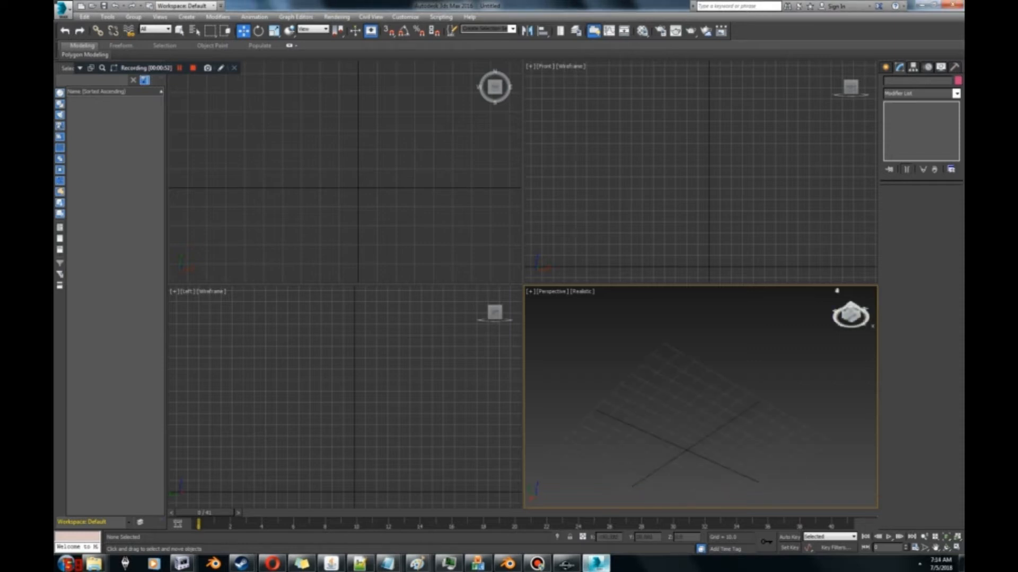
{"action": "left_click_drag", "start_coordinate": [850, 315], "coordinate": [838, 295]}
{"action": "middle_click_drag", "start_coordinate": [732, 406], "coordinate": [729, 372]}
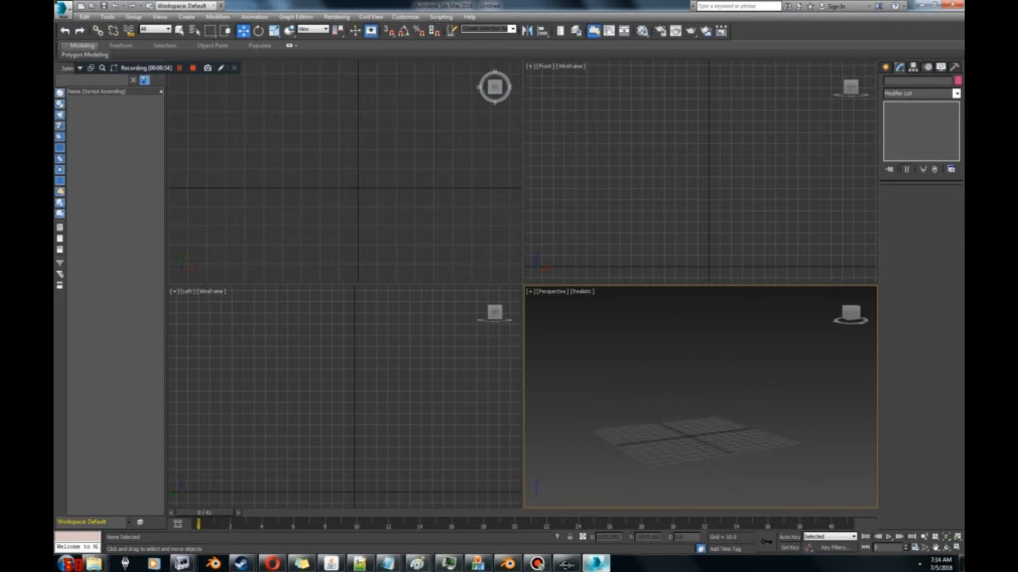
{"action": "left_click", "coordinate": [852, 312]}
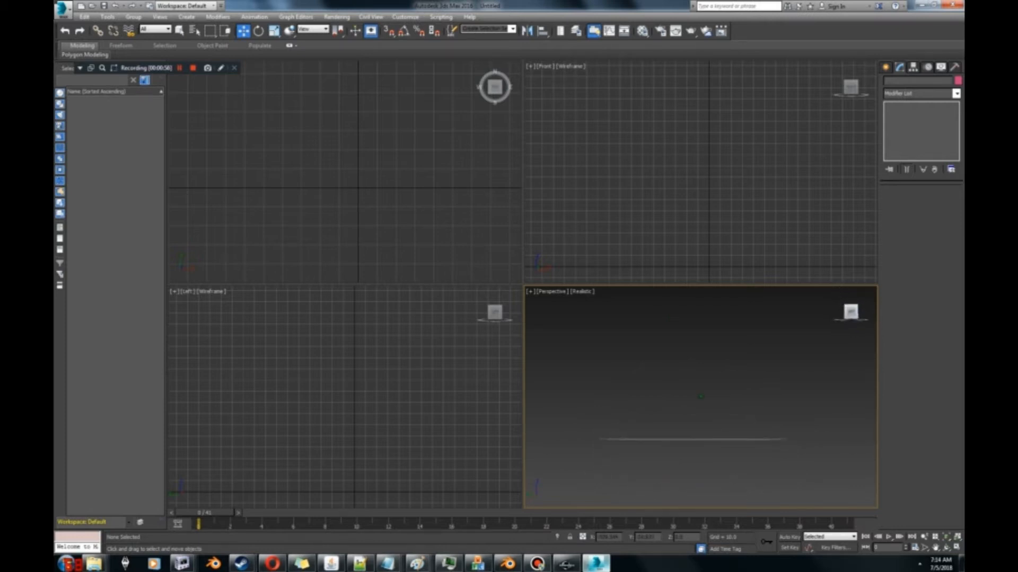
{"action": "middle_click_drag", "start_coordinate": [733, 386], "coordinate": [733, 381]}
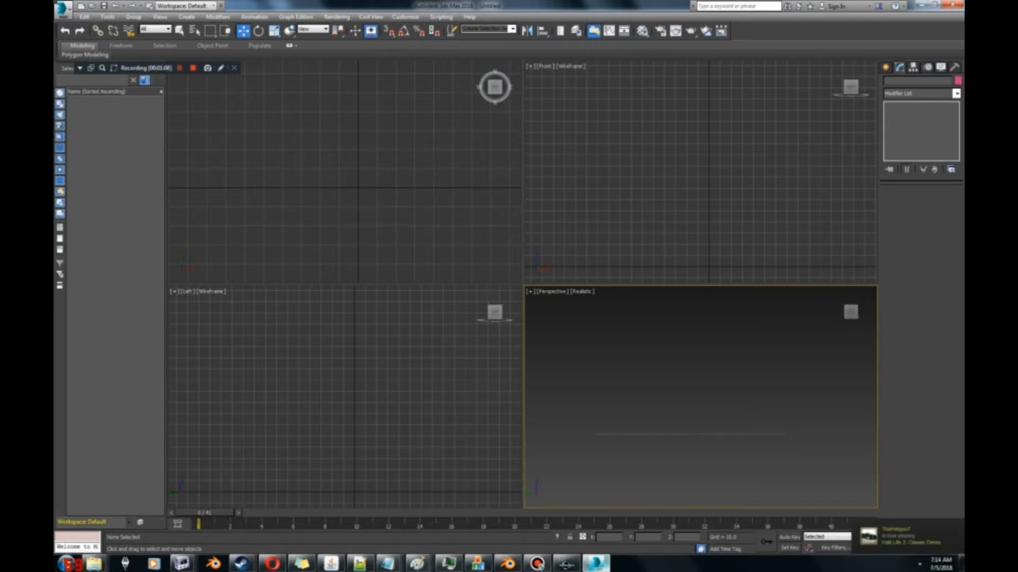
Step: Import atronachstorm.nif from the character assets folder with the Skyrim NIF import settings
{"action": "left_click", "coordinate": [62, 9]}
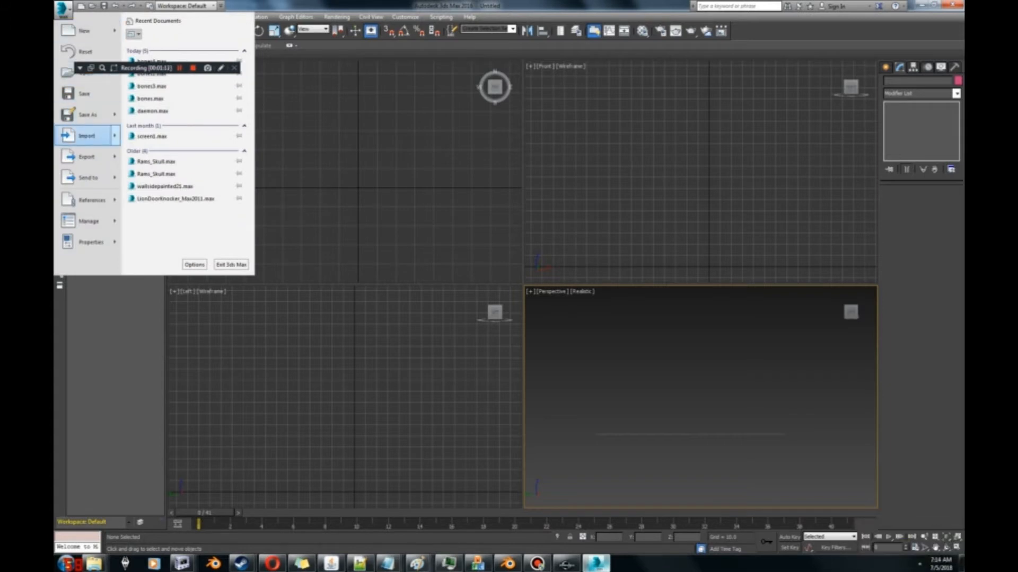
{"action": "left_click", "coordinate": [87, 136]}
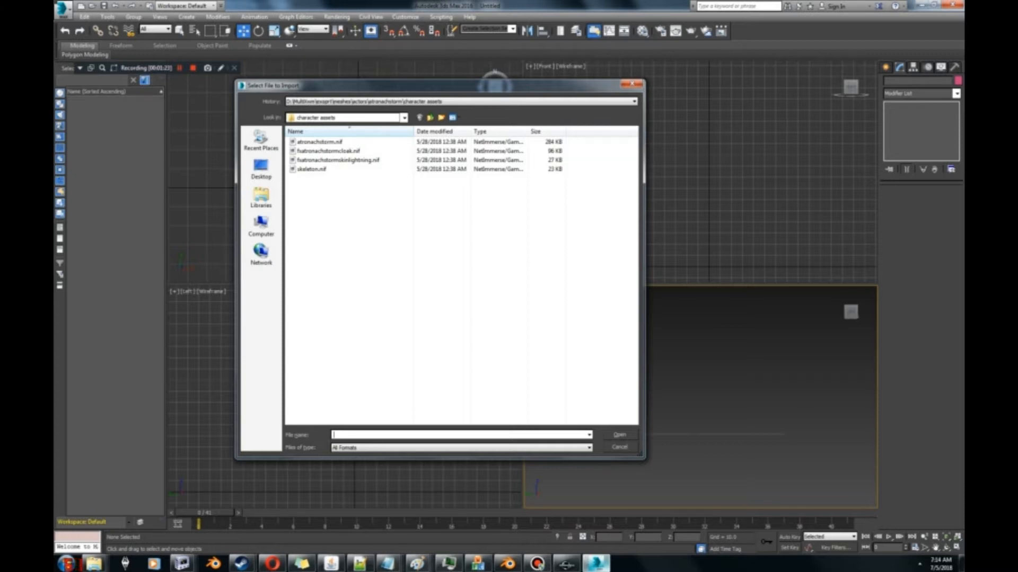
{"action": "left_click", "coordinate": [320, 142]}
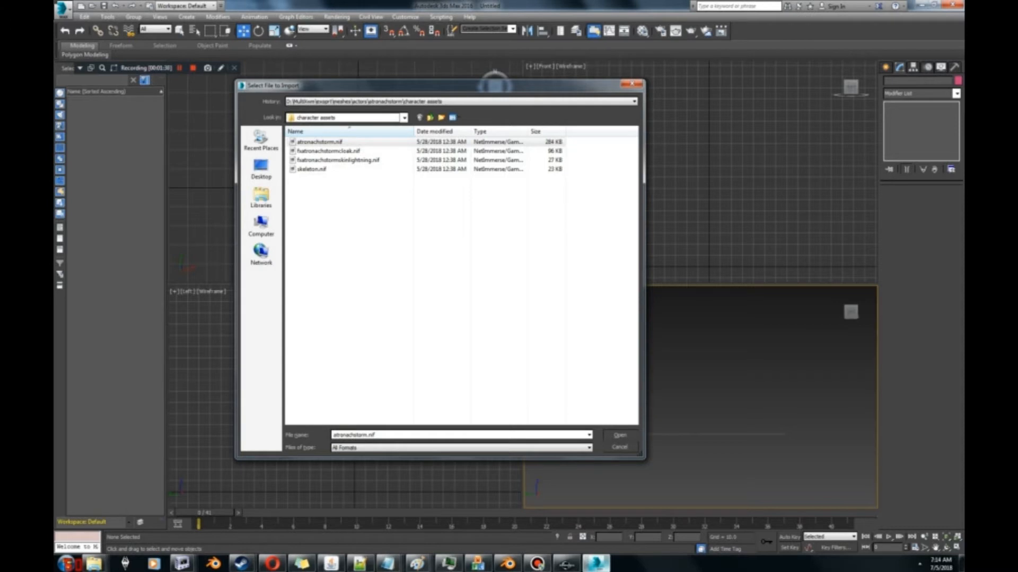
{"action": "key", "text": "Return"}
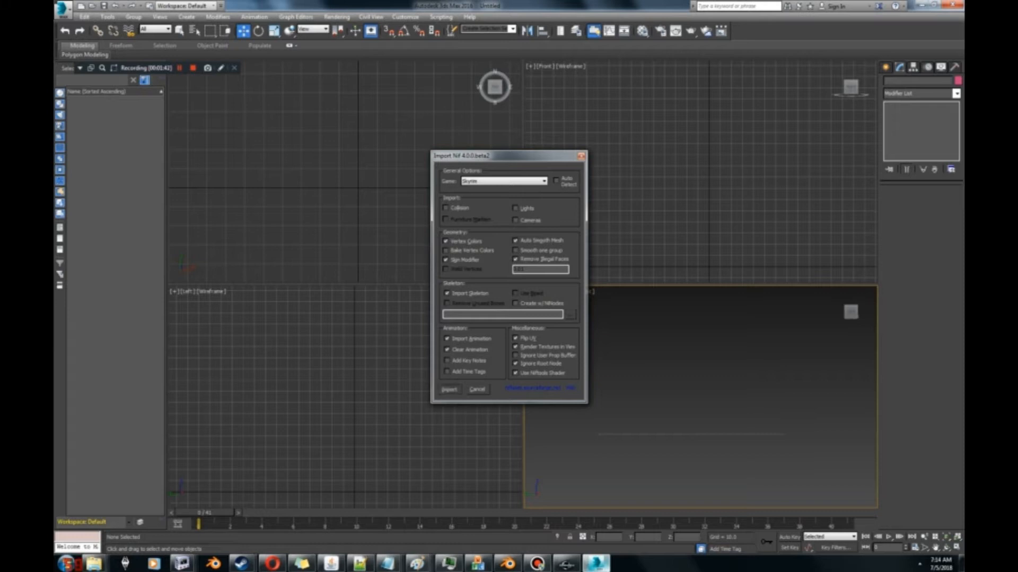
{"action": "key", "text": "Return"}
{"action": "left_click_drag", "start_coordinate": [850, 312], "coordinate": [892, 332]}
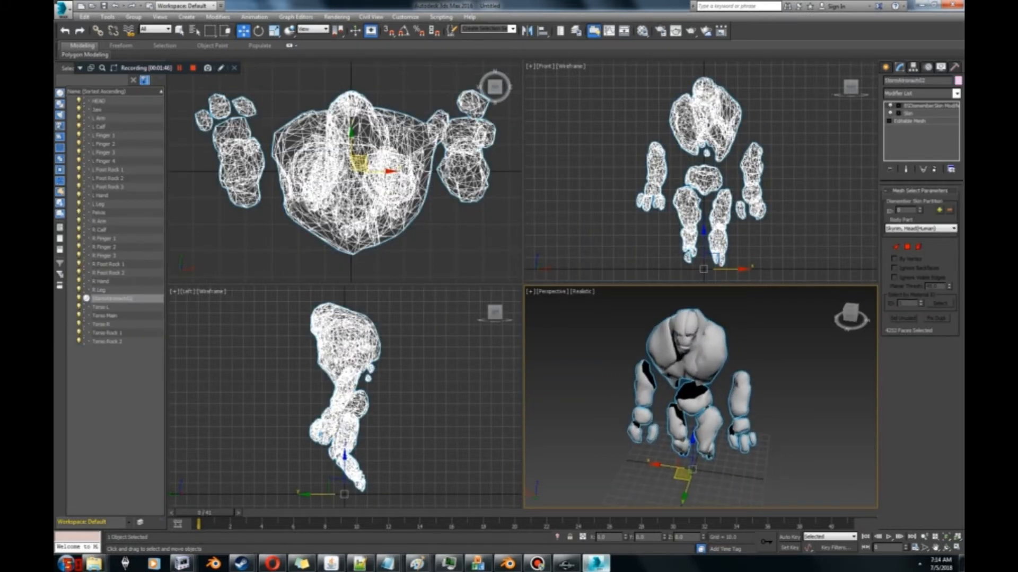
Step: Import the bonesjones.obj mesh from the bonemod folder inside importedmodels, keeping the existing OBJ import options
{"action": "left_click", "coordinate": [62, 9]}
{"action": "left_click", "coordinate": [86, 136]}
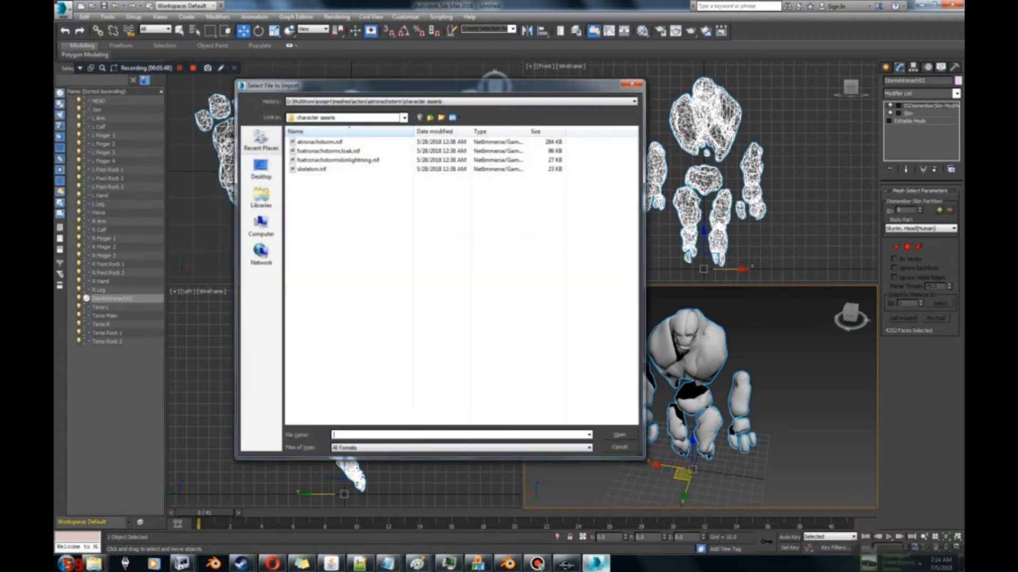
{"action": "left_click", "coordinate": [404, 117]}
{"action": "left_click", "coordinate": [328, 211]}
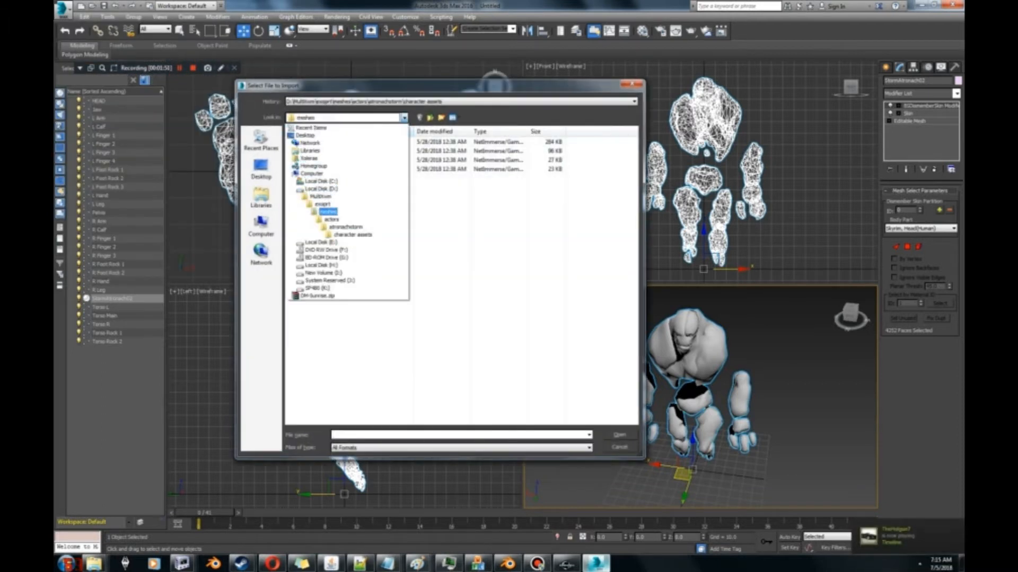
{"action": "left_click", "coordinate": [419, 117]}
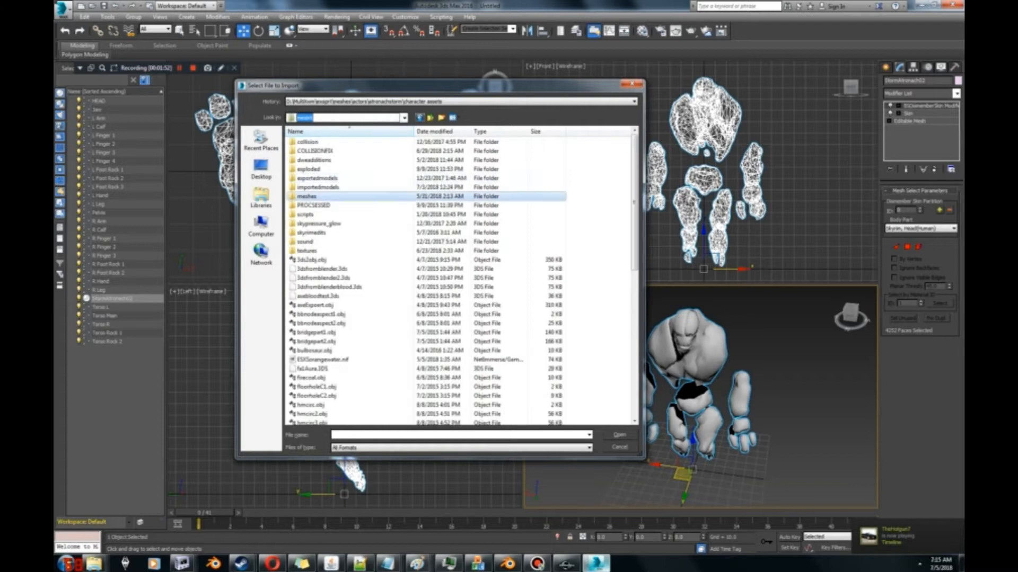
{"action": "double_click", "coordinate": [317, 187]}
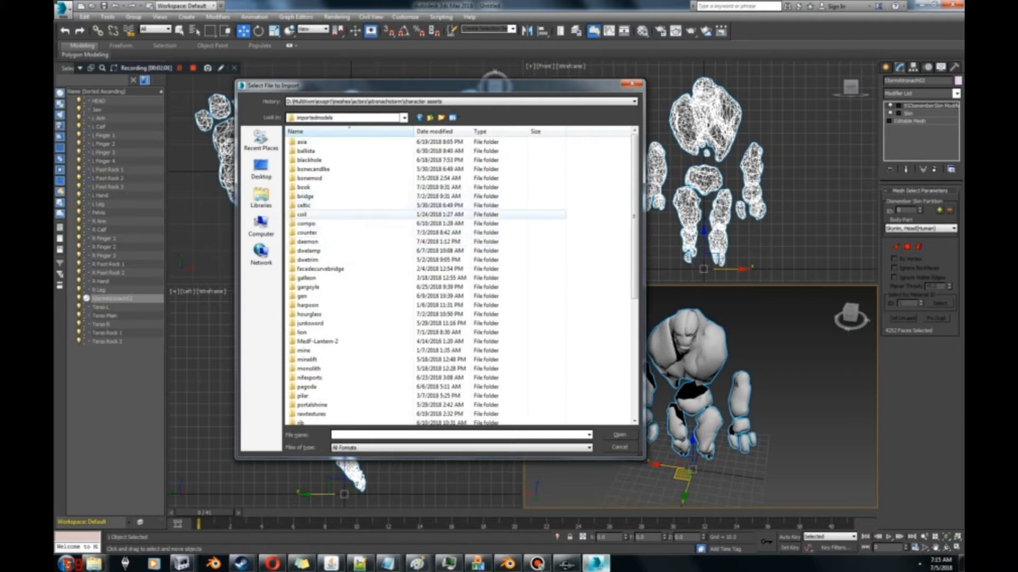
{"action": "left_click", "coordinate": [304, 187]}
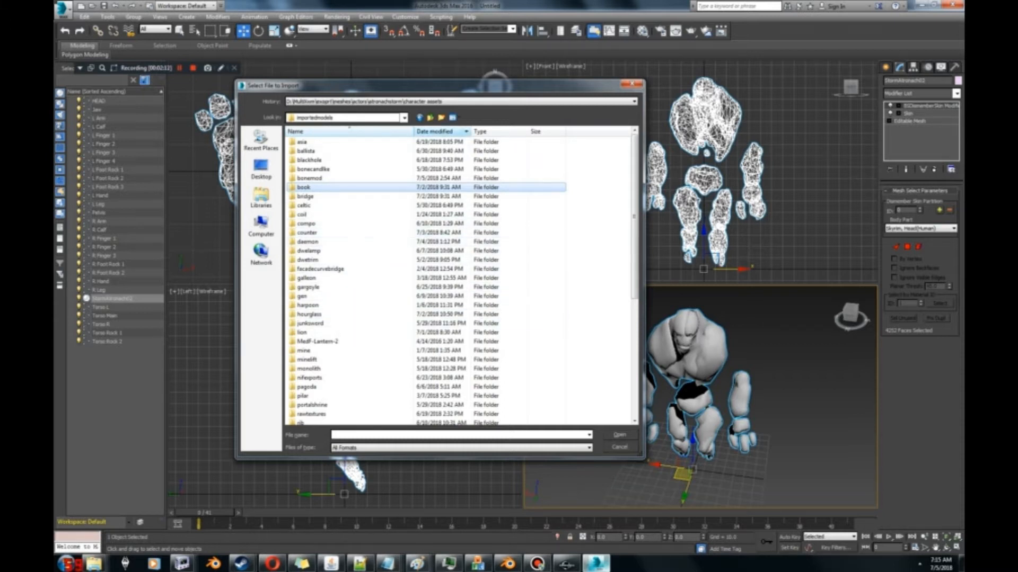
{"action": "double_click", "coordinate": [310, 178]}
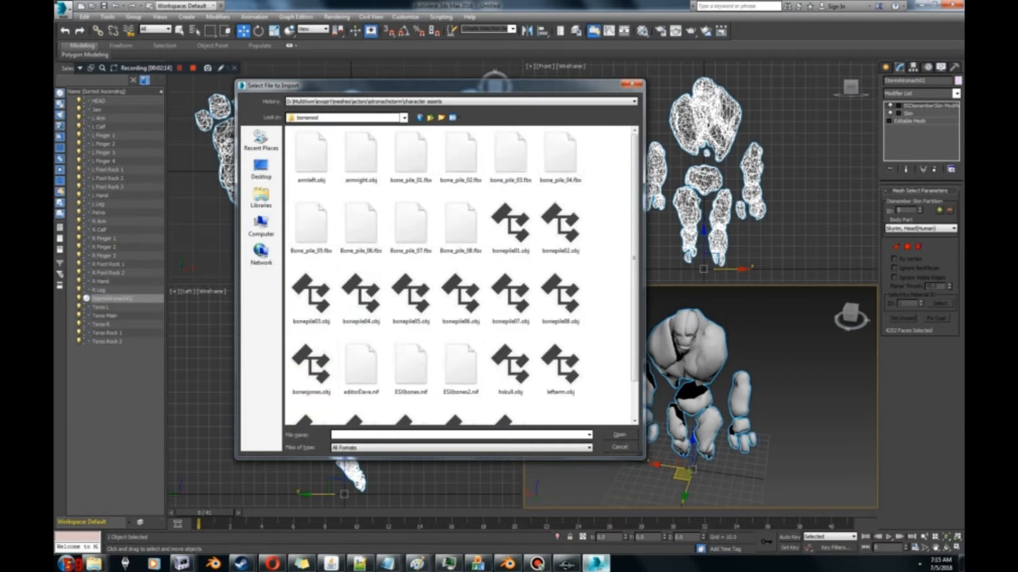
{"action": "double_click", "coordinate": [312, 368]}
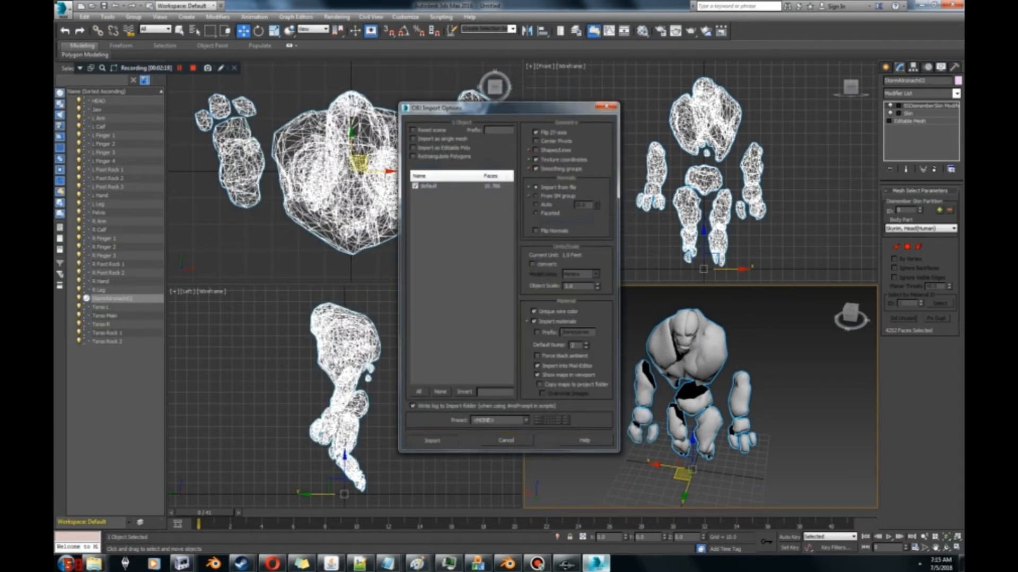
{"action": "left_click", "coordinate": [433, 441]}
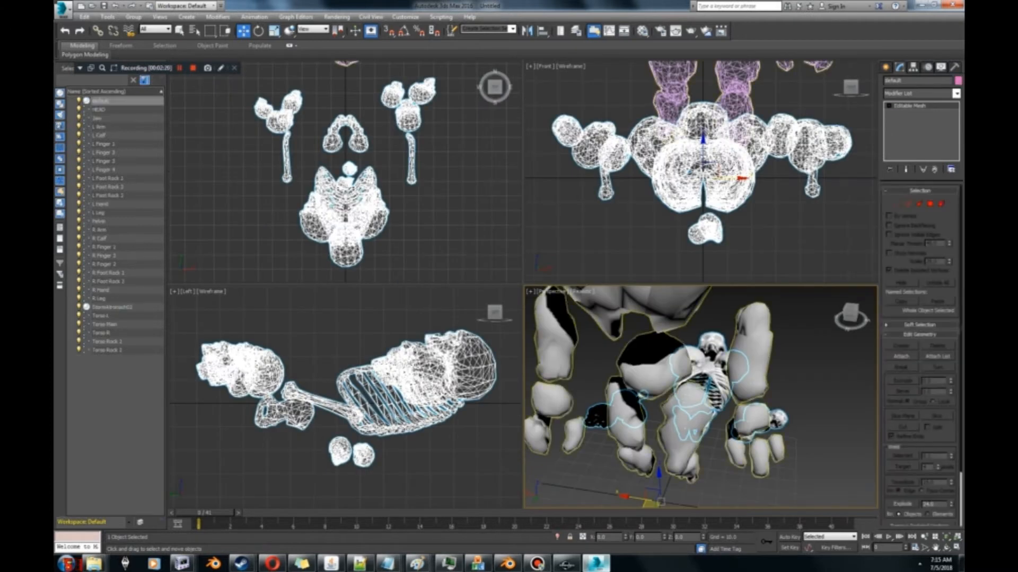
Step: Rotate the imported bone mesh to an absolute world X rotation of -90 degrees
{"action": "right_click", "coordinate": [258, 30]}
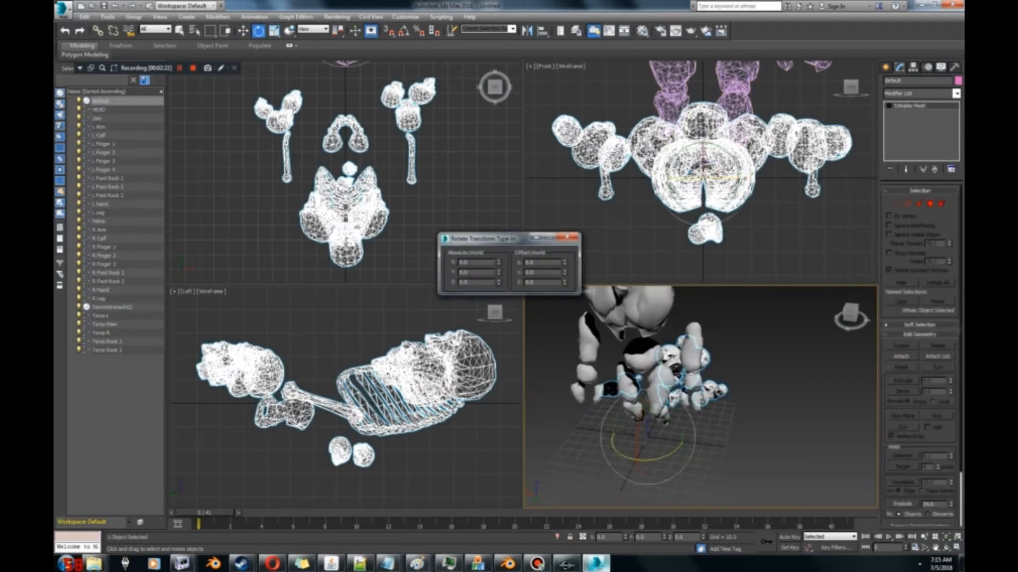
{"action": "double_click", "coordinate": [467, 262]}
{"action": "type", "text": "-90"}
{"action": "key", "text": "Return"}
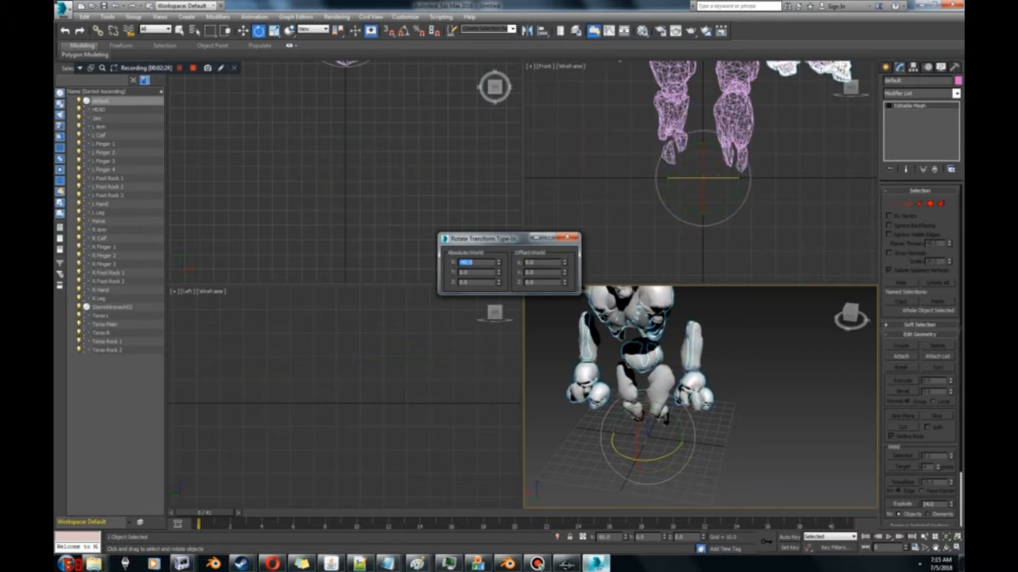
{"action": "left_click", "coordinate": [567, 237]}
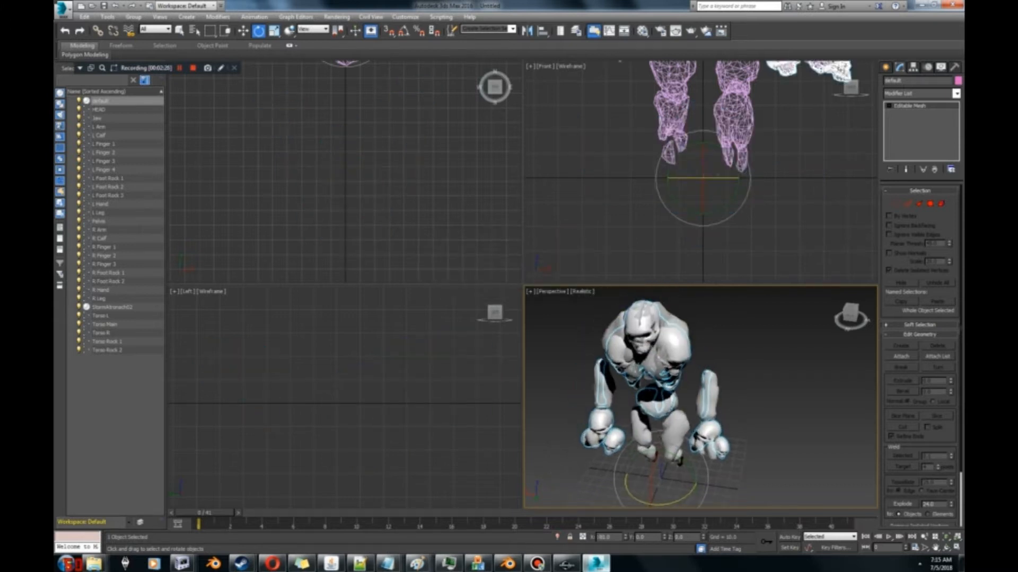
Step: Examine up close how the bone mesh's hand skulls line up with the atronach's hand rocks
{"action": "left_click", "coordinate": [243, 31]}
{"action": "left_click_drag", "start_coordinate": [849, 314], "coordinate": [861, 295]}
{"action": "scroll", "coordinate": [689, 361], "scroll_direction": "up", "scroll_amount": 4}
{"action": "scroll", "coordinate": [689, 360], "scroll_direction": "down", "scroll_amount": 3}
{"action": "middle_click_drag", "start_coordinate": [689, 360], "coordinate": [757, 425]}
{"action": "scroll", "coordinate": [757, 426], "scroll_direction": "up", "scroll_amount": 2}
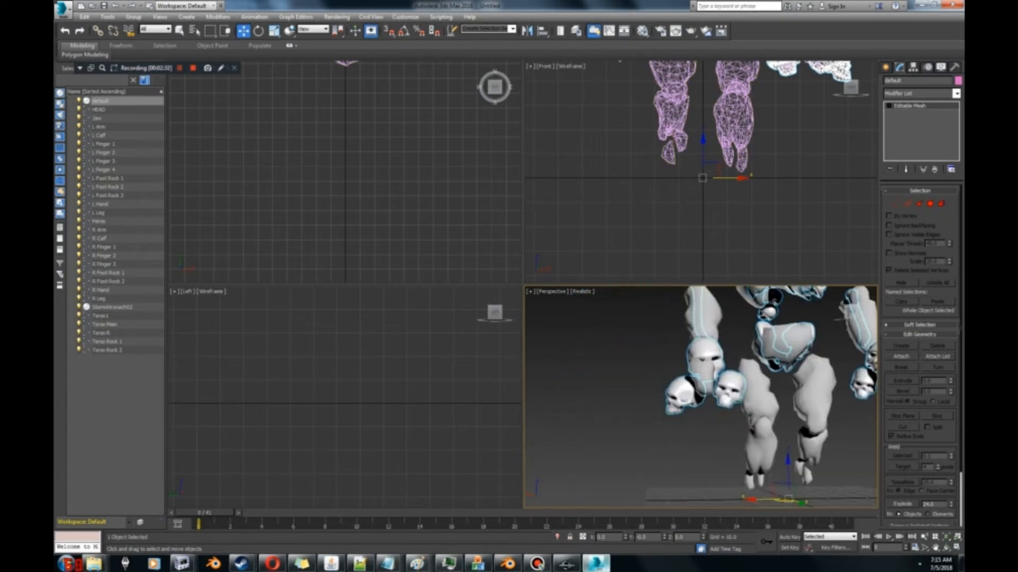
{"action": "scroll", "coordinate": [742, 379], "scroll_direction": "up", "scroll_amount": 3}
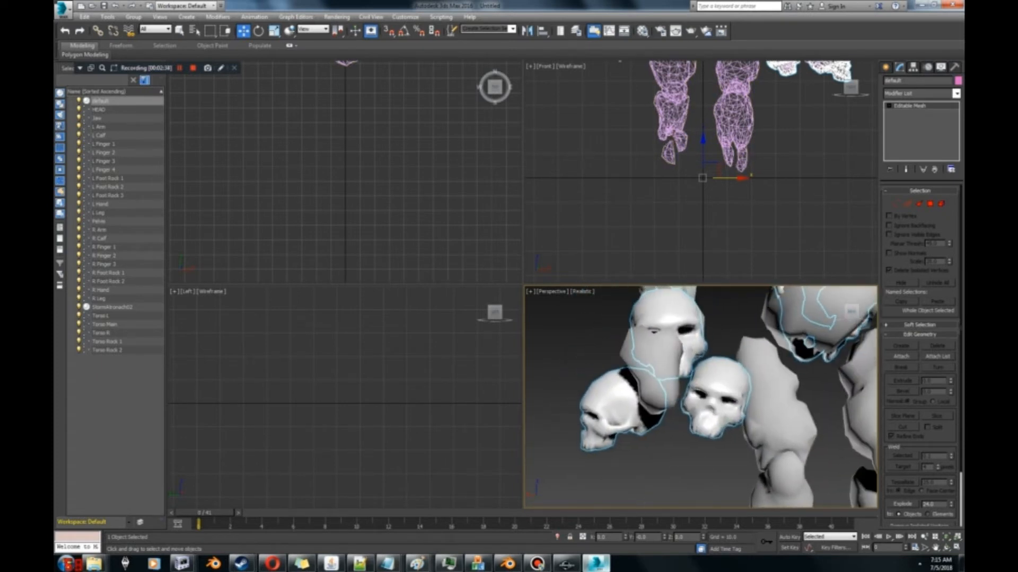
{"action": "middle_click_drag", "start_coordinate": [745, 382], "coordinate": [717, 358]}
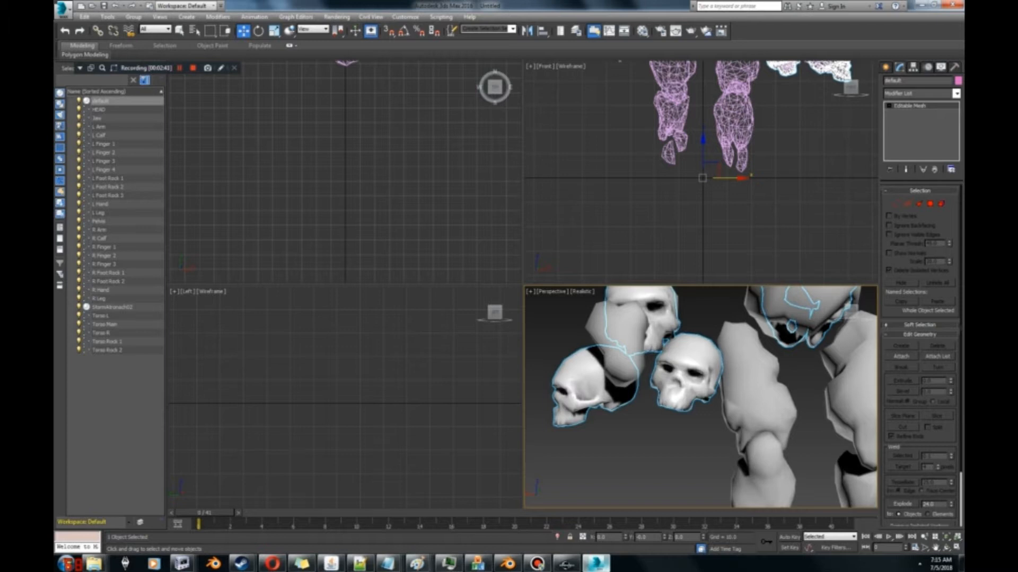
{"action": "middle_click_drag", "start_coordinate": [717, 358], "coordinate": [708, 365]}
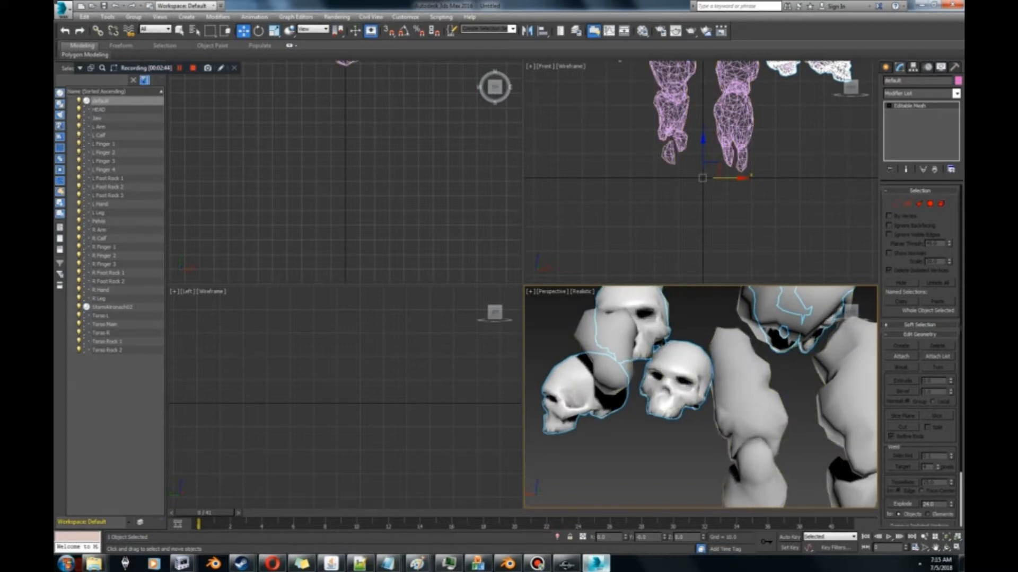
{"action": "middle_click_drag", "start_coordinate": [742, 371], "coordinate": [871, 353]}
{"action": "left_click_drag", "start_coordinate": [850, 311], "coordinate": [795, 321]}
Step: Hide the bone mesh to examine the atronach's hand rocks beneath it, and unhide all objects again
{"action": "right_click", "coordinate": [624, 376]}
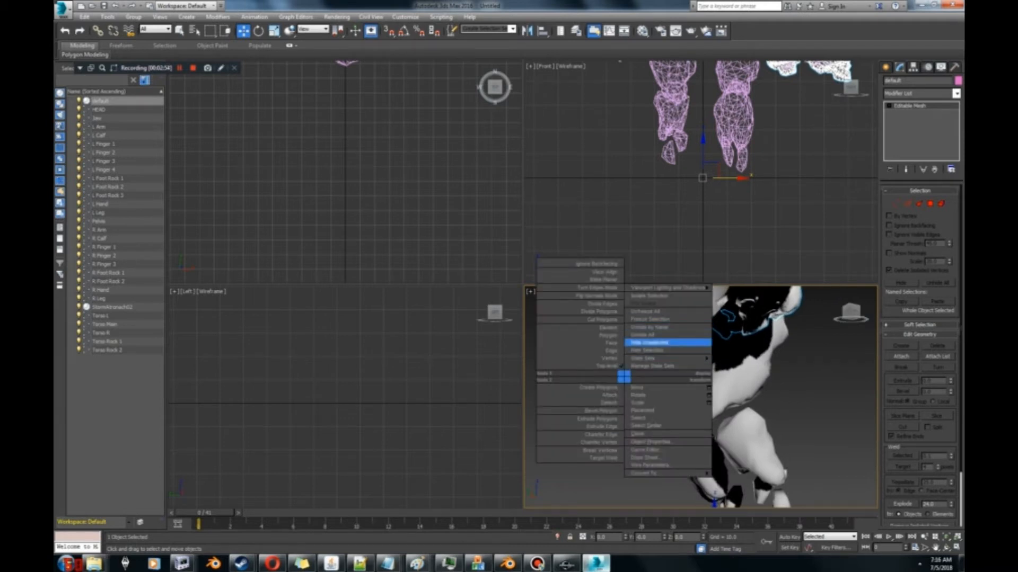
{"action": "left_click", "coordinate": [647, 350]}
{"action": "middle_click_drag", "start_coordinate": [646, 351], "coordinate": [701, 342]}
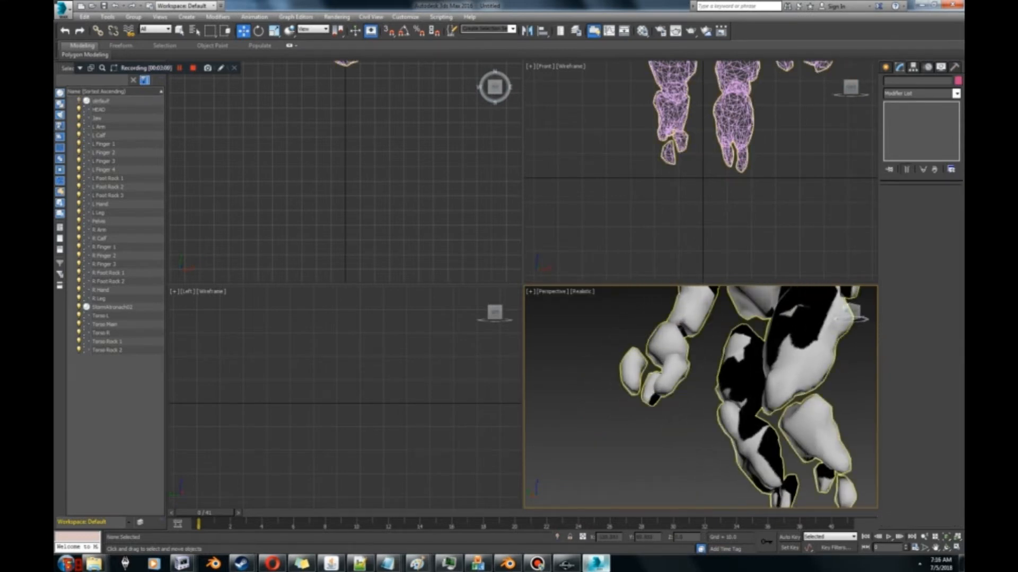
{"action": "right_click", "coordinate": [679, 385]}
{"action": "left_click", "coordinate": [700, 343]}
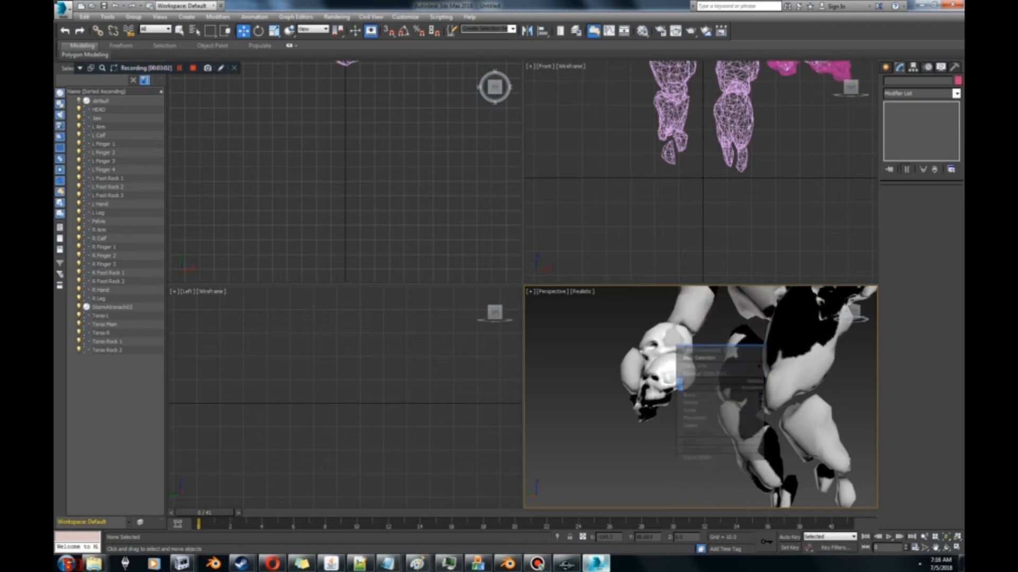
Step: Examine from the front how the bone mesh overlaps the atronach's head, torso, arms and pelvis
{"action": "left_click_drag", "start_coordinate": [853, 310], "coordinate": [849, 339]}
{"action": "middle_click_drag", "start_coordinate": [849, 328], "coordinate": [662, 406]}
{"action": "scroll", "coordinate": [715, 390], "scroll_direction": "down", "scroll_amount": 3}
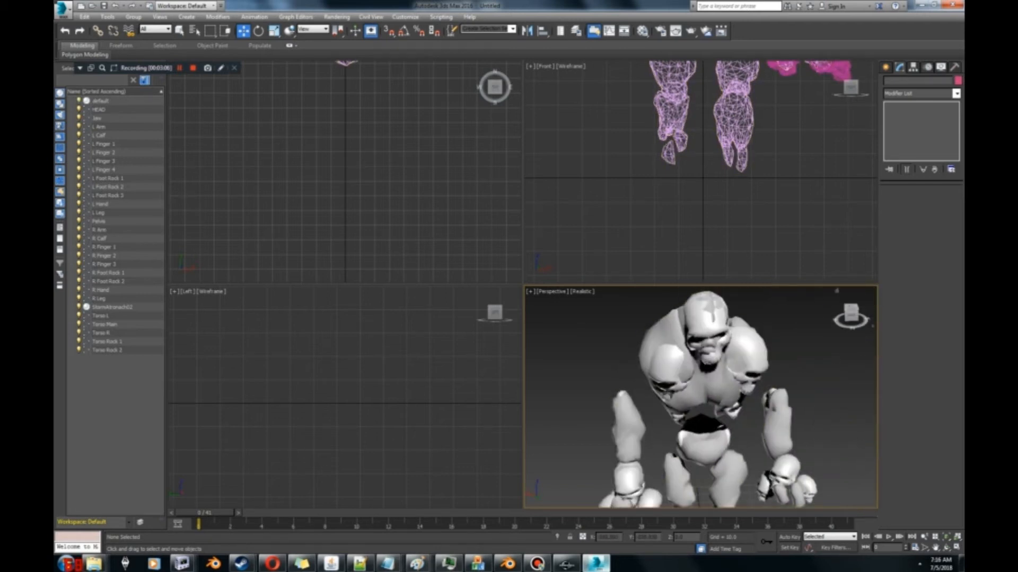
{"action": "left_click_drag", "start_coordinate": [851, 317], "coordinate": [851, 300]}
{"action": "middle_click_drag", "start_coordinate": [713, 416], "coordinate": [694, 369]}
{"action": "mouse_move", "coordinate": [851, 313]}
{"action": "left_mouse_down"}
{"action": "mouse_move", "coordinate": [847, 336]}
{"action": "mouse_move", "coordinate": [851, 311]}
{"action": "left_mouse_up"}
{"action": "mouse_move", "coordinate": [696, 395]}
{"action": "middle_mouse_down"}
{"action": "mouse_move", "coordinate": [689, 351]}
{"action": "mouse_move", "coordinate": [688, 394]}
{"action": "mouse_move", "coordinate": [697, 408]}
{"action": "mouse_move", "coordinate": [703, 399]}
{"action": "middle_mouse_up"}
{"action": "left_click_drag", "start_coordinate": [851, 312], "coordinate": [849, 329]}
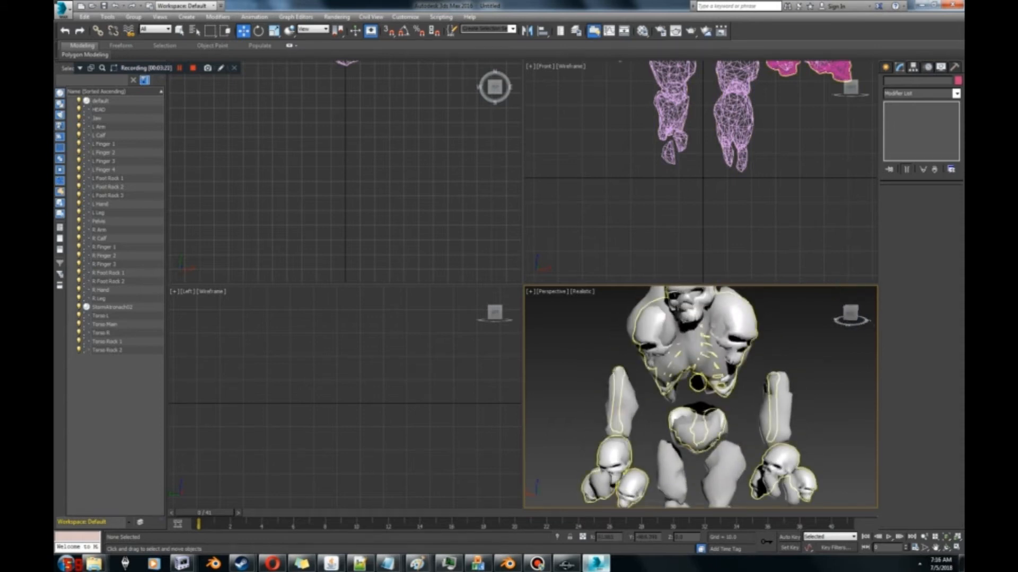
{"action": "mouse_move", "coordinate": [698, 391]}
{"action": "middle_mouse_down"}
{"action": "mouse_move", "coordinate": [701, 401]}
{"action": "mouse_move", "coordinate": [704, 381]}
{"action": "mouse_move", "coordinate": [697, 403]}
{"action": "middle_mouse_up"}
{"action": "scroll", "coordinate": [701, 401], "scroll_direction": "up", "scroll_amount": 2}
{"action": "scroll", "coordinate": [702, 401], "scroll_direction": "down", "scroll_amount": 5}
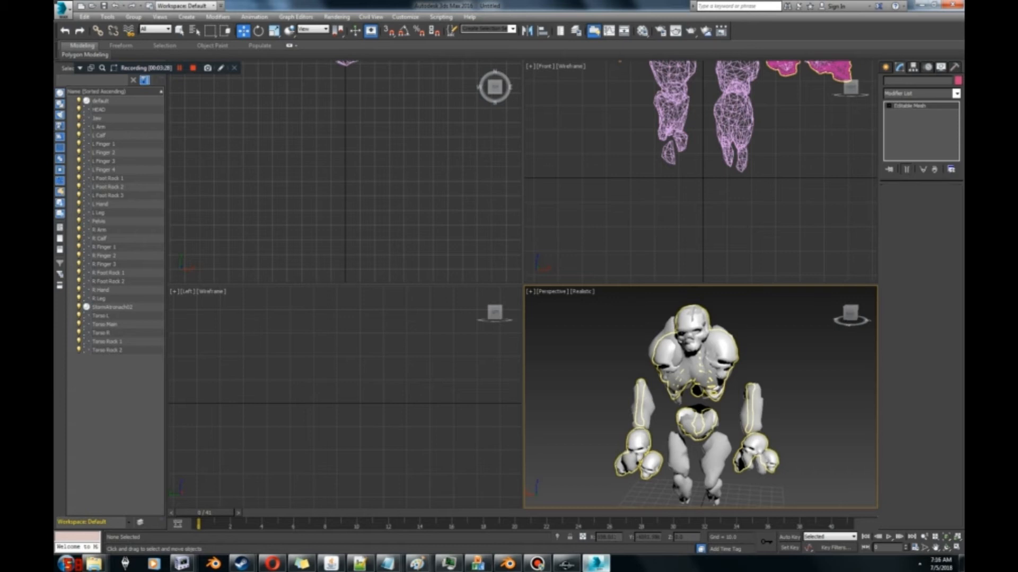
Step: Add a Skin Wrap modifier to the bone mesh
{"action": "left_click", "coordinate": [697, 404]}
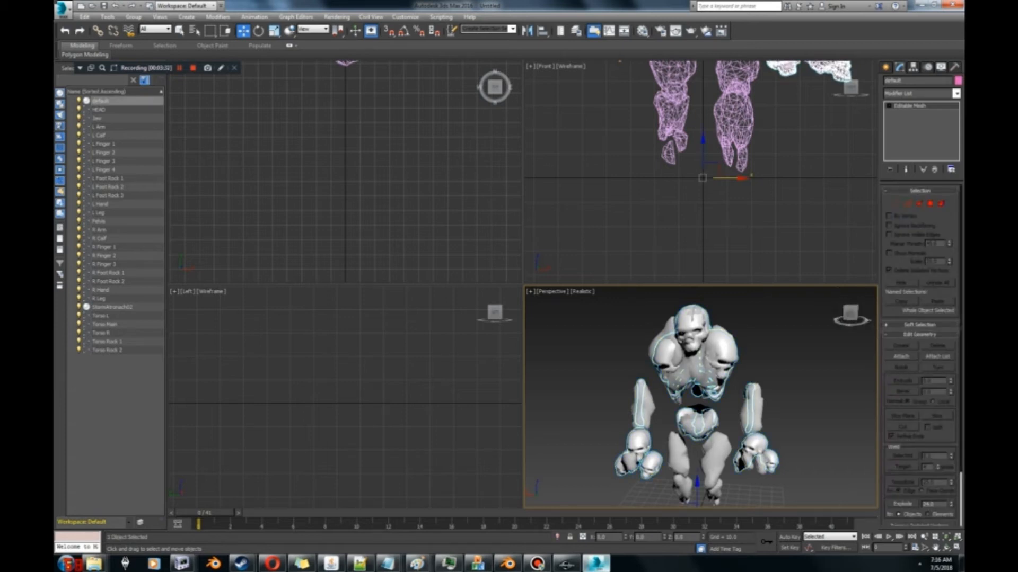
{"action": "left_click", "coordinate": [957, 93]}
{"action": "left_click_drag", "start_coordinate": [957, 154], "coordinate": [957, 377]}
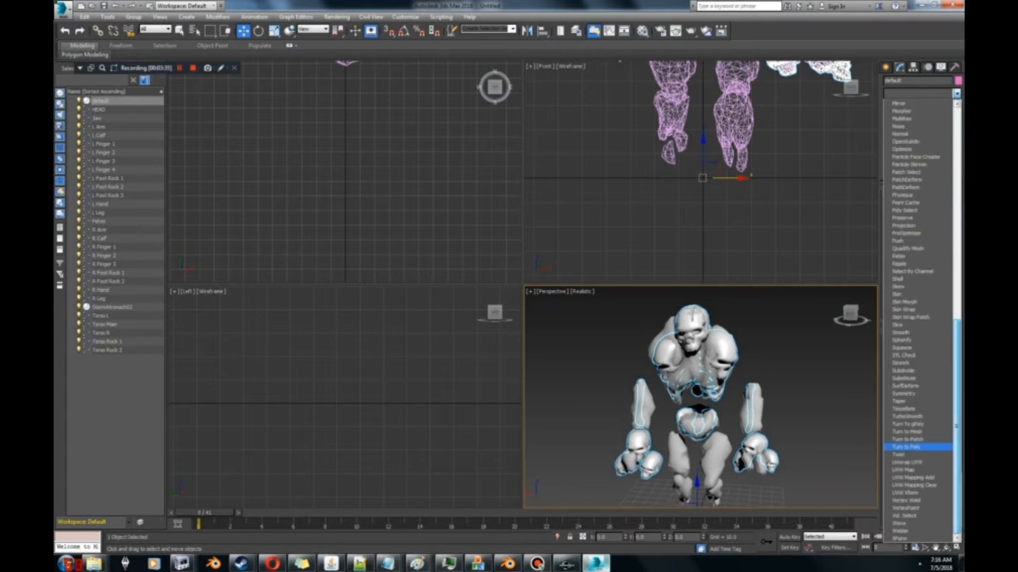
{"action": "left_click", "coordinate": [907, 310]}
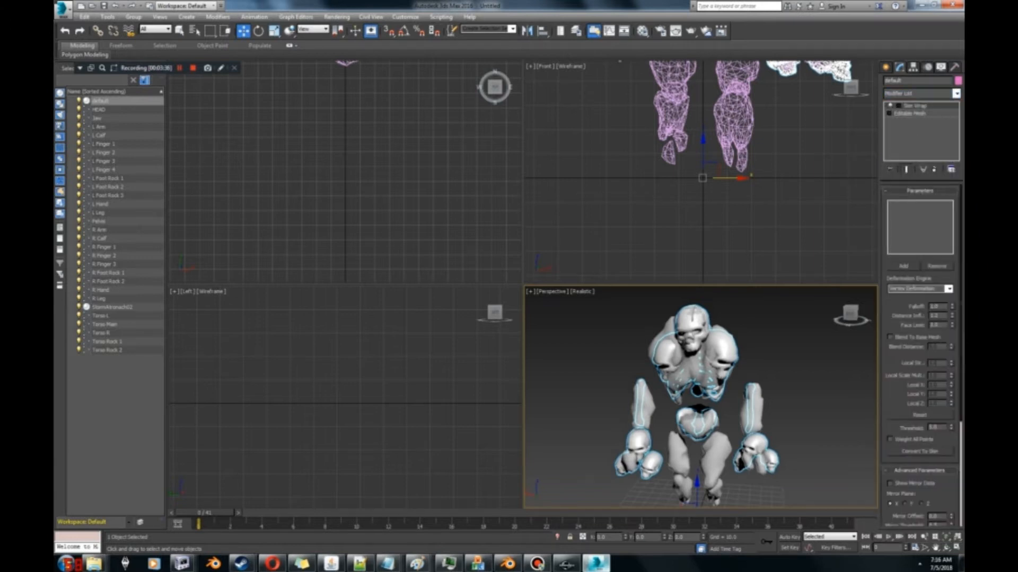
Step: Configure the Skin Wrap with Face Deformation and Weight All Points, and add the StormAtronach02 mesh as its control object
{"action": "left_click", "coordinate": [920, 289]}
{"action": "left_click", "coordinate": [912, 302]}
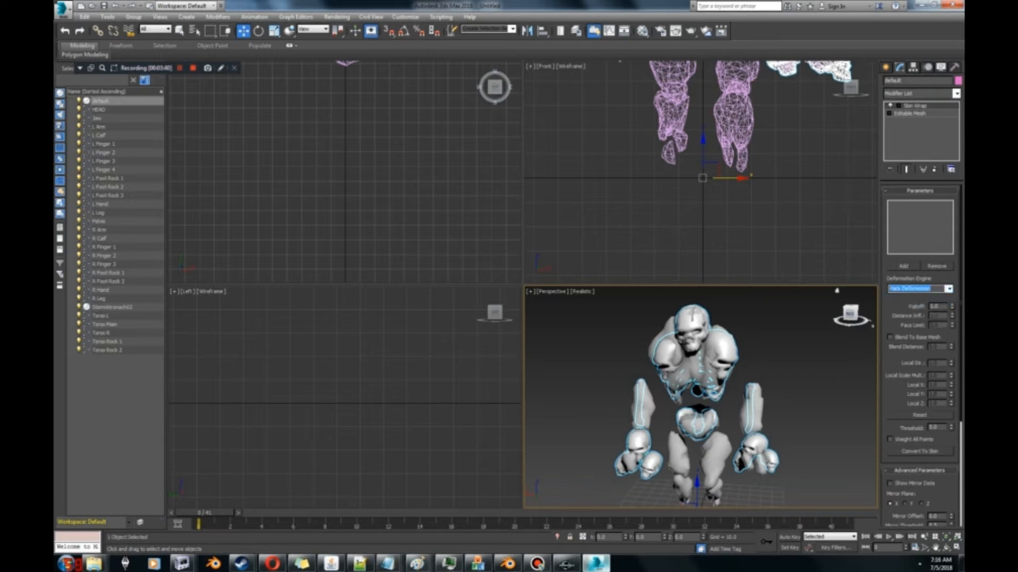
{"action": "left_click", "coordinate": [890, 440]}
{"action": "left_click", "coordinate": [904, 266]}
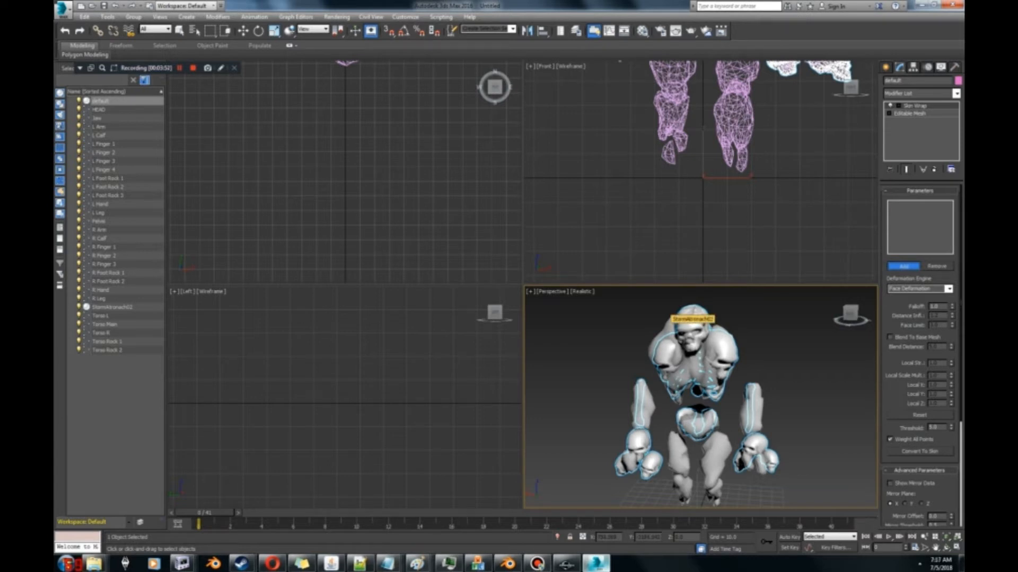
{"action": "left_click", "coordinate": [689, 314]}
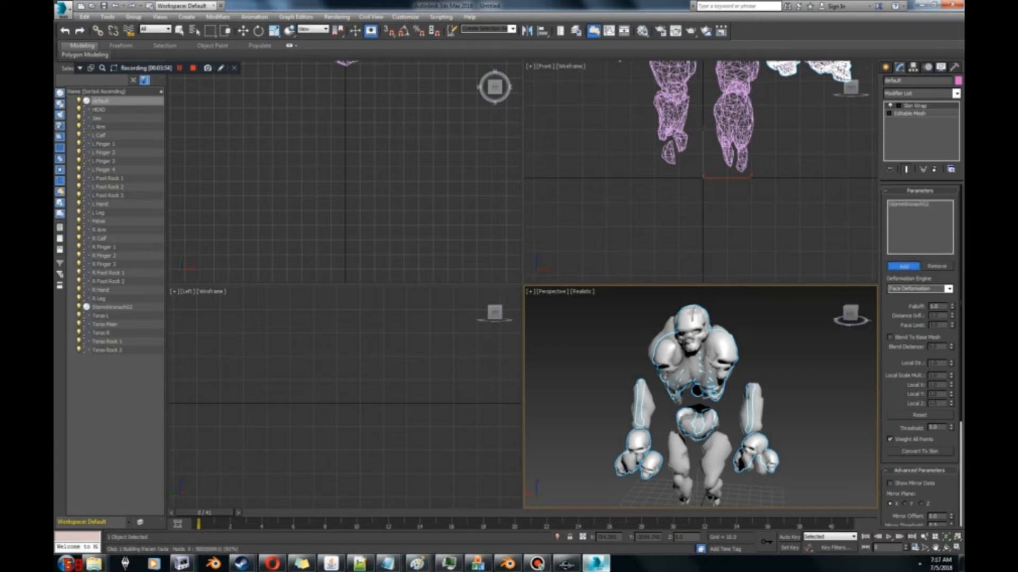
Step: Convert the bone mesh's Skin Wrap, with StormAtronach02 as its control object, to a Skin modifier
{"action": "left_click", "coordinate": [920, 204]}
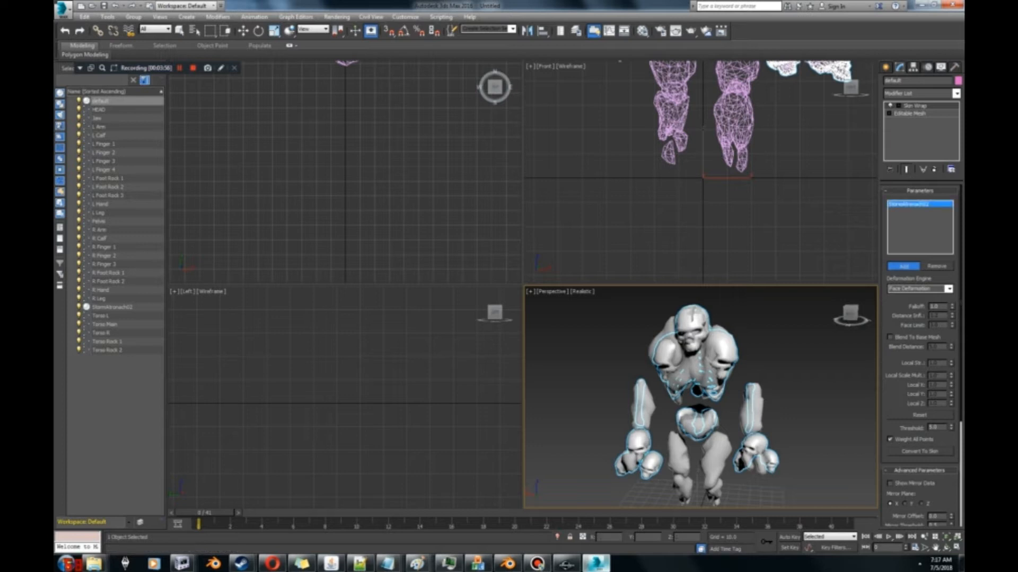
{"action": "key", "text": "w"}
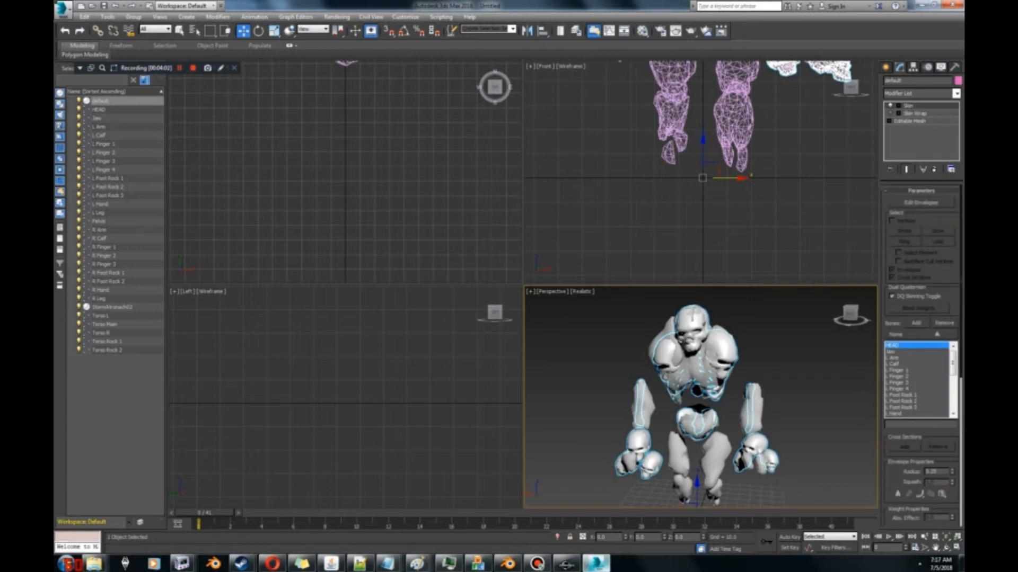
Step: Look through the bones that the new Skin modifier lists for the bone mesh
{"action": "key", "text": "Down"}
{"action": "key", "text": "Down"}
{"action": "key", "text": "Down"}
{"action": "key", "text": "Down"}
{"action": "key", "text": "Down"}
{"action": "key", "text": "Down"}
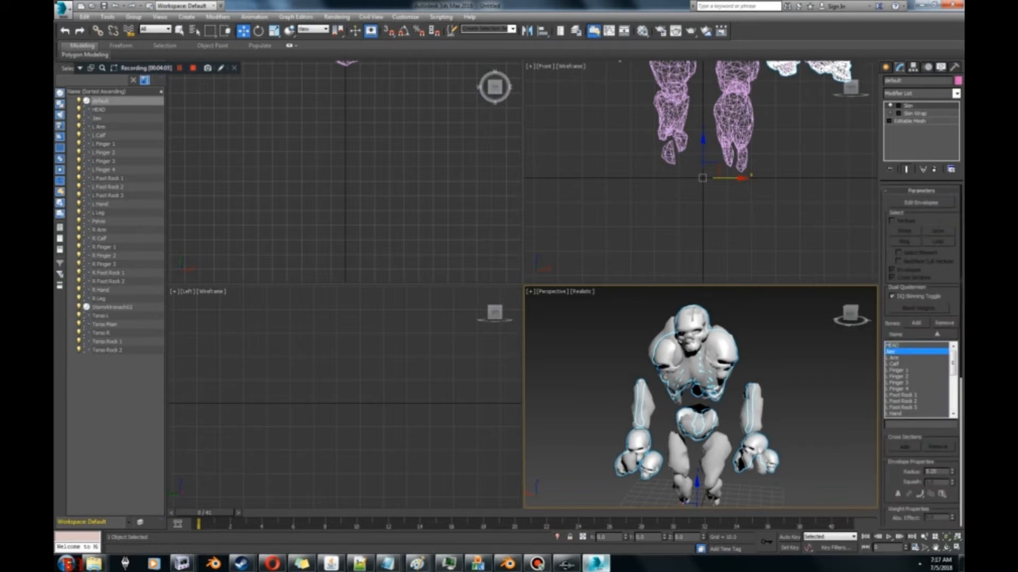
{"action": "key", "text": "Down"}
{"action": "key", "text": "Down"}
{"action": "key", "text": "Down"}
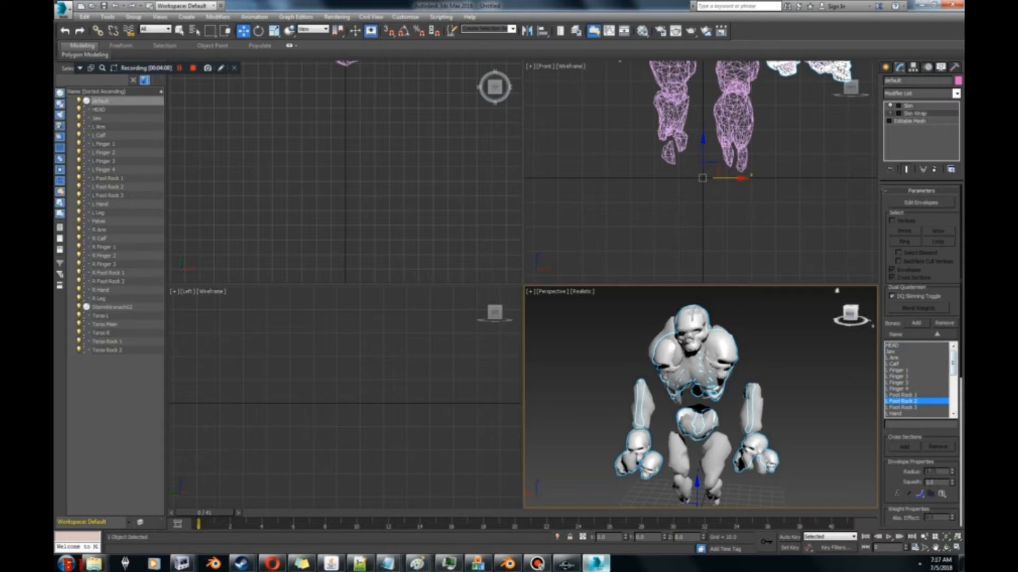
Step: Delete the Skin Wrap modifier from the bone mesh's stack, keeping the Skin modifier
{"action": "right_click", "coordinate": [908, 113]}
{"action": "left_click", "coordinate": [858, 130]}
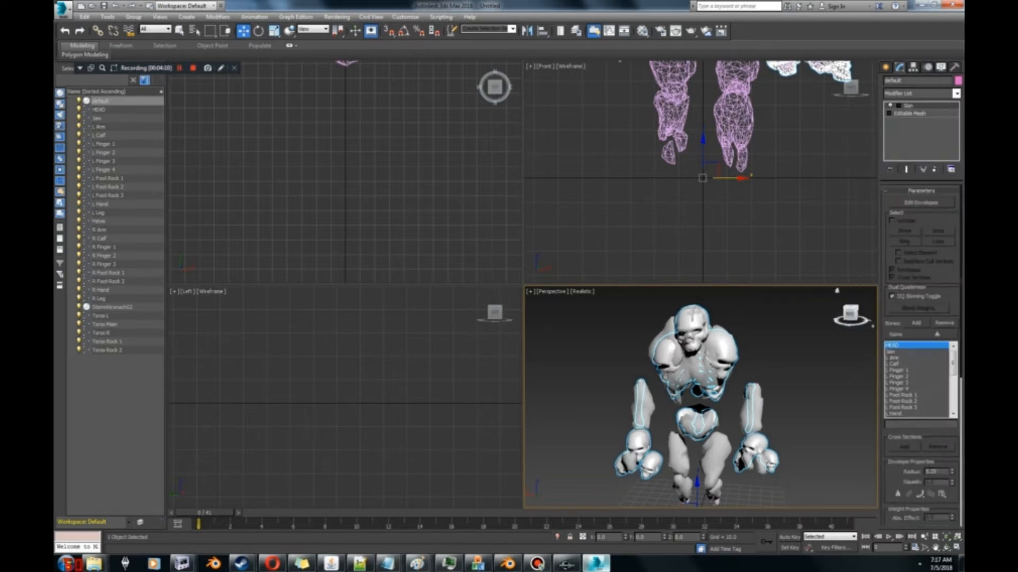
{"action": "left_click", "coordinate": [920, 93]}
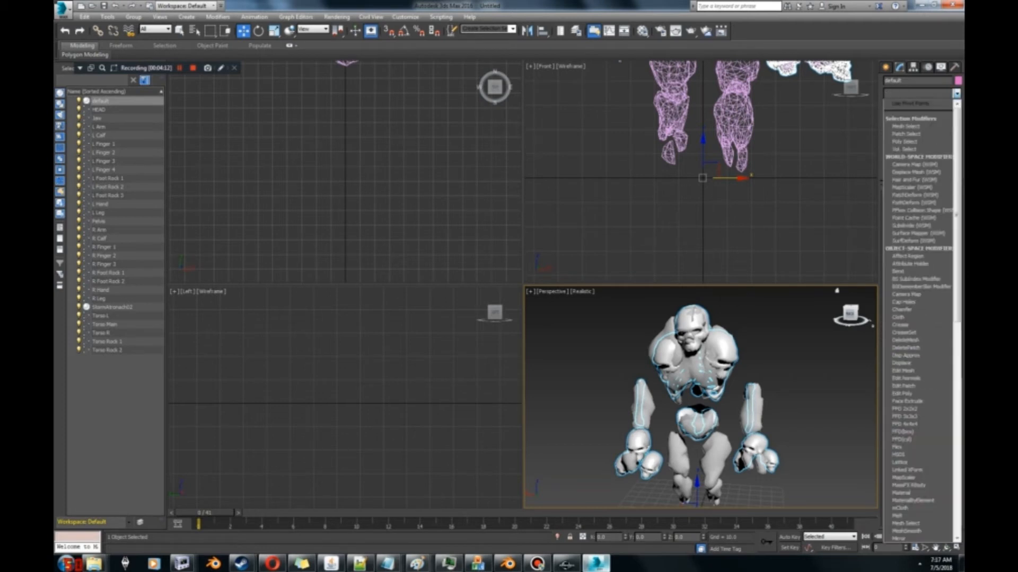
{"action": "left_click", "coordinate": [849, 329]}
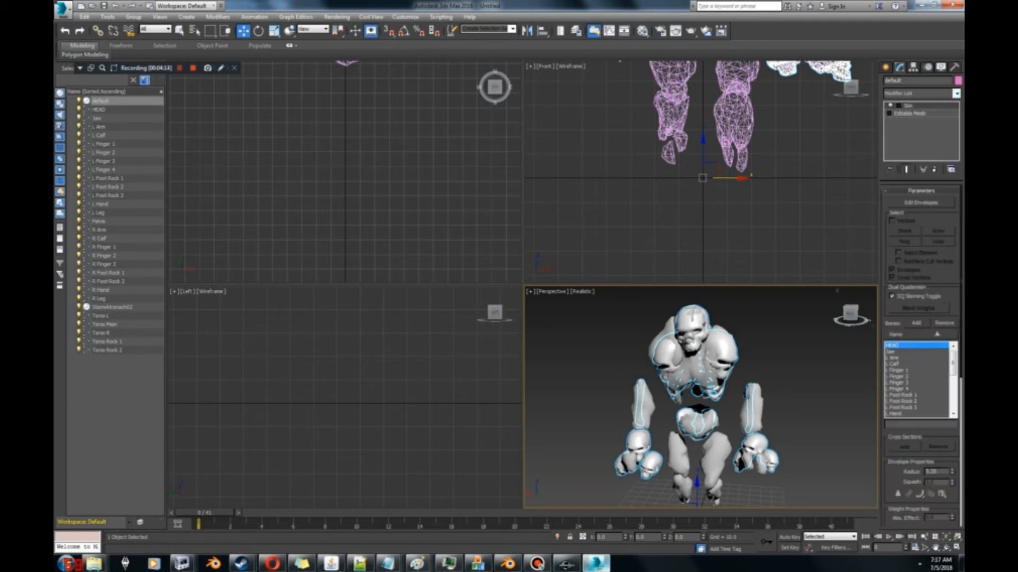
Step: Delete the original StormAtronach02 mesh from the scene
{"action": "left_click", "coordinate": [669, 324]}
{"action": "right_click", "coordinate": [666, 322]}
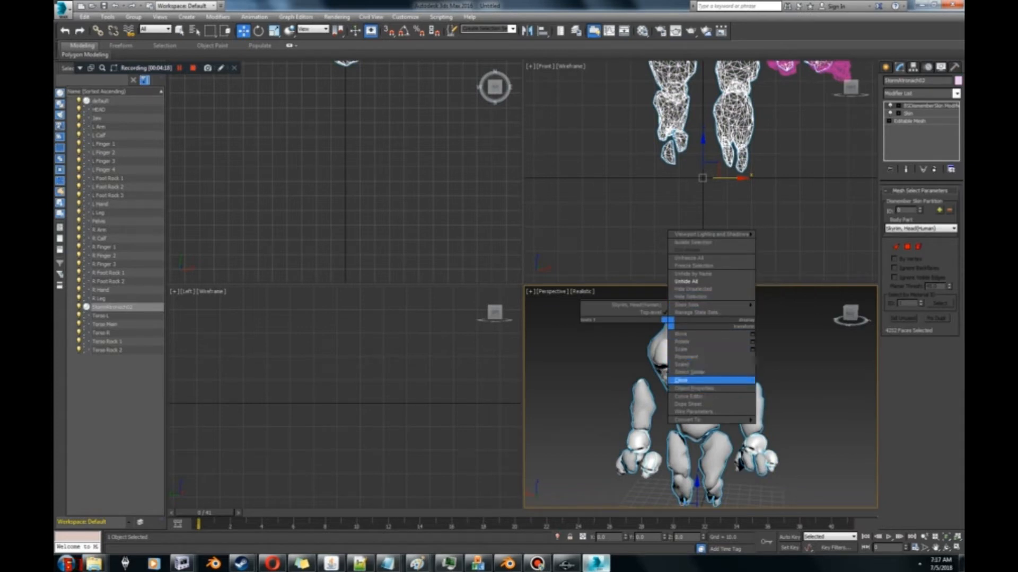
{"action": "left_click", "coordinate": [689, 282]}
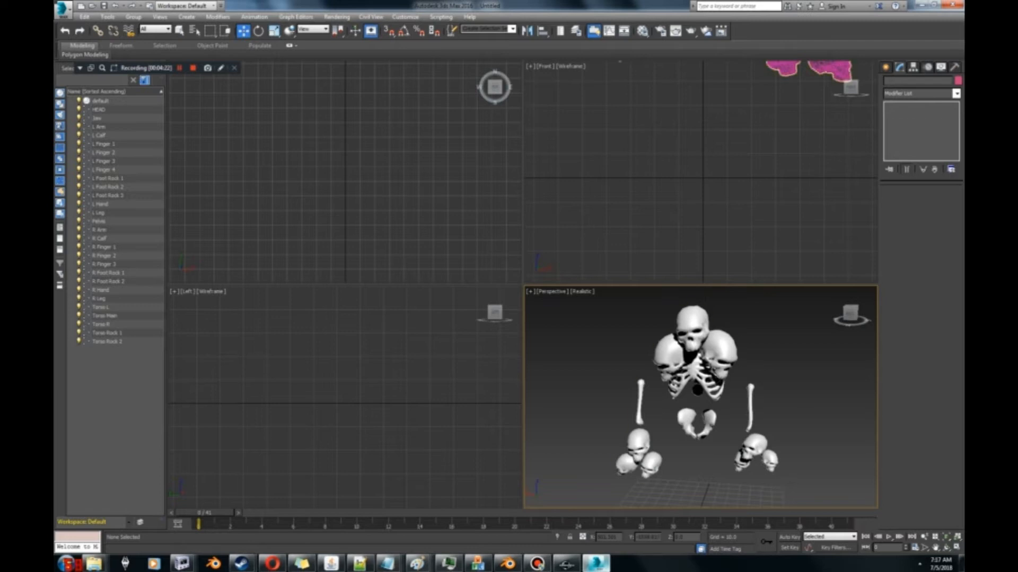
Step: Add a BSDismemberSkin Modifier above the Skin modifier on the bone mesh
{"action": "left_click", "coordinate": [676, 328]}
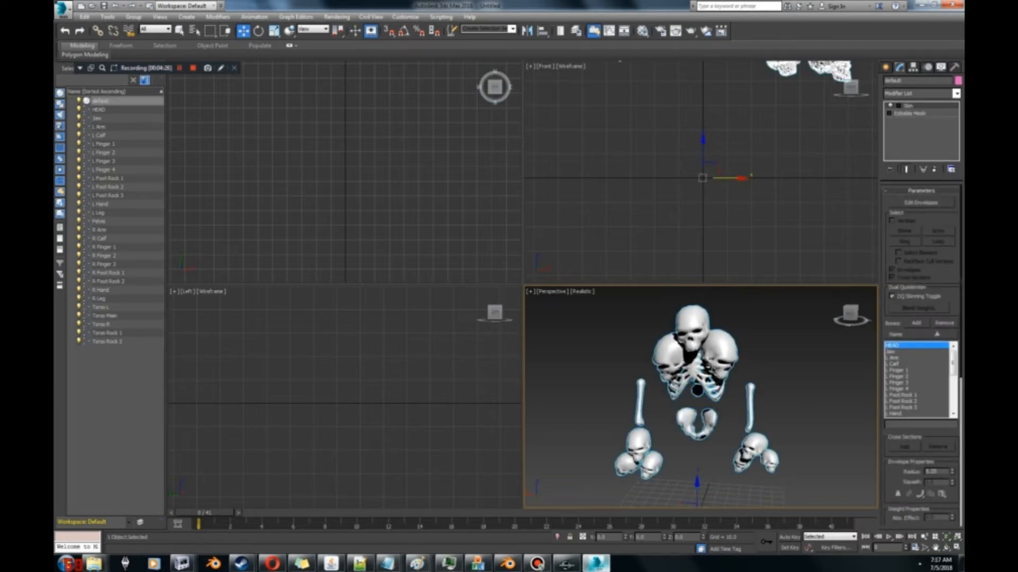
{"action": "left_click", "coordinate": [920, 93]}
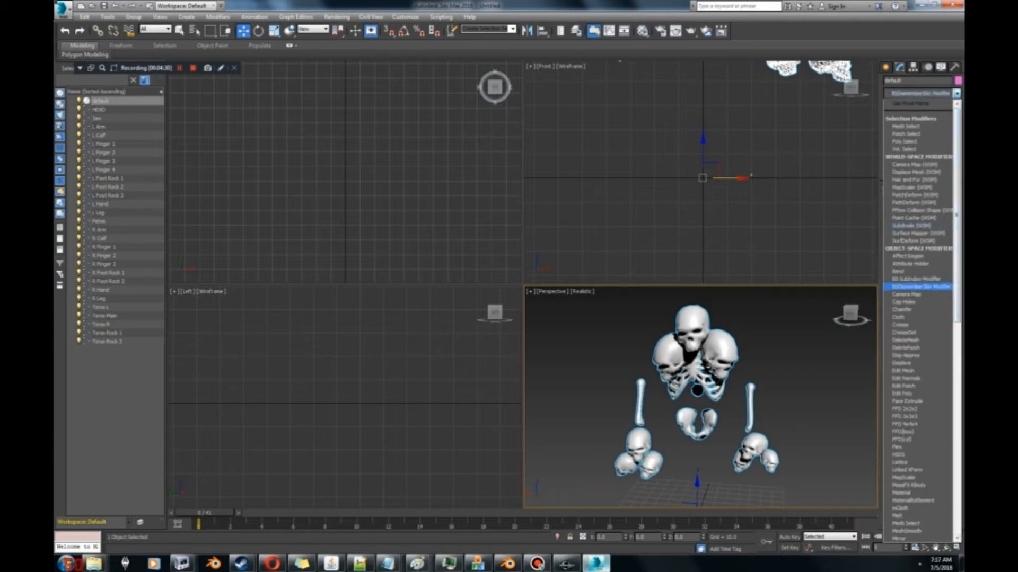
{"action": "left_click", "coordinate": [920, 286]}
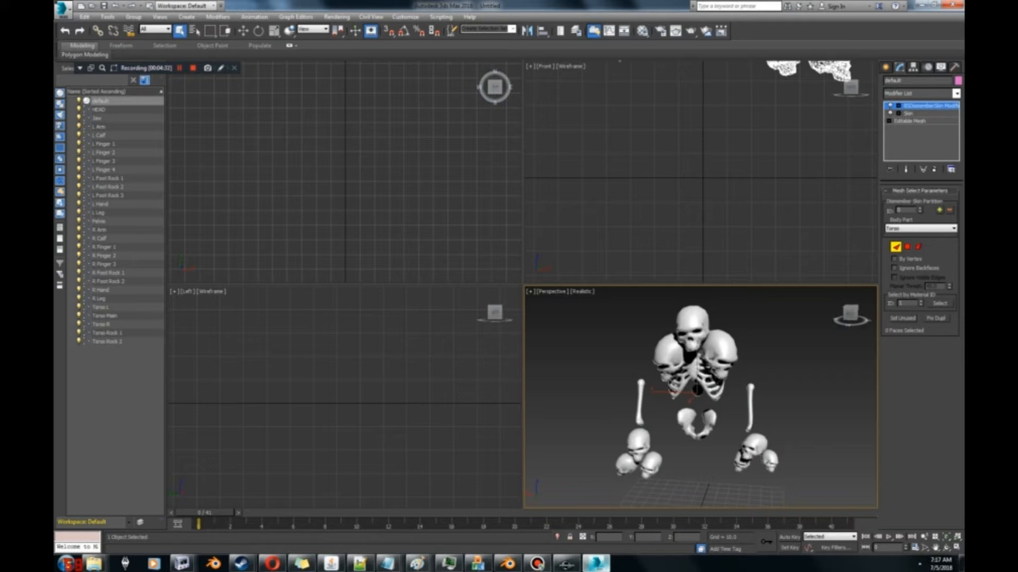
Step: Assign all faces of the bone mesh to the "Skyrim, Main body" dismember partition and leave face selection
{"action": "left_click_drag", "start_coordinate": [557, 496], "coordinate": [816, 297]}
{"action": "left_click", "coordinate": [921, 228]}
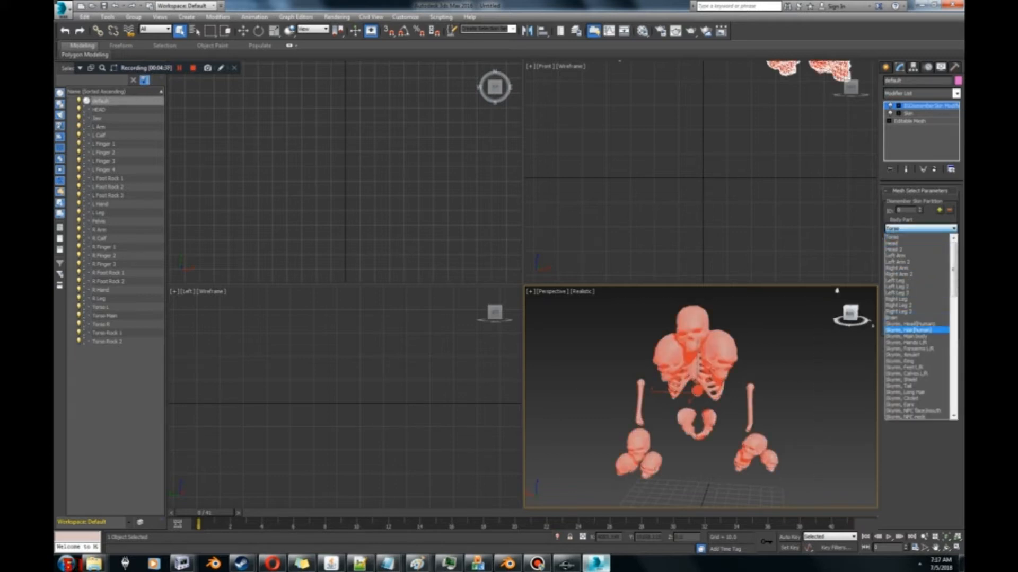
{"action": "left_click", "coordinate": [903, 336]}
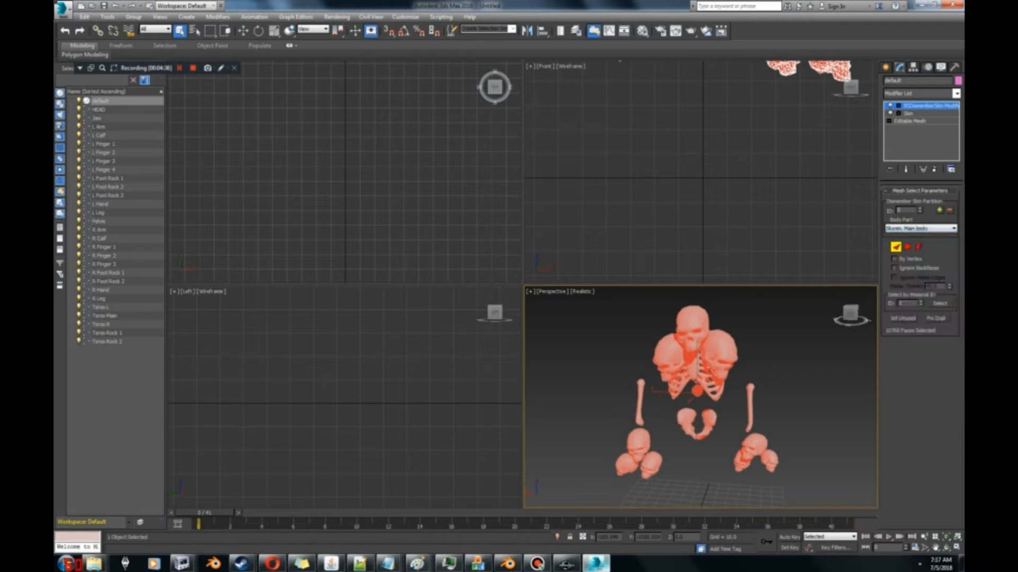
{"action": "left_click", "coordinate": [896, 247]}
{"action": "middle_click_drag", "start_coordinate": [701, 403], "coordinate": [701, 382]}
{"action": "scroll", "coordinate": [701, 398], "scroll_direction": "down", "scroll_amount": 3}
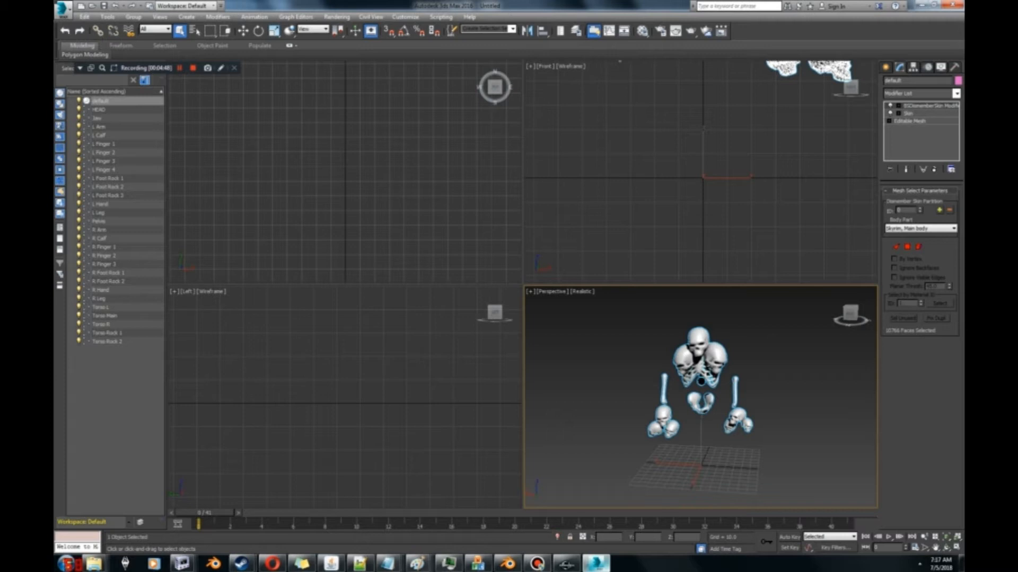
{"action": "left_click", "coordinate": [62, 9]}
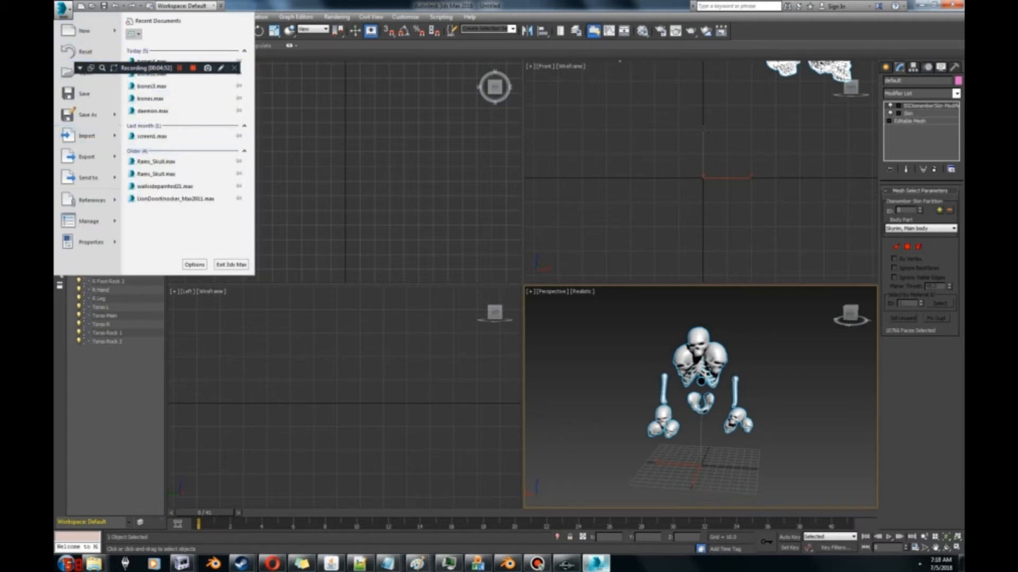
{"action": "left_click", "coordinate": [642, 32]}
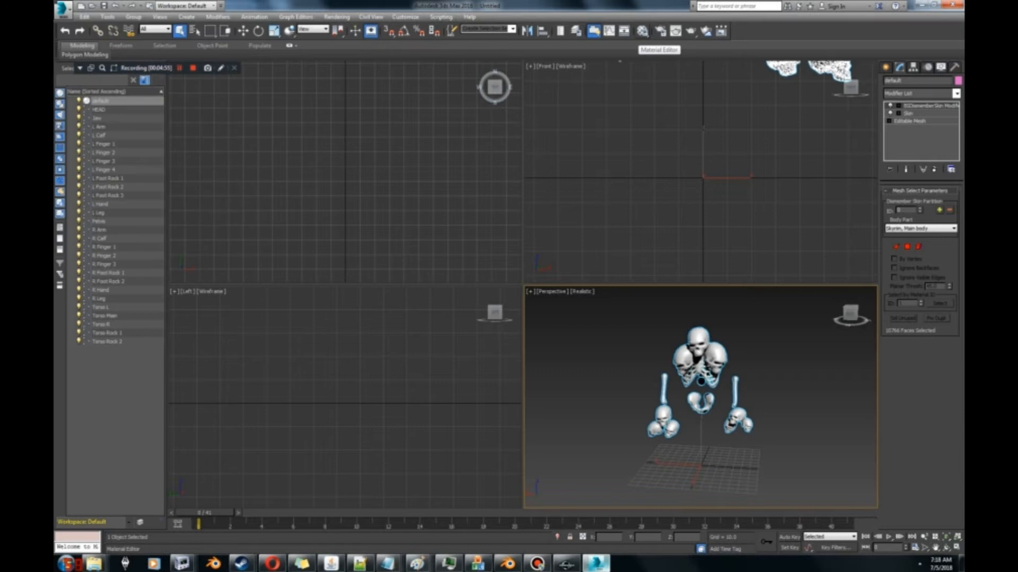
Step: In the Material Editor, browse for a diffuse bitmap for the third material slot without loading an image, and close the editor
{"action": "left_click", "coordinate": [642, 31]}
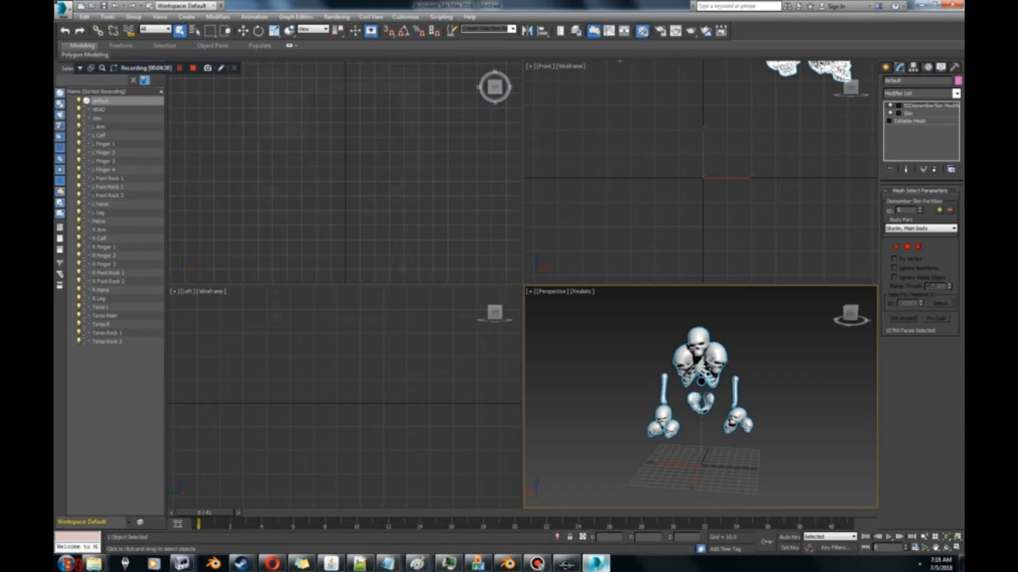
{"action": "left_click_drag", "start_coordinate": [342, 70], "coordinate": [410, 76]}
{"action": "left_click", "coordinate": [398, 118]}
{"action": "left_click", "coordinate": [446, 119]}
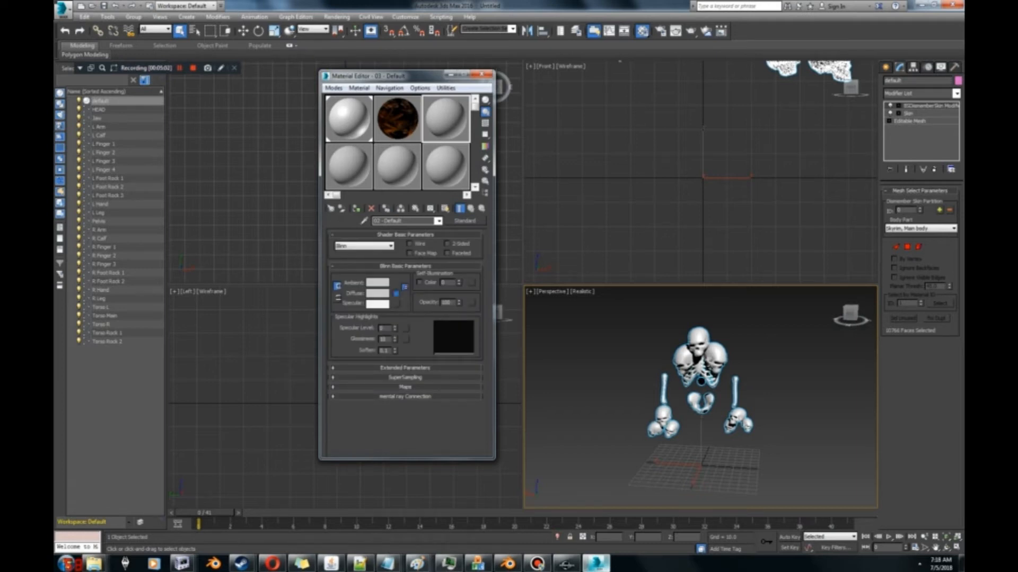
{"action": "left_click", "coordinate": [397, 304]}
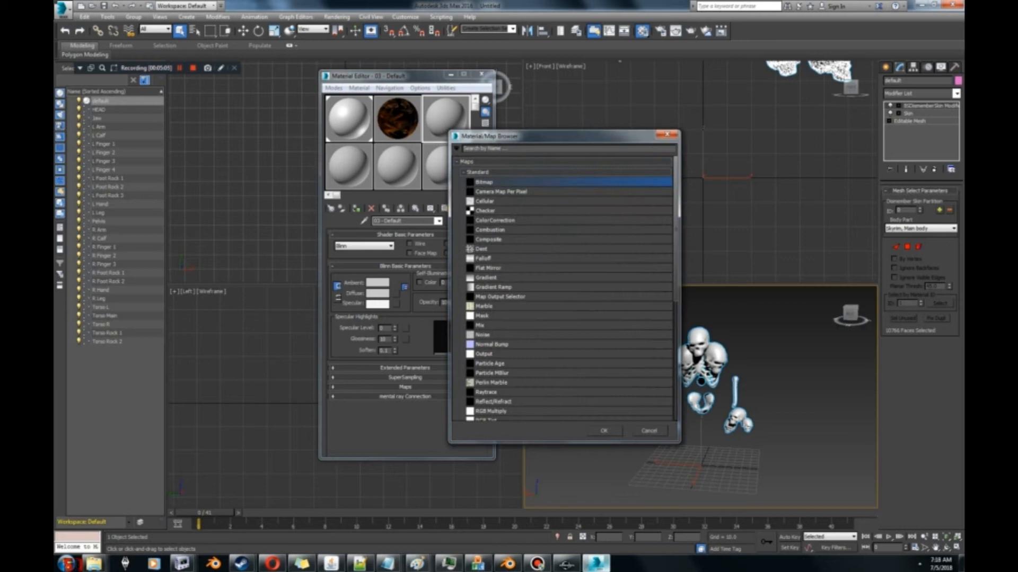
{"action": "key", "text": "Return"}
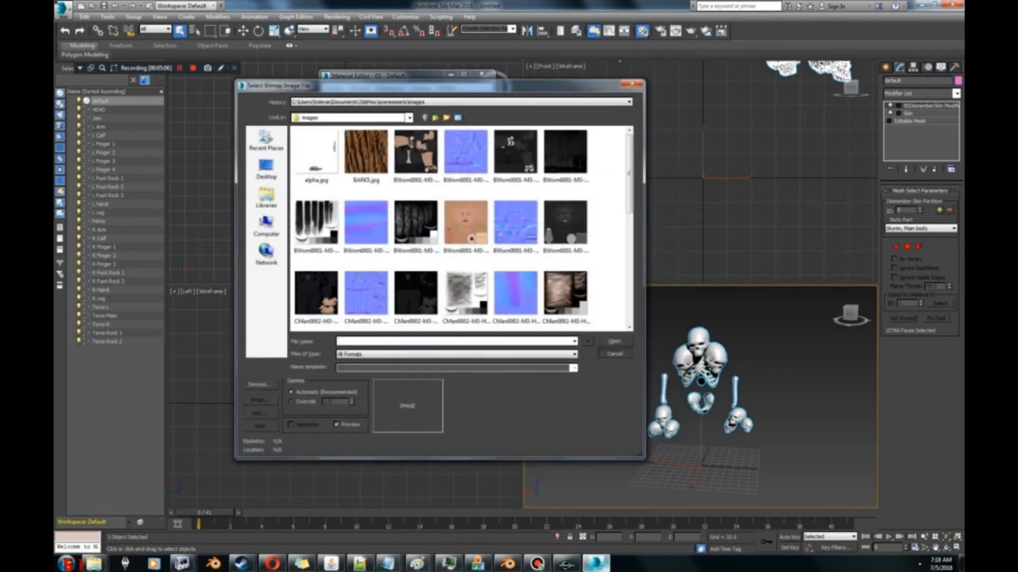
{"action": "key", "text": "Escape"}
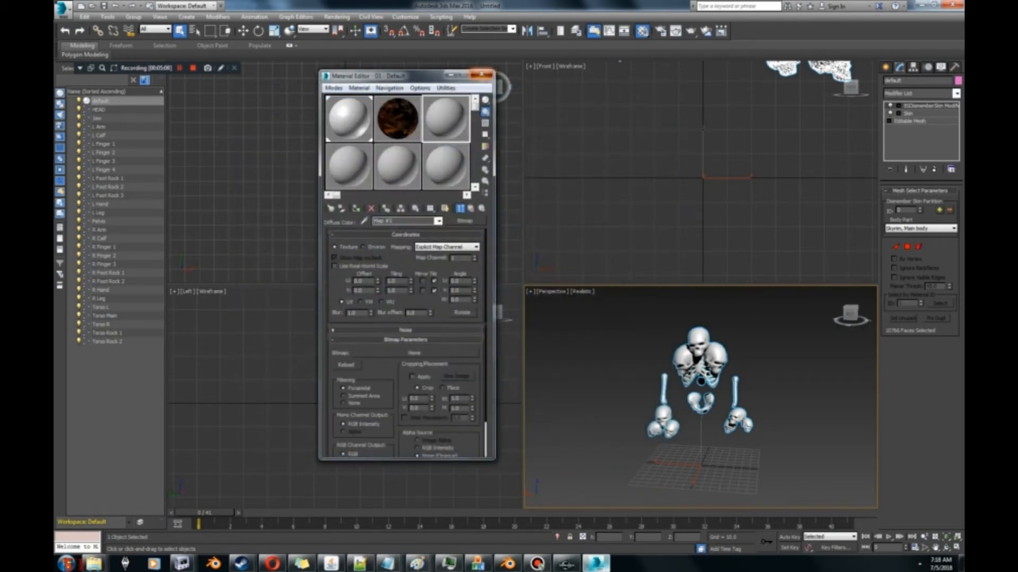
{"action": "left_click", "coordinate": [482, 74]}
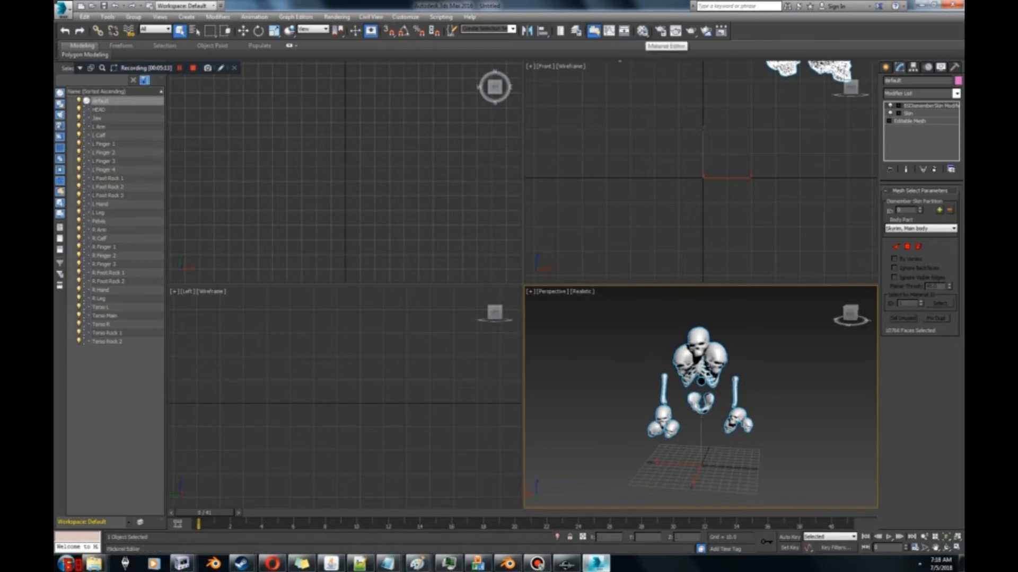
{"action": "left_click", "coordinate": [642, 30]}
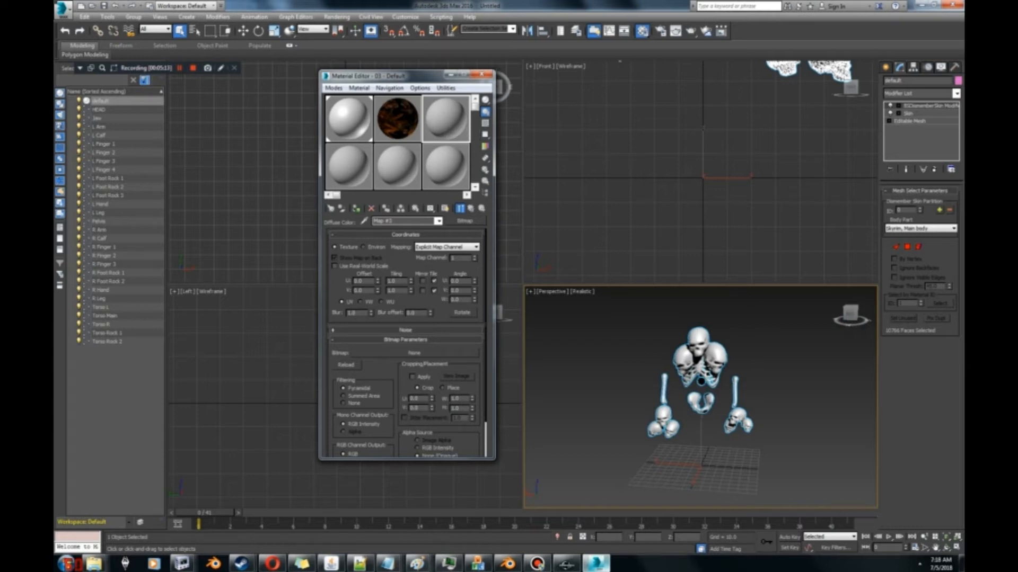
{"action": "left_click", "coordinate": [487, 75]}
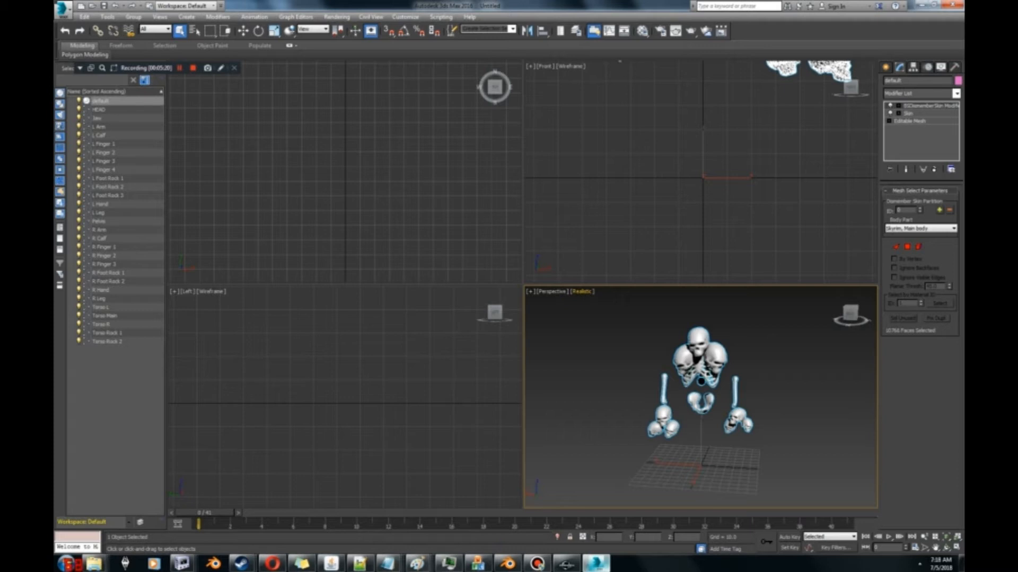
Step: Switch to NifSkope with ESXbones.nif and inspect the BSLightingShaderProperty of the default:3 NiTriShape
{"action": "mouse_move", "coordinate": [181, 564]}
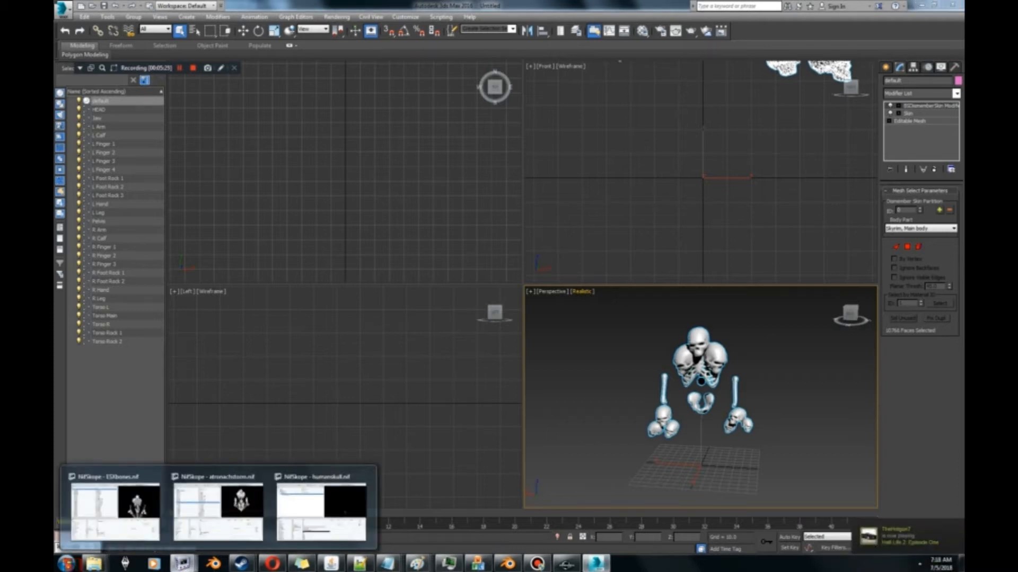
{"action": "left_click", "coordinate": [115, 507]}
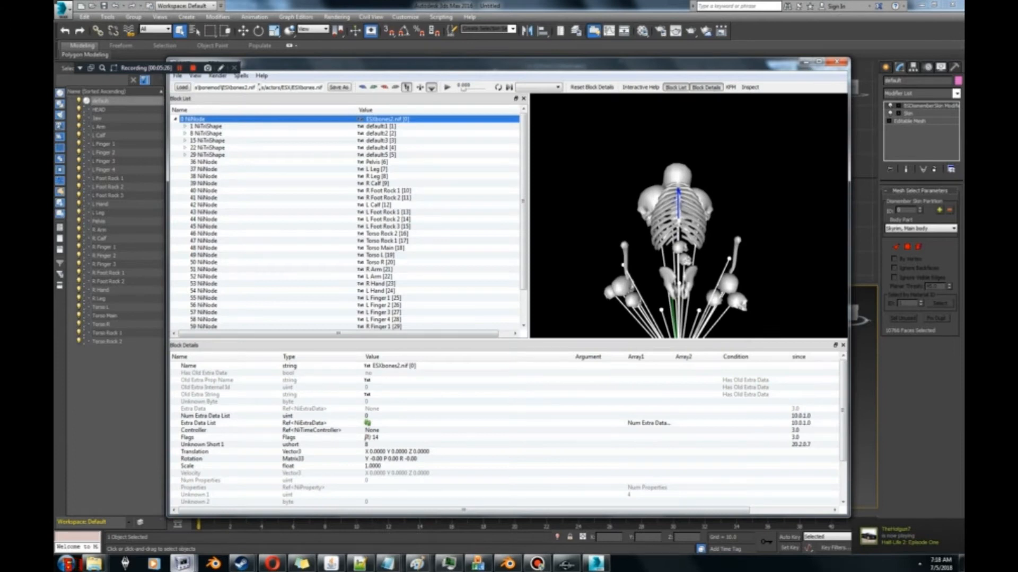
{"action": "left_click", "coordinate": [184, 140]}
{"action": "left_click", "coordinate": [234, 163]}
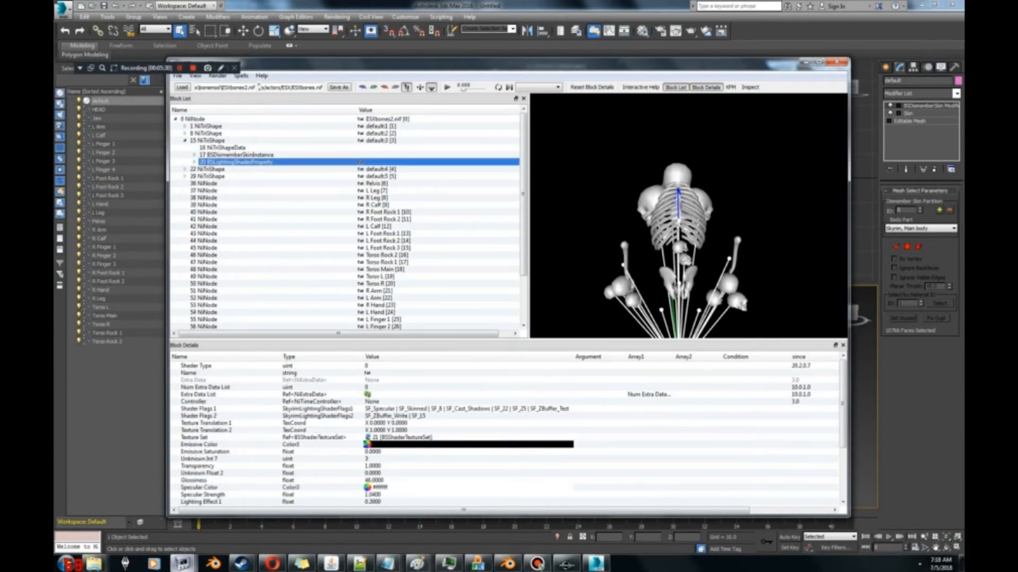
{"action": "left_click_drag", "start_coordinate": [297, 62], "coordinate": [302, 87]}
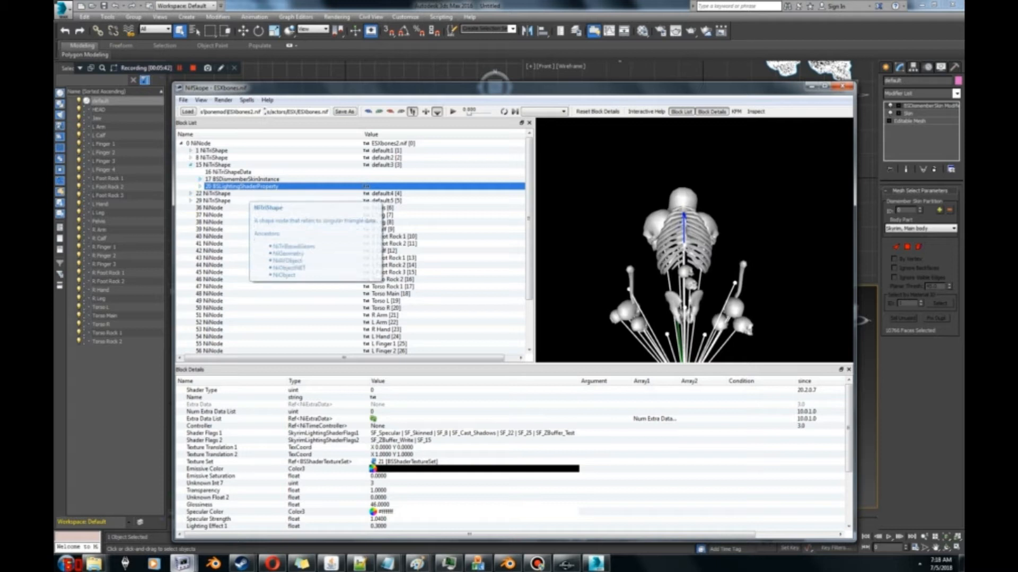
{"action": "left_click", "coordinate": [199, 186]}
{"action": "left_click", "coordinate": [241, 194]}
{"action": "left_click", "coordinate": [241, 186]}
Step: Look up the Bethesda block types available for insertion into the nif, without inserting any block
{"action": "left_click", "coordinate": [180, 144]}
{"action": "right_click", "coordinate": [225, 168]}
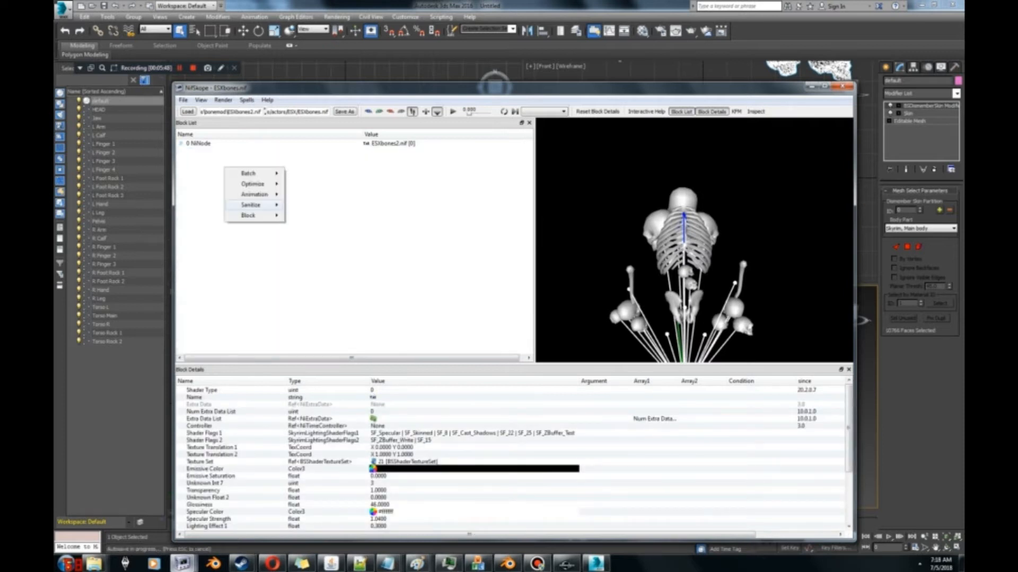
{"action": "mouse_move", "coordinate": [249, 215]}
{"action": "left_click", "coordinate": [304, 216]}
{"action": "mouse_move", "coordinate": [331, 220]}
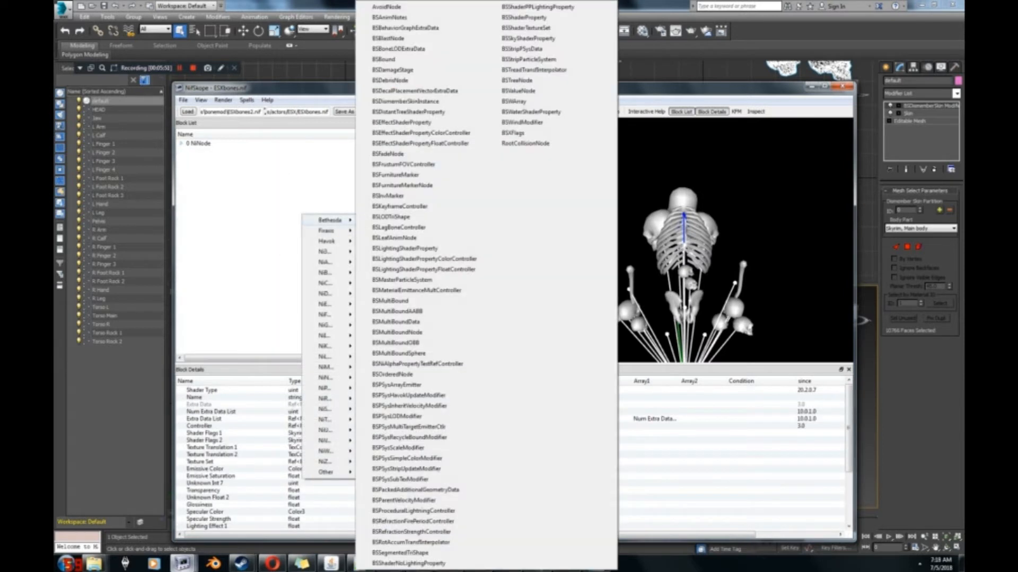
{"action": "left_click", "coordinate": [281, 217]}
Step: Inspect the shader property blocks under the default:4 and default:5 NiTriShapes, and collapse both branches again
{"action": "left_click", "coordinate": [181, 144]}
{"action": "left_click", "coordinate": [191, 165]}
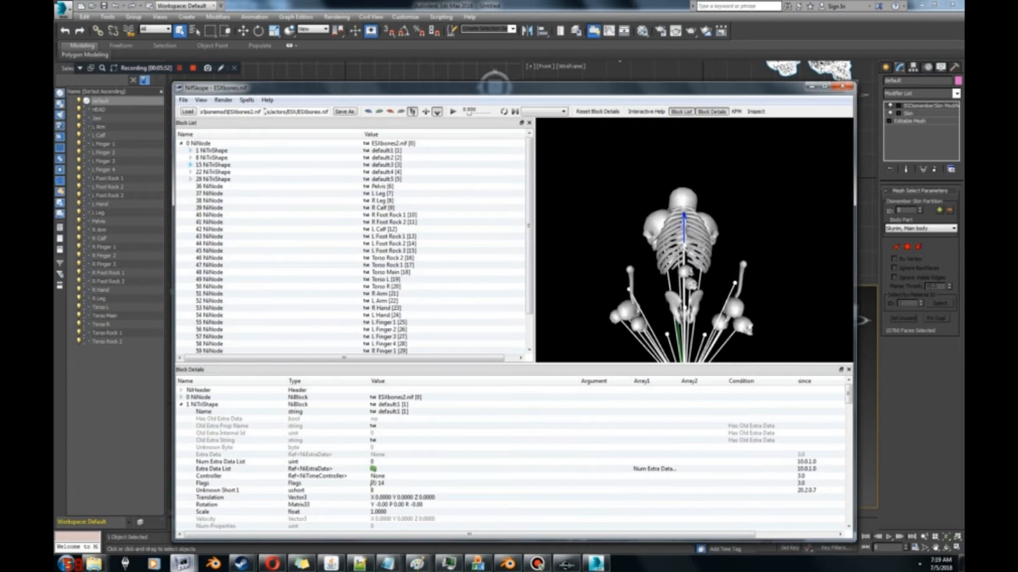
{"action": "left_click", "coordinate": [191, 172]}
{"action": "left_click", "coordinate": [241, 194]}
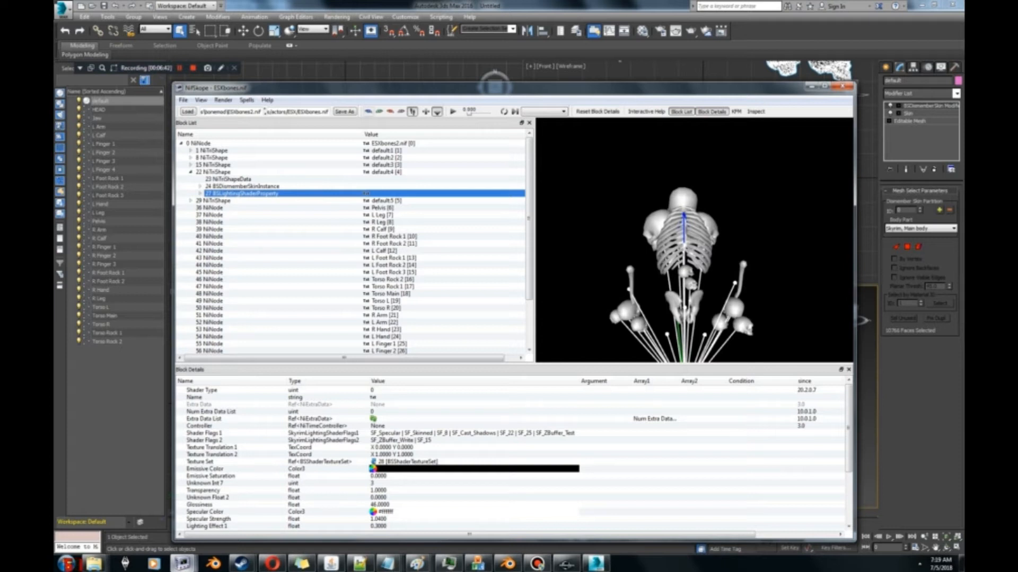
{"action": "left_click", "coordinate": [190, 173]}
{"action": "left_click", "coordinate": [190, 179]}
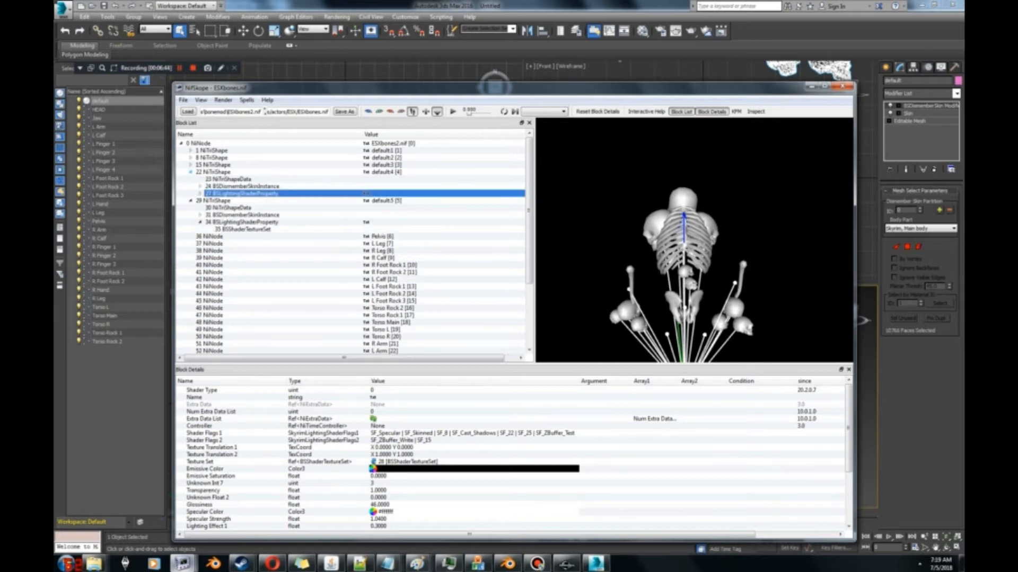
{"action": "left_click", "coordinate": [191, 179]}
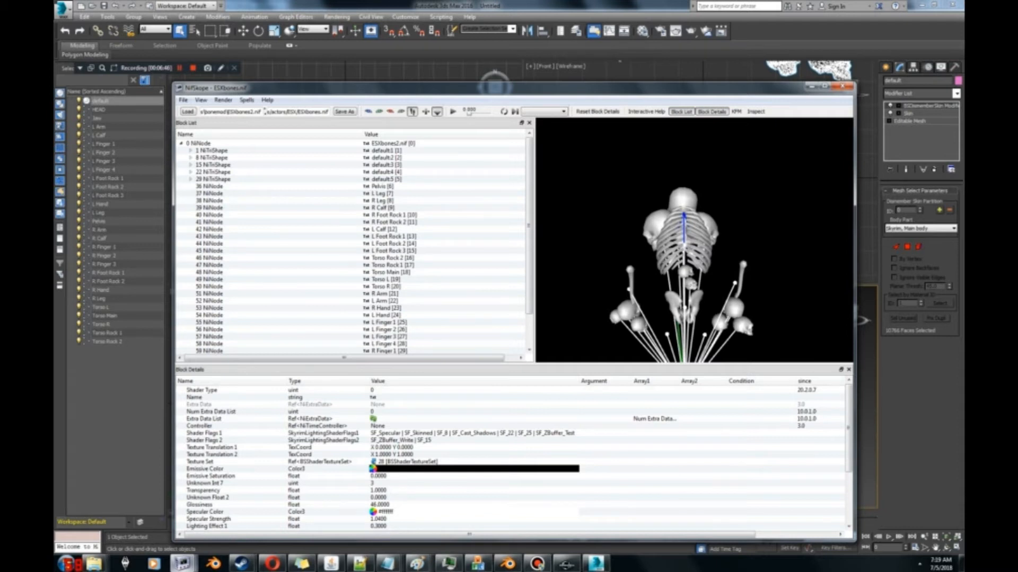
Step: Inspect the block details of the root NiNode in ESXbones.nif and switch back to 3ds Max
{"action": "mouse_move", "coordinate": [340, 88]}
{"action": "left_mouse_down"}
{"action": "mouse_move", "coordinate": [342, 80]}
{"action": "mouse_move", "coordinate": [344, 93]}
{"action": "left_mouse_up"}
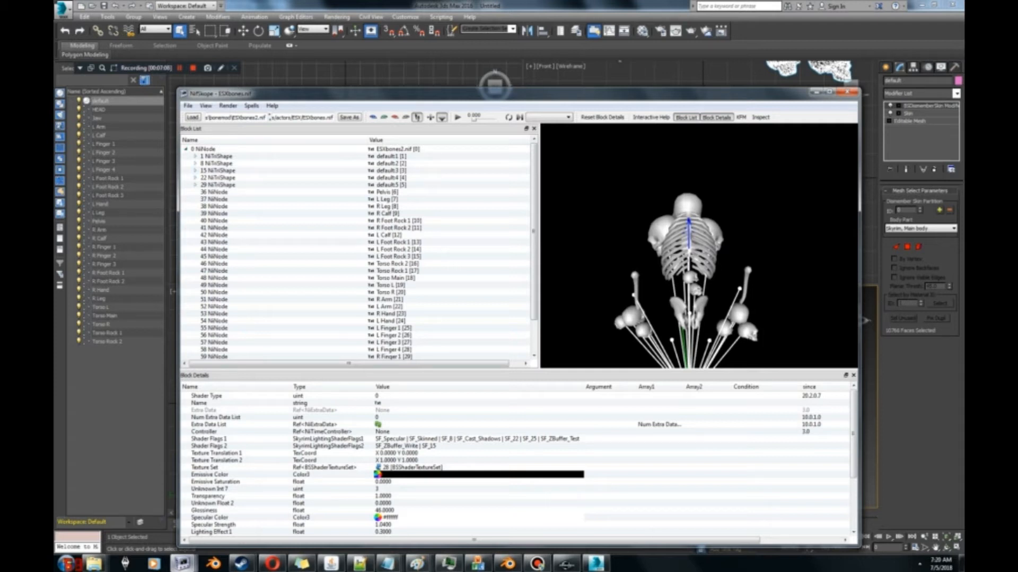
{"action": "left_click", "coordinate": [186, 148]}
{"action": "left_click", "coordinate": [186, 149]}
{"action": "left_click", "coordinate": [205, 149]}
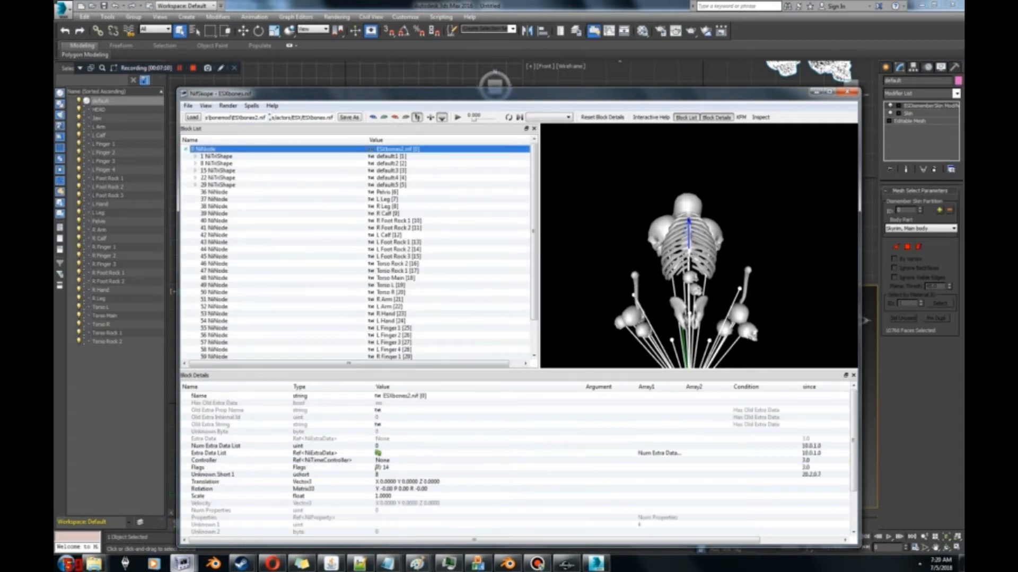
{"action": "left_click", "coordinate": [186, 149]}
{"action": "key", "text": "alt+Tab"}
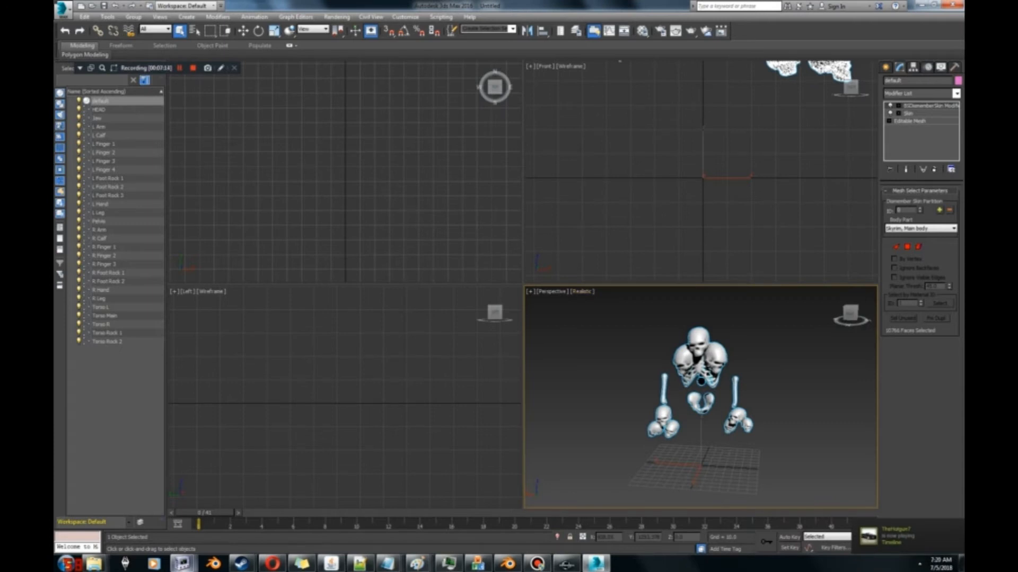
Step: Switch to the Creation Kit, examine the mesh deformation in the ESXEncBonesAtronach preview, and return to 3ds Max
{"action": "mouse_move", "coordinate": [566, 564]}
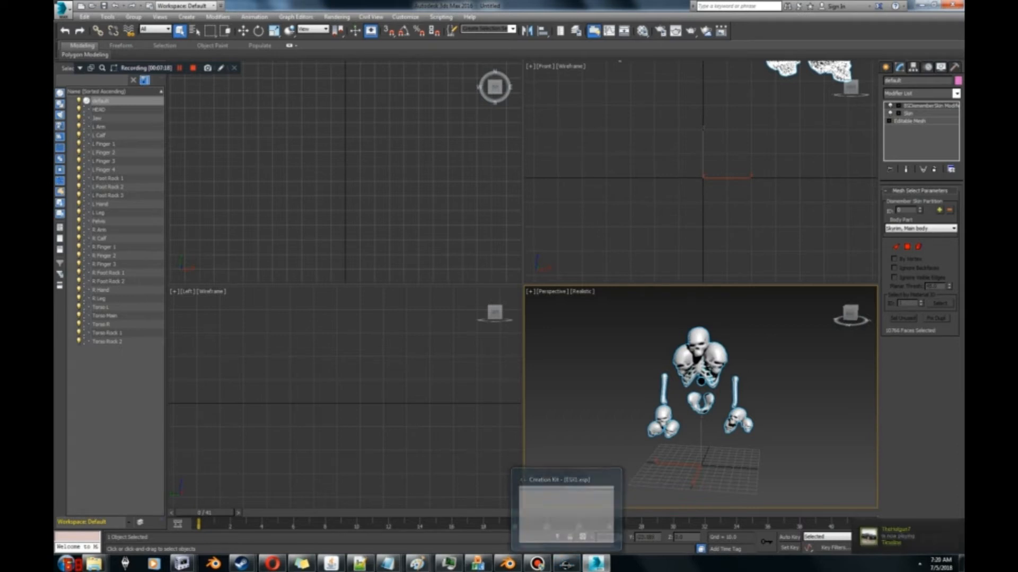
{"action": "left_click", "coordinate": [566, 509]}
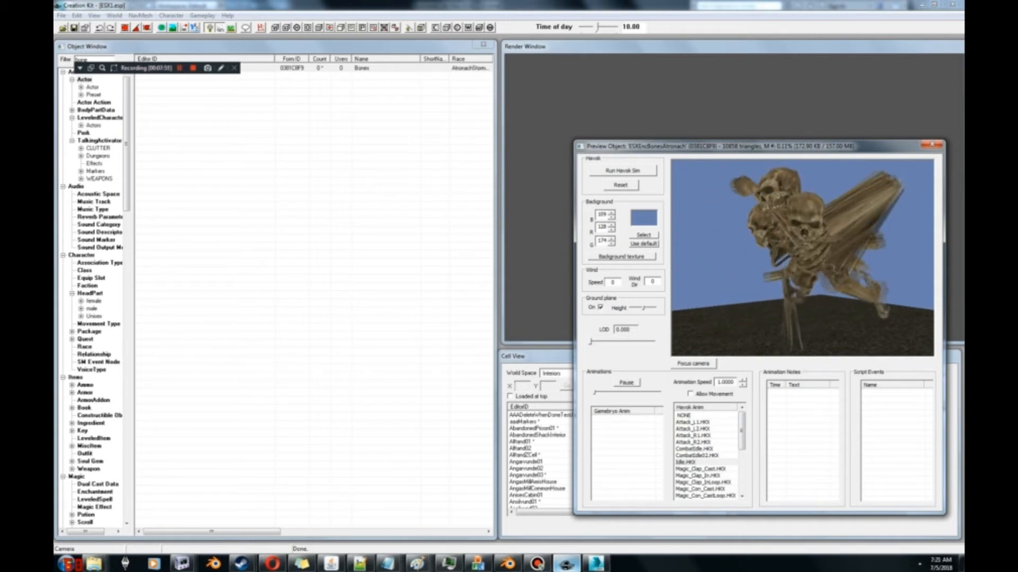
{"action": "key", "text": "alt+Tab"}
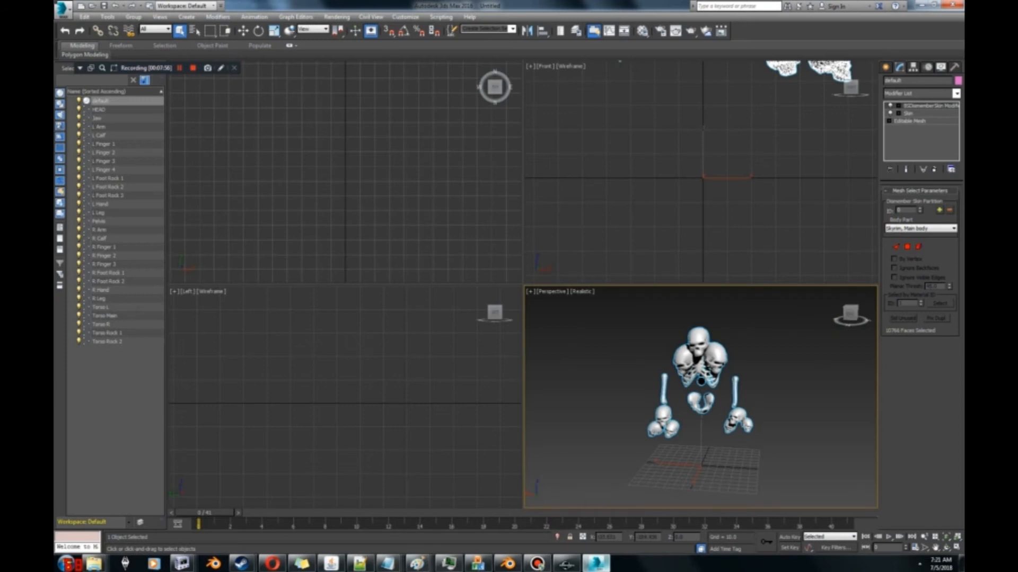
Step: Delete the BSDismemberSkin modifier from the bone mesh's modifier stack, keeping the Skin modifier
{"action": "scroll", "coordinate": [740, 409], "scroll_direction": "up", "scroll_amount": 3}
{"action": "mouse_move", "coordinate": [731, 403]}
{"action": "middle_mouse_down"}
{"action": "mouse_move", "coordinate": [752, 418]}
{"action": "mouse_move", "coordinate": [716, 397]}
{"action": "middle_mouse_up"}
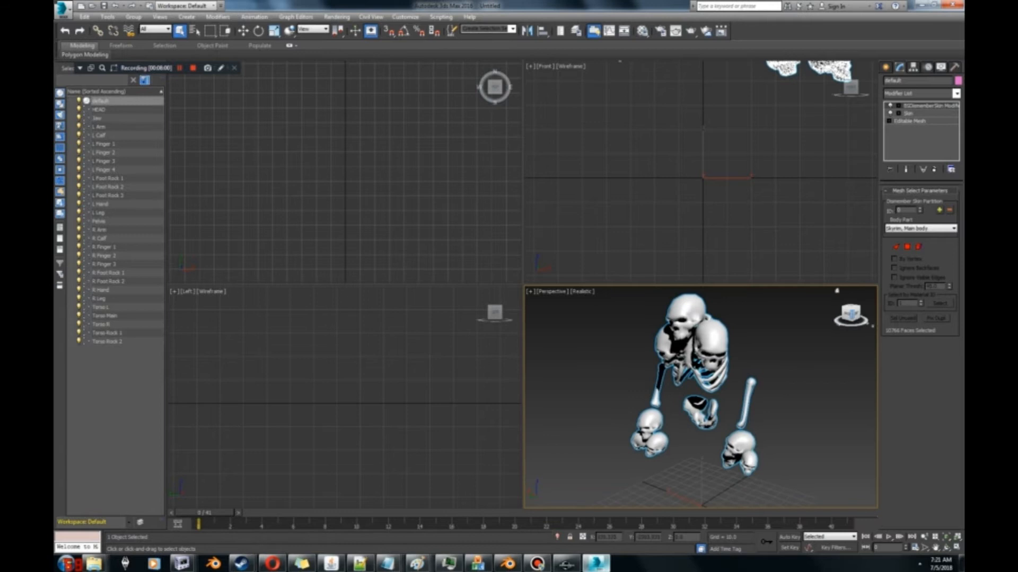
{"action": "right_click", "coordinate": [922, 105]}
{"action": "left_click", "coordinate": [900, 122]}
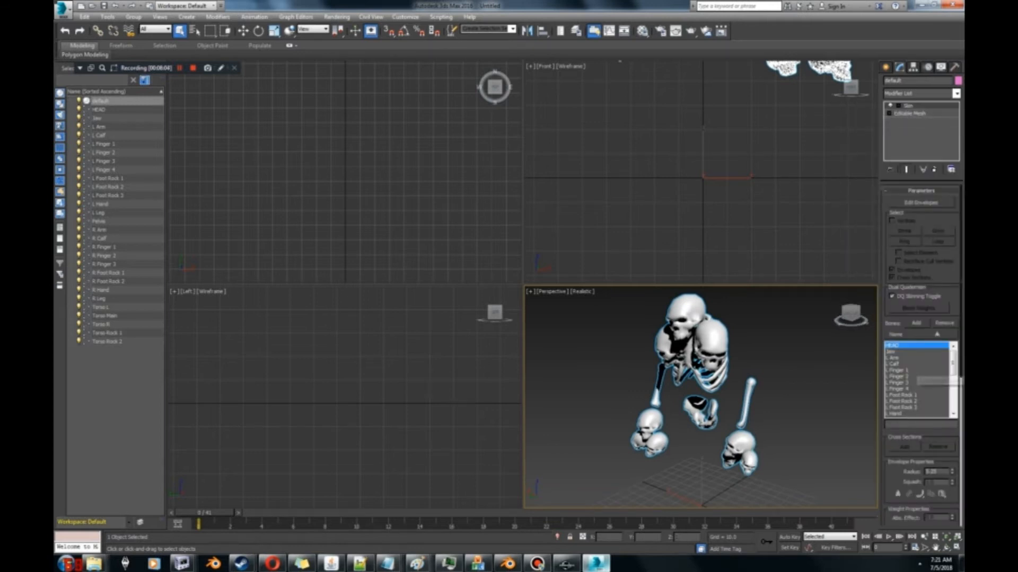
Step: Enable envelope editing with vertex selection on the Skin modifier, and open the Weight Tool beside the perspective view
{"action": "middle_click_drag", "start_coordinate": [715, 397], "coordinate": [736, 393]}
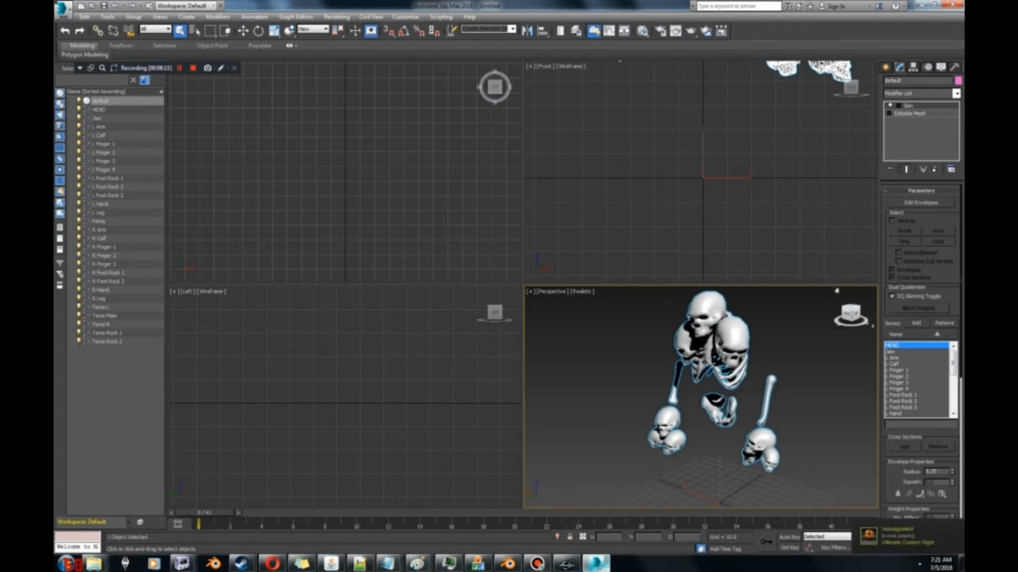
{"action": "middle_click_drag", "start_coordinate": [710, 380], "coordinate": [700, 371]}
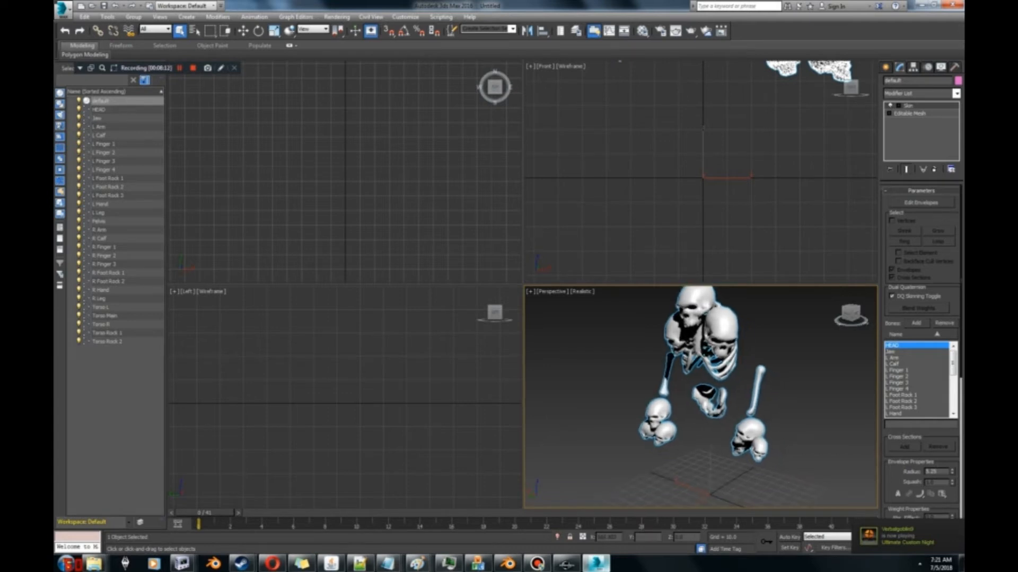
{"action": "left_click", "coordinate": [921, 203]}
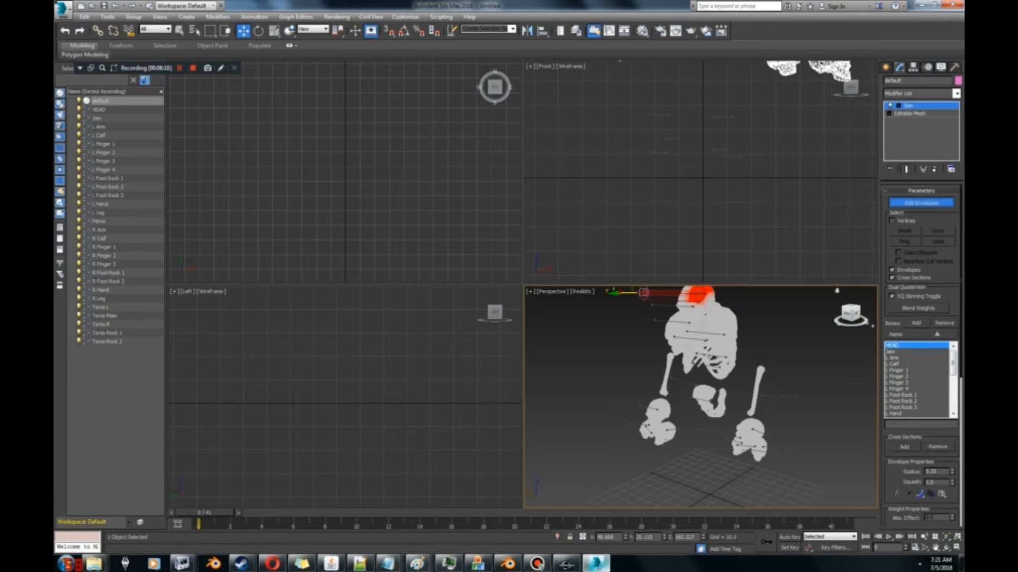
{"action": "left_click", "coordinate": [892, 220]}
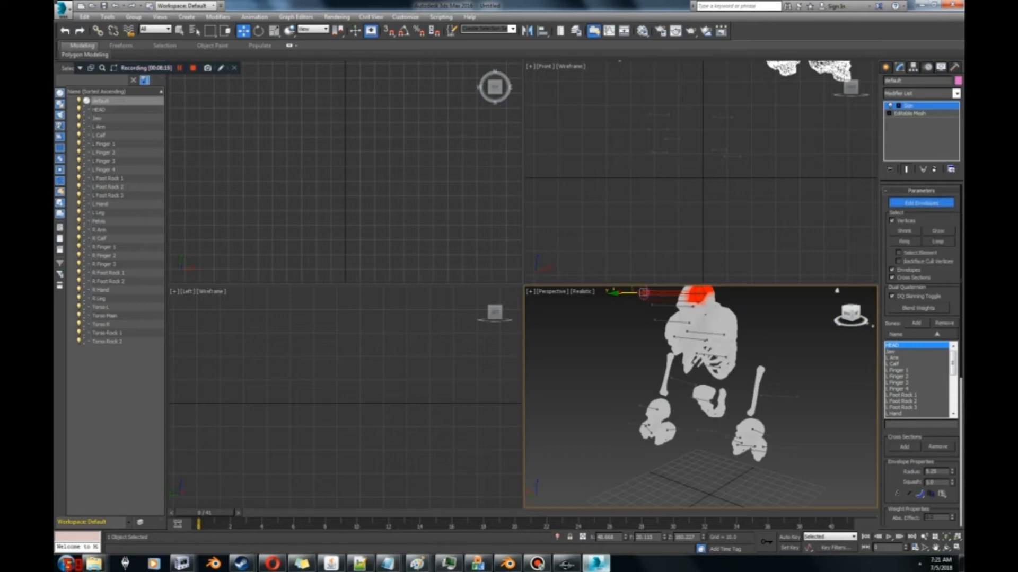
{"action": "scroll", "coordinate": [922, 350], "scroll_direction": "down", "scroll_amount": 5}
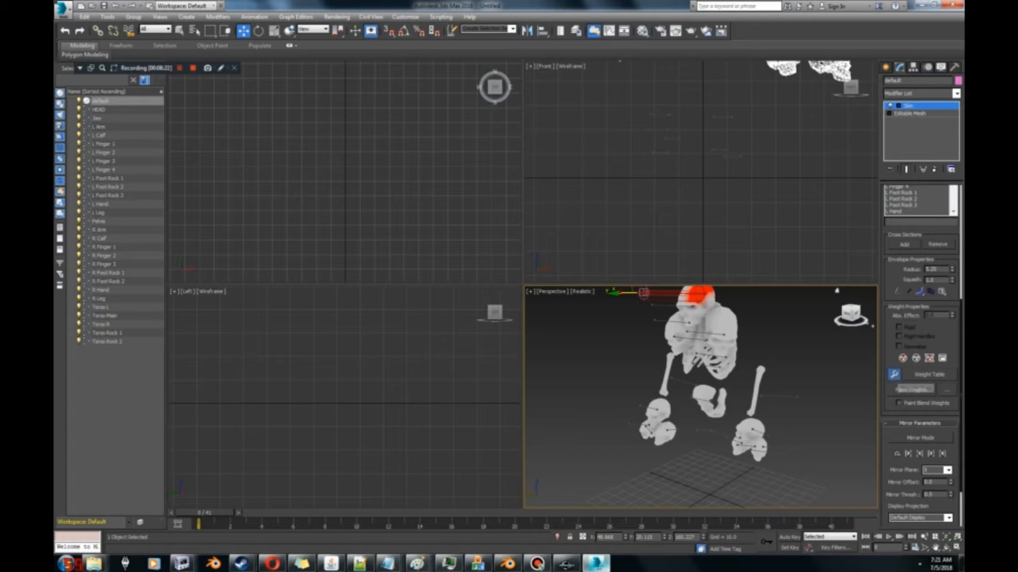
{"action": "left_click", "coordinate": [893, 374]}
{"action": "left_click_drag", "start_coordinate": [79, 7], "coordinate": [416, 246]}
Step: Select the bone envelope that controls the lowest finger skull of the left hand
{"action": "scroll", "coordinate": [700, 318], "scroll_direction": "up", "scroll_amount": 4}
{"action": "middle_click_drag", "start_coordinate": [710, 413], "coordinate": [703, 333]}
{"action": "left_click", "coordinate": [770, 458]}
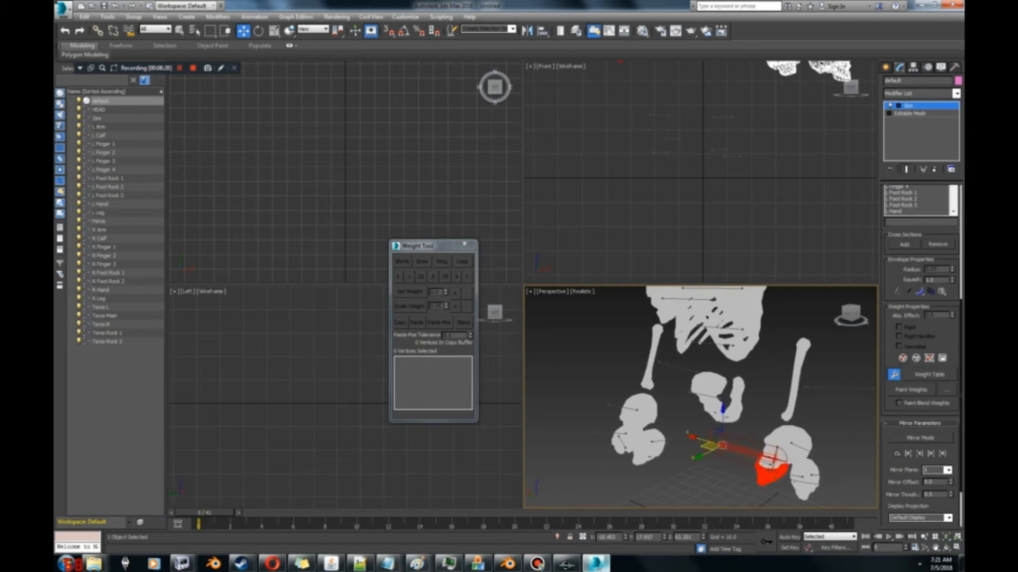
{"action": "mouse_move", "coordinate": [850, 314]}
{"action": "left_mouse_down"}
{"action": "mouse_move", "coordinate": [779, 353]}
{"action": "mouse_move", "coordinate": [742, 339]}
{"action": "mouse_move", "coordinate": [843, 321]}
{"action": "left_mouse_up"}
{"action": "middle_click_drag", "start_coordinate": [689, 421], "coordinate": [794, 358]}
{"action": "scroll", "coordinate": [755, 380], "scroll_direction": "up", "scroll_amount": 5}
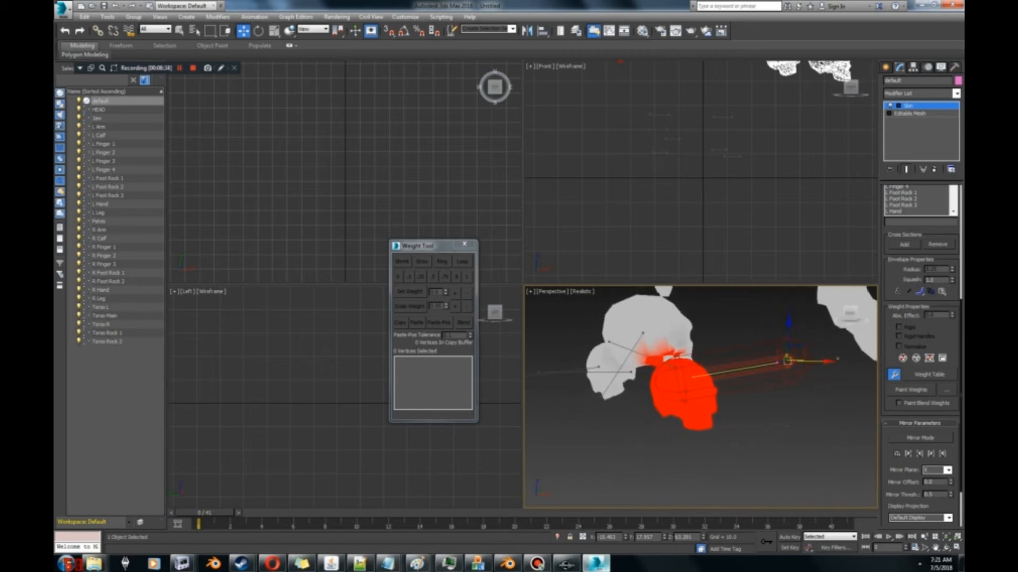
Step: Examine from several angles how the finger bone's weights spill onto the adjoining large hand skull
{"action": "left_click_drag", "start_coordinate": [850, 313], "coordinate": [864, 333]}
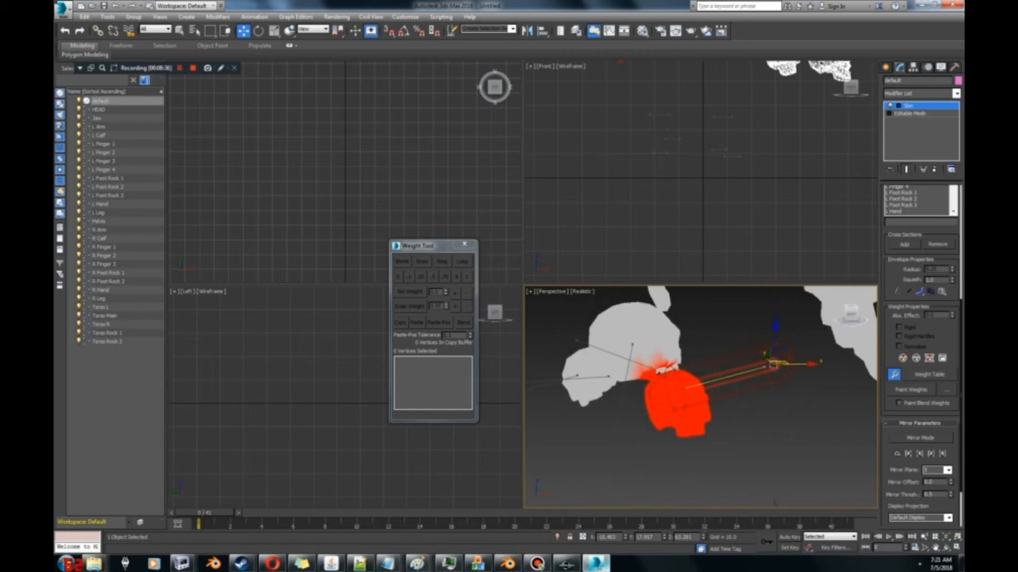
{"action": "scroll", "coordinate": [857, 318], "scroll_direction": "up", "scroll_amount": 3}
{"action": "left_click_drag", "start_coordinate": [852, 315], "coordinate": [831, 327]}
{"action": "middle_click_drag", "start_coordinate": [742, 366], "coordinate": [758, 394]}
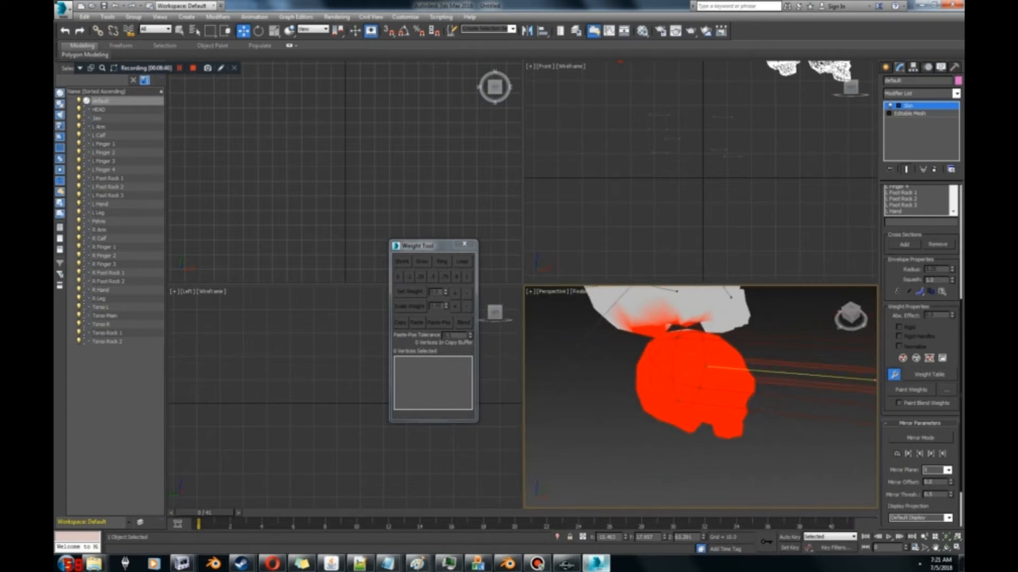
{"action": "left_click_drag", "start_coordinate": [848, 319], "coordinate": [859, 312]}
{"action": "middle_click_drag", "start_coordinate": [768, 382], "coordinate": [807, 362]}
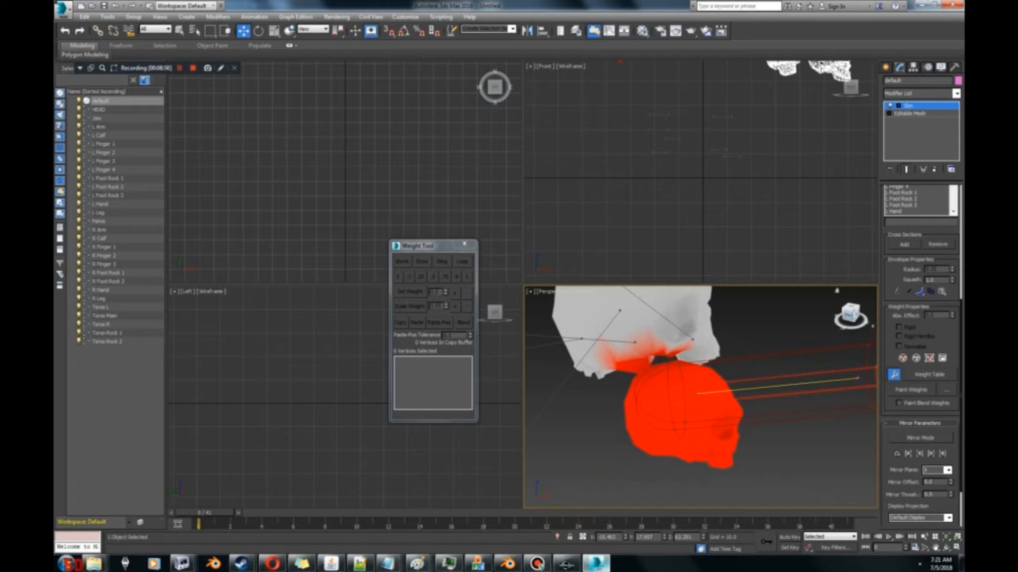
{"action": "mouse_move", "coordinate": [852, 315]}
{"action": "left_mouse_down"}
{"action": "mouse_move", "coordinate": [844, 324]}
{"action": "mouse_move", "coordinate": [850, 314]}
{"action": "left_mouse_up"}
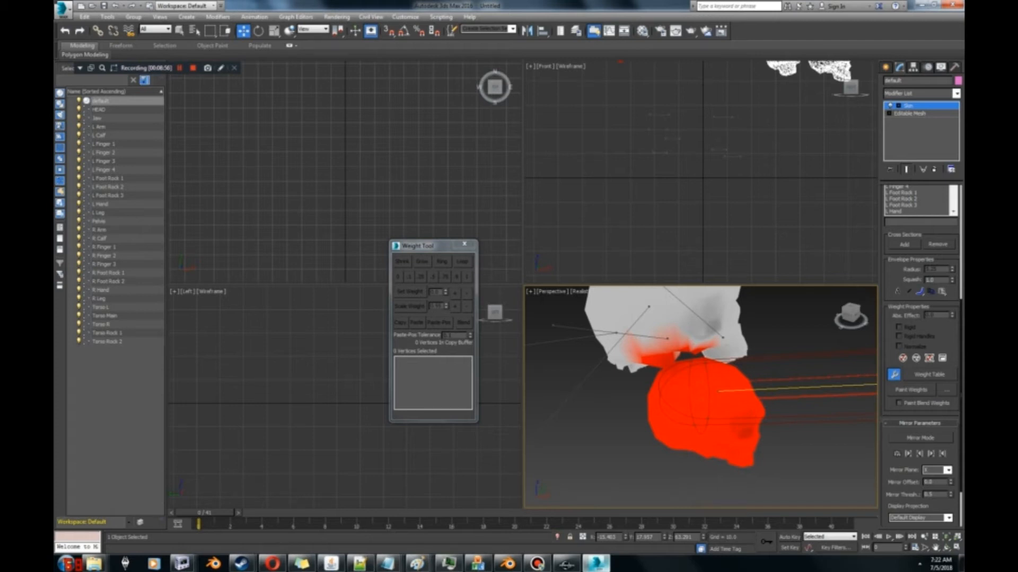
{"action": "middle_click_drag", "start_coordinate": [701, 396], "coordinate": [710, 398]}
{"action": "left_click_drag", "start_coordinate": [852, 315], "coordinate": [847, 303]}
{"action": "mouse_move", "coordinate": [701, 406]}
{"action": "middle_mouse_down"}
{"action": "mouse_move", "coordinate": [716, 370]}
{"action": "mouse_move", "coordinate": [713, 390]}
{"action": "middle_mouse_up"}
{"action": "left_click_drag", "start_coordinate": [850, 313], "coordinate": [849, 312]}
{"action": "middle_click_drag", "start_coordinate": [701, 403], "coordinate": [742, 394]}
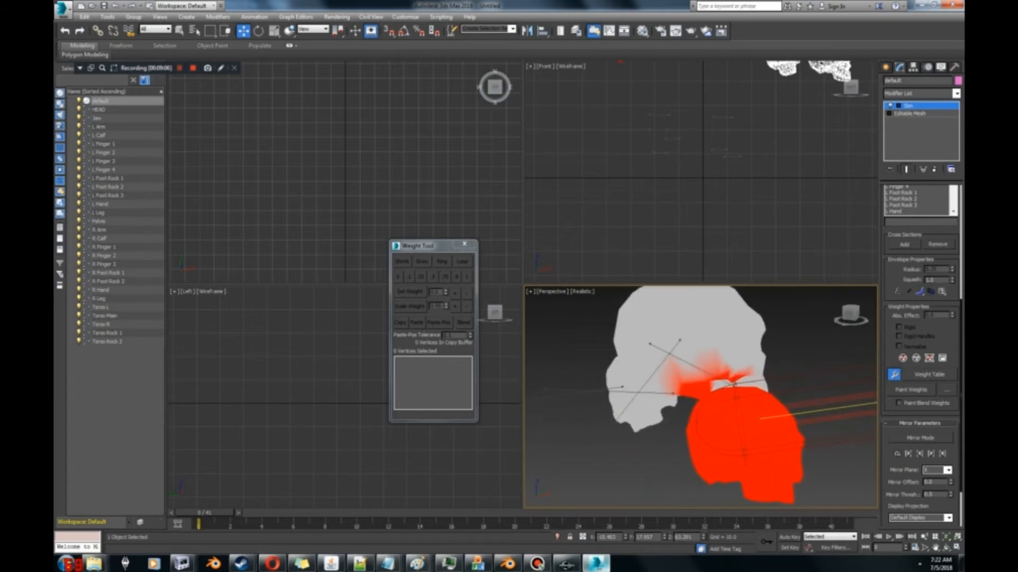
Step: Select vertices on the large left-hand skull beside the weight spill and check their bone weights
{"action": "scroll", "coordinate": [692, 390], "scroll_direction": "up", "scroll_amount": 3}
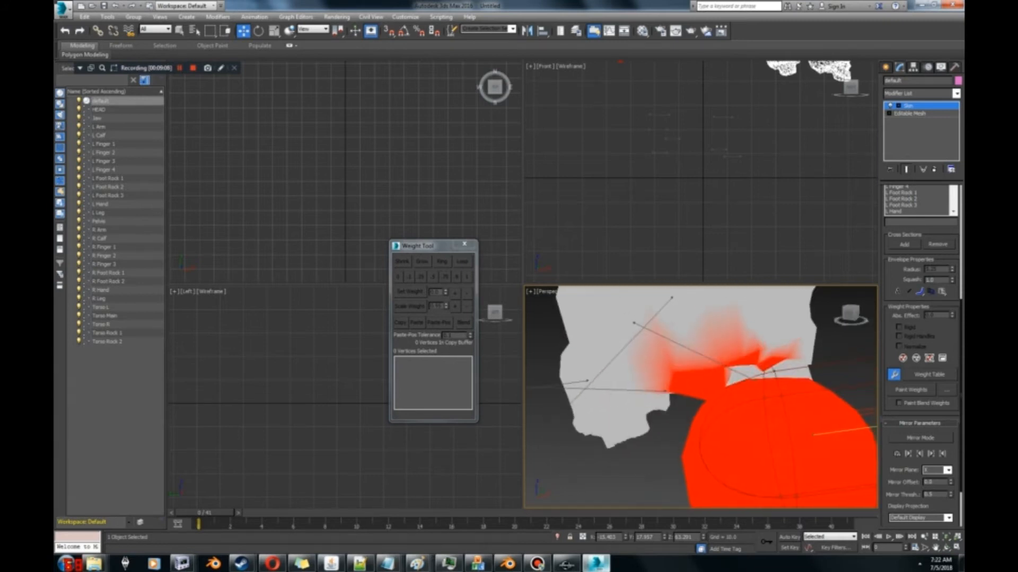
{"action": "middle_click_drag", "start_coordinate": [692, 390], "coordinate": [679, 400]}
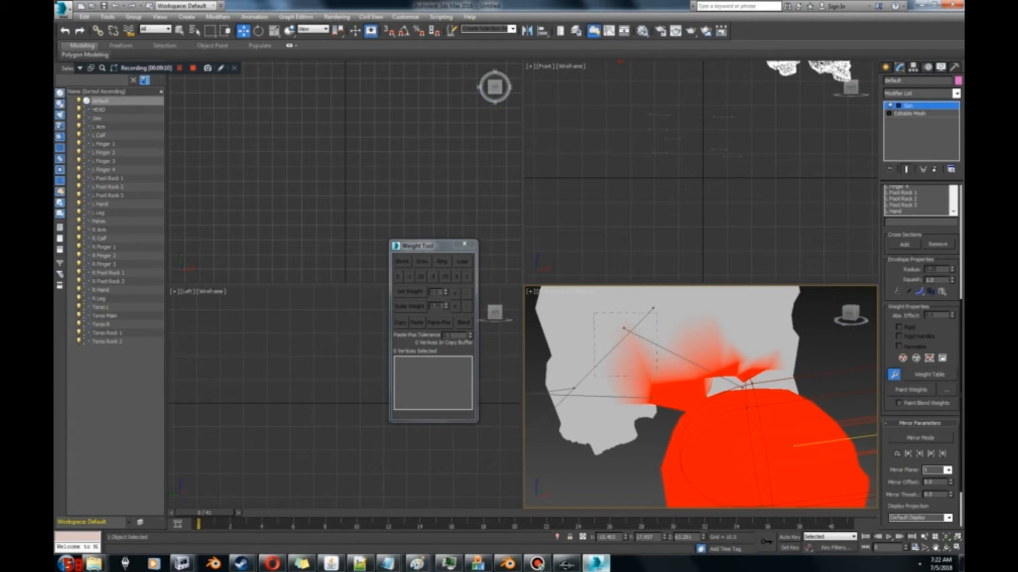
{"action": "left_click_drag", "start_coordinate": [659, 399], "coordinate": [662, 401]}
{"action": "left_click_drag", "start_coordinate": [850, 313], "coordinate": [846, 310]}
{"action": "middle_click_drag", "start_coordinate": [710, 390], "coordinate": [672, 365]}
{"action": "scroll", "coordinate": [689, 407], "scroll_direction": "down", "scroll_amount": 3}
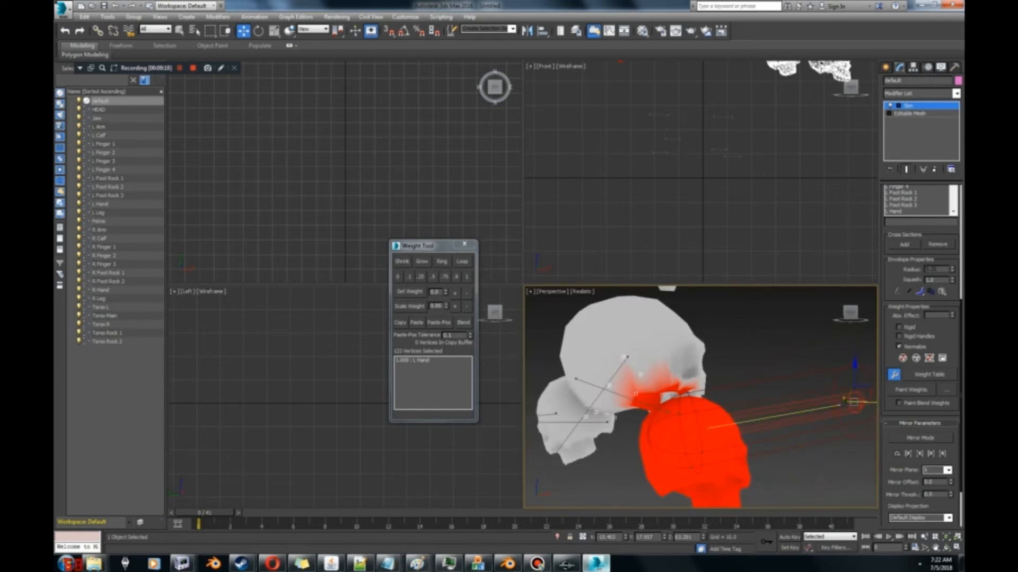
Step: Examine the selected vertices and the junction between the large hand skull and the finger skull from several angles
{"action": "mouse_move", "coordinate": [854, 313]}
{"action": "left_mouse_down"}
{"action": "mouse_move", "coordinate": [868, 318]}
{"action": "mouse_move", "coordinate": [859, 316]}
{"action": "left_mouse_up"}
{"action": "middle_click_drag", "start_coordinate": [742, 379], "coordinate": [701, 395]}
{"action": "scroll", "coordinate": [721, 361], "scroll_direction": "up", "scroll_amount": 3}
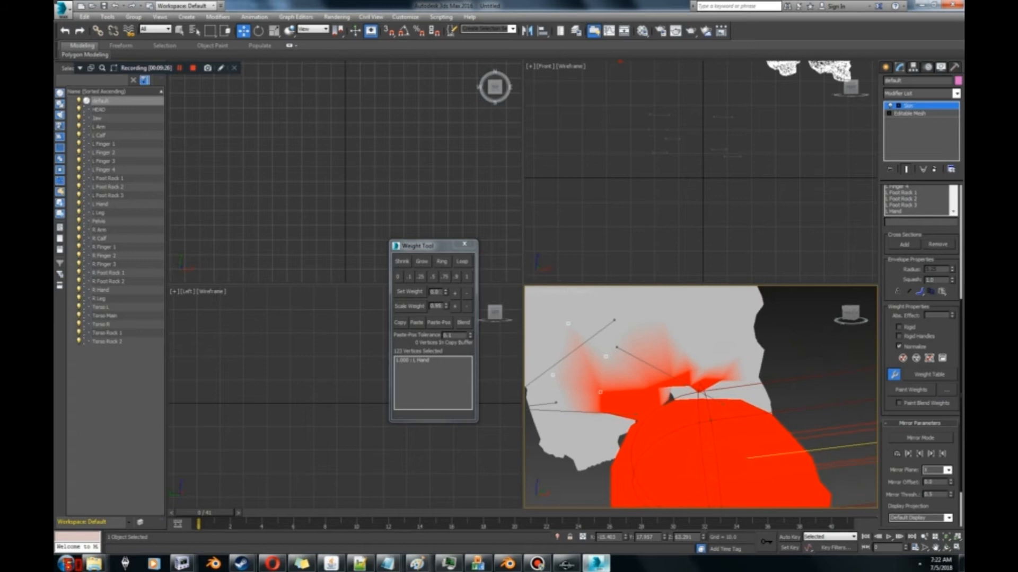
{"action": "scroll", "coordinate": [727, 348], "scroll_direction": "down", "scroll_amount": 3}
{"action": "mouse_move", "coordinate": [850, 312]}
{"action": "left_mouse_down"}
{"action": "mouse_move", "coordinate": [869, 317]}
{"action": "mouse_move", "coordinate": [844, 319]}
{"action": "left_mouse_up"}
{"action": "middle_click_drag", "start_coordinate": [731, 350], "coordinate": [707, 469]}
{"action": "scroll", "coordinate": [719, 393], "scroll_direction": "up", "scroll_amount": 2}
{"action": "mouse_move", "coordinate": [850, 313]}
{"action": "left_mouse_down"}
{"action": "mouse_move", "coordinate": [841, 336]}
{"action": "mouse_move", "coordinate": [851, 322]}
{"action": "left_mouse_up"}
{"action": "middle_click_drag", "start_coordinate": [753, 371], "coordinate": [794, 352]}
{"action": "scroll", "coordinate": [794, 352], "scroll_direction": "down", "scroll_amount": 3}
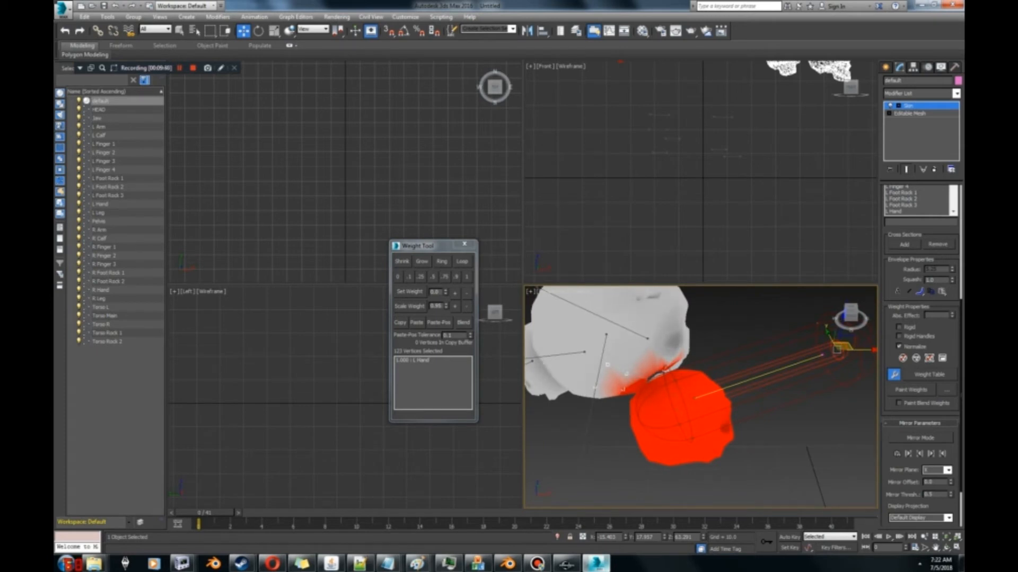
{"action": "left_click_drag", "start_coordinate": [850, 317], "coordinate": [851, 298]}
{"action": "middle_click_drag", "start_coordinate": [795, 387], "coordinate": [775, 324]}
{"action": "scroll", "coordinate": [701, 397], "scroll_direction": "up", "scroll_amount": 3}
{"action": "middle_click_drag", "start_coordinate": [700, 397], "coordinate": [781, 458]}
{"action": "left_click_drag", "start_coordinate": [850, 314], "coordinate": [866, 309]}
Step: Select the large left-hand skull's vertices around the weight spill where it meets the finger skull
{"action": "left_click_drag", "start_coordinate": [569, 298], "coordinate": [603, 316]}
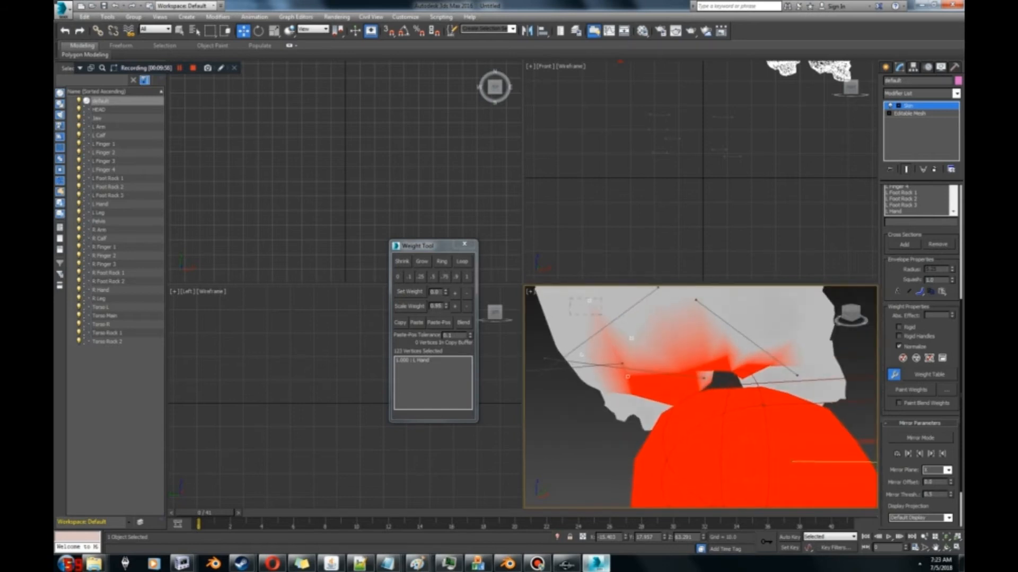
{"action": "left_click_drag", "start_coordinate": [776, 376], "coordinate": [819, 388]}
{"action": "middle_click_drag", "start_coordinate": [817, 385], "coordinate": [870, 368]}
{"action": "left_click_drag", "start_coordinate": [600, 307], "coordinate": [682, 369]}
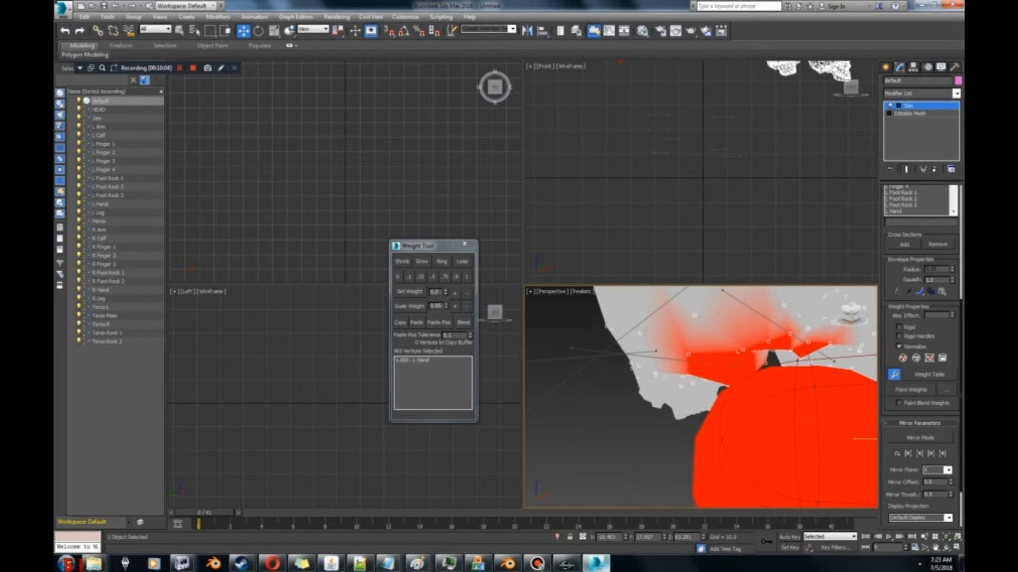
{"action": "left_click", "coordinate": [848, 314]}
{"action": "middle_click_drag", "start_coordinate": [774, 413], "coordinate": [851, 319]}
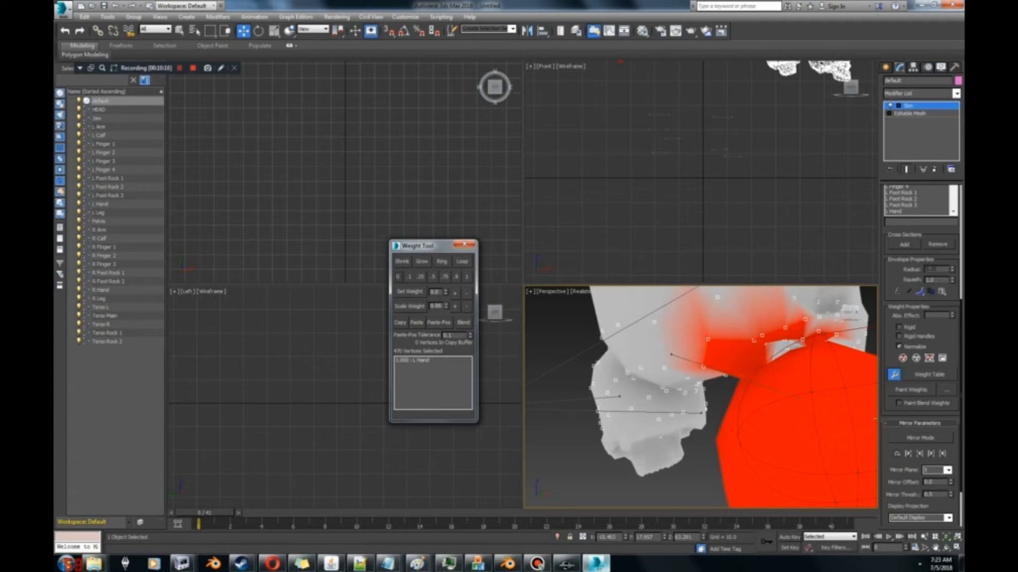
{"action": "middle_click_drag", "start_coordinate": [742, 392], "coordinate": [685, 389]}
{"action": "middle_click_drag", "start_coordinate": [765, 394], "coordinate": [779, 412]}
{"action": "scroll", "coordinate": [703, 411], "scroll_direction": "up", "scroll_amount": 2}
{"action": "scroll", "coordinate": [703, 411], "scroll_direction": "down", "scroll_amount": 2}
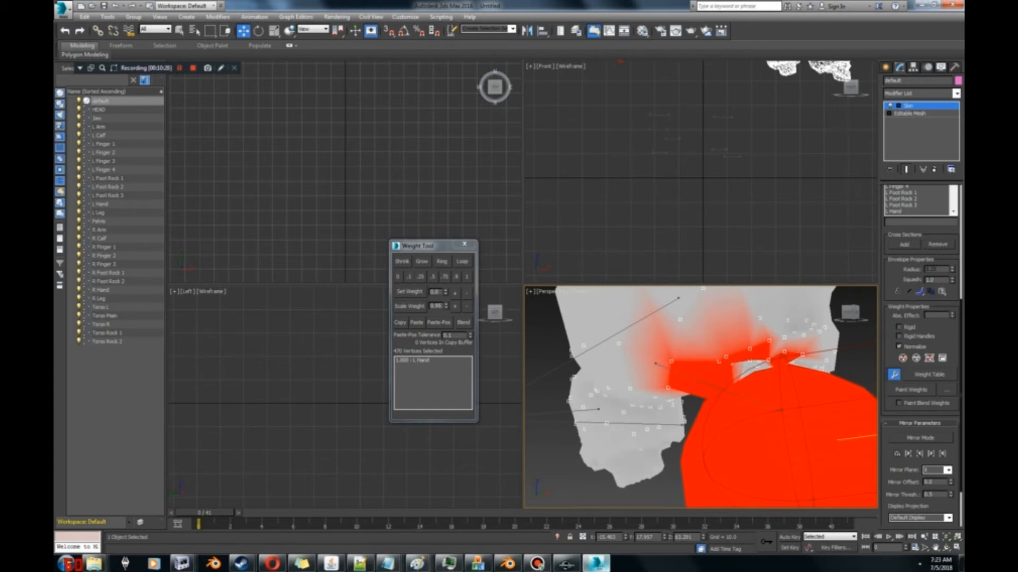
Step: Turn off Normalize for the selected hand vertices and set their weight for the finger bone to 0
{"action": "left_click", "coordinate": [899, 346]}
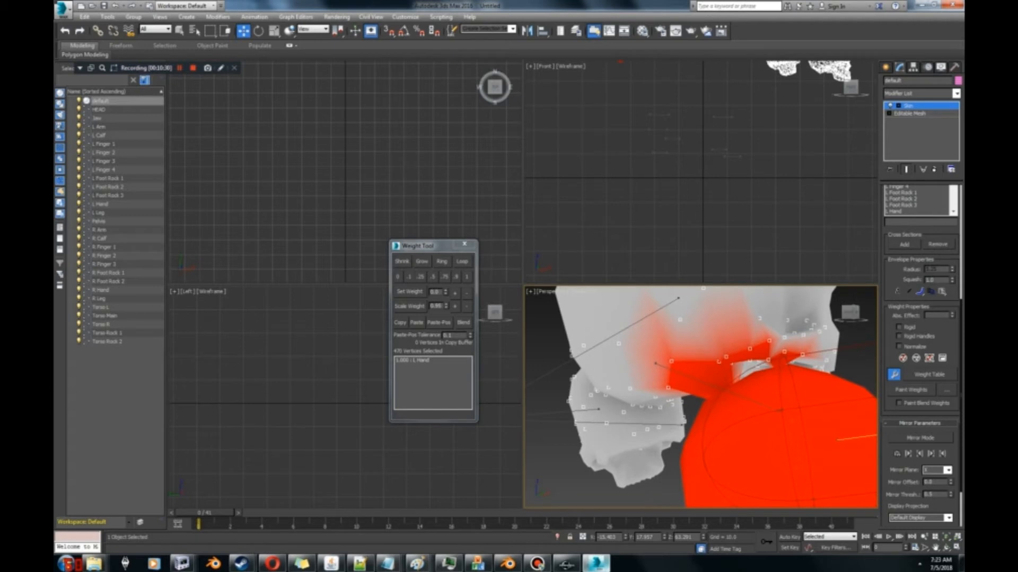
{"action": "middle_click_drag", "start_coordinate": [700, 390], "coordinate": [693, 411]}
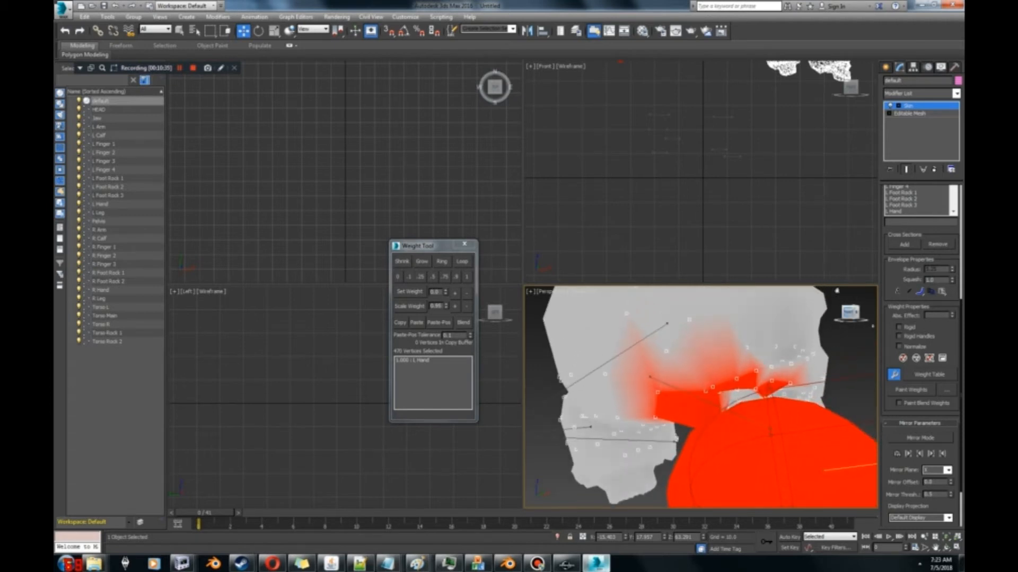
{"action": "left_click_drag", "start_coordinate": [851, 314], "coordinate": [848, 331]}
{"action": "middle_click_drag", "start_coordinate": [721, 411], "coordinate": [752, 354]}
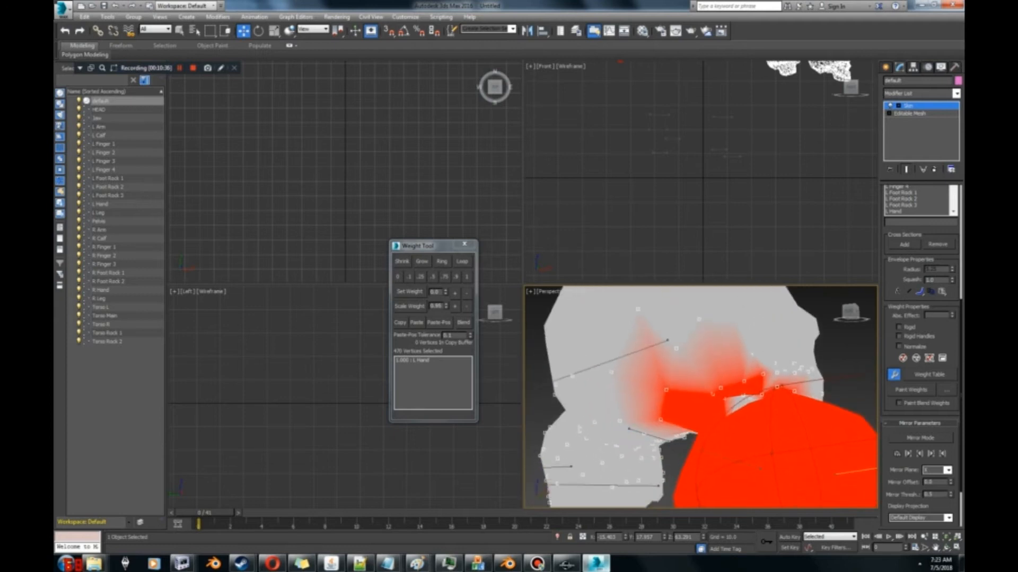
{"action": "left_click", "coordinate": [398, 277]}
Step: Select a single vertex near the remaining weight spill beside the finger skull and check its bone weight
{"action": "left_click_drag", "start_coordinate": [851, 312], "coordinate": [860, 309]}
{"action": "scroll", "coordinate": [701, 397], "scroll_direction": "up", "scroll_amount": 2}
{"action": "left_click", "coordinate": [782, 299]}
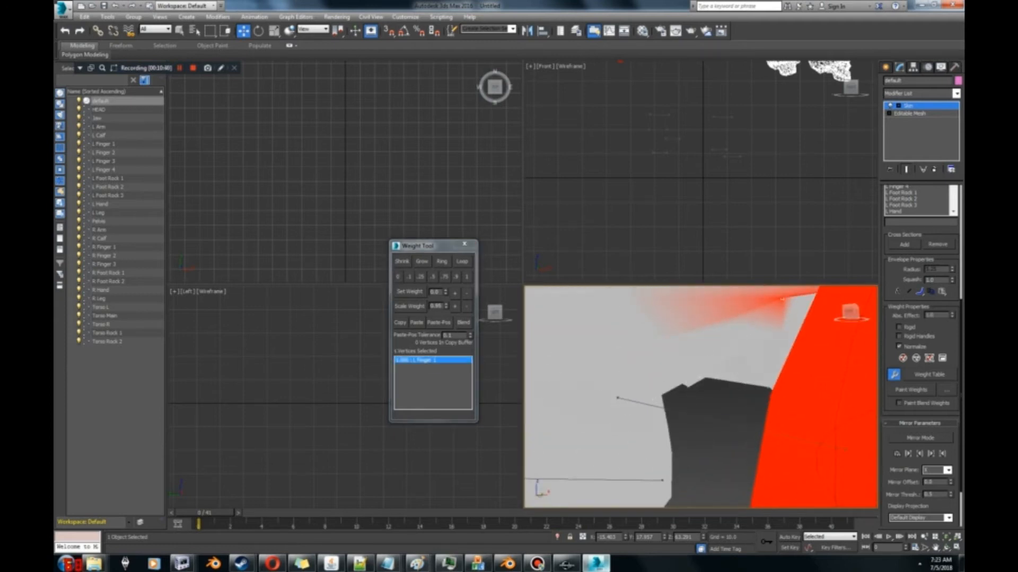
{"action": "middle_click_drag", "start_coordinate": [782, 307], "coordinate": [736, 352]}
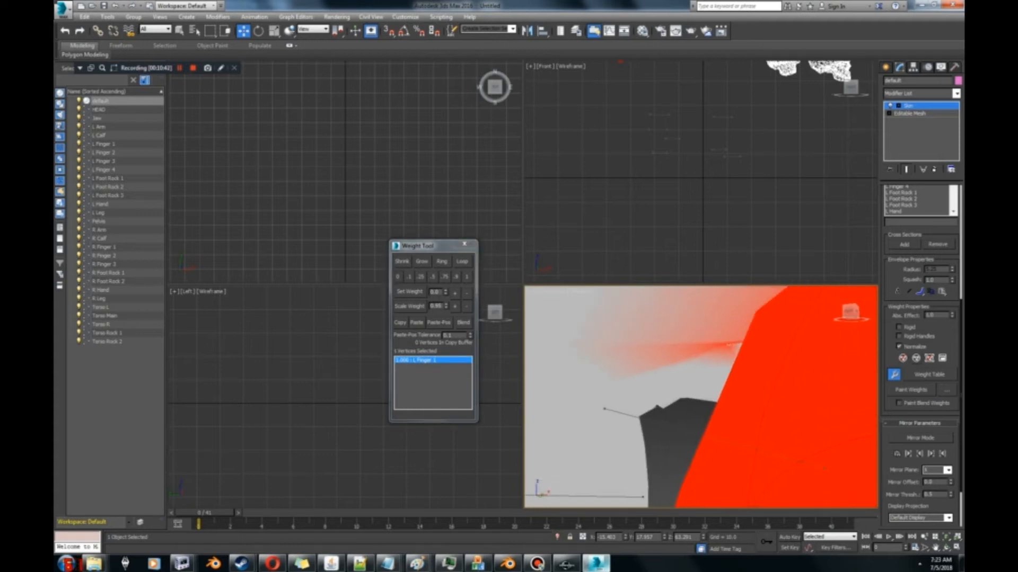
{"action": "scroll", "coordinate": [742, 350], "scroll_direction": "down", "scroll_amount": 5}
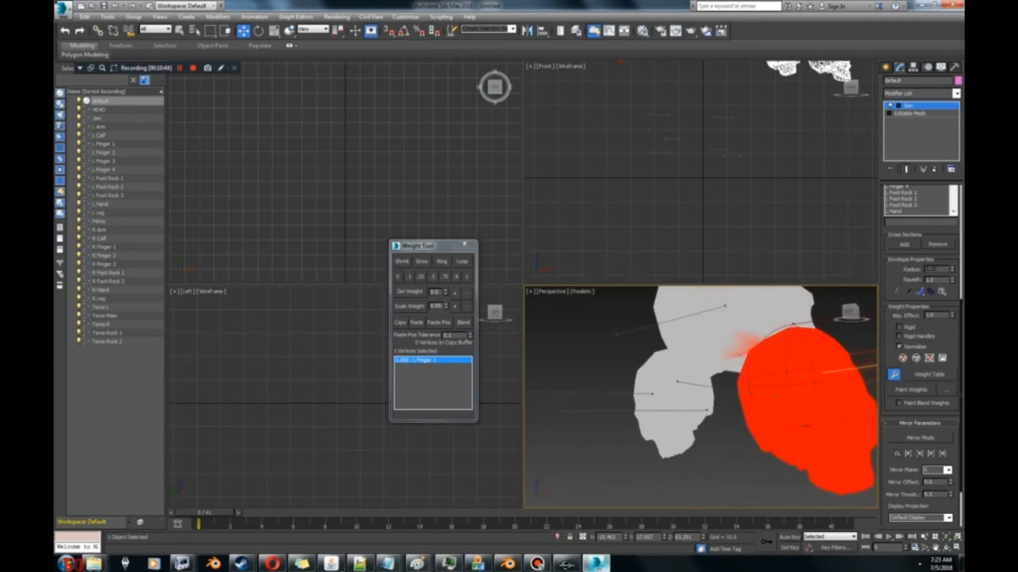
Step: Select the vertices where the finger skull meets the large left-hand skull and set their L Finger 1 weight to 1
{"action": "left_click_drag", "start_coordinate": [851, 312], "coordinate": [845, 324]}
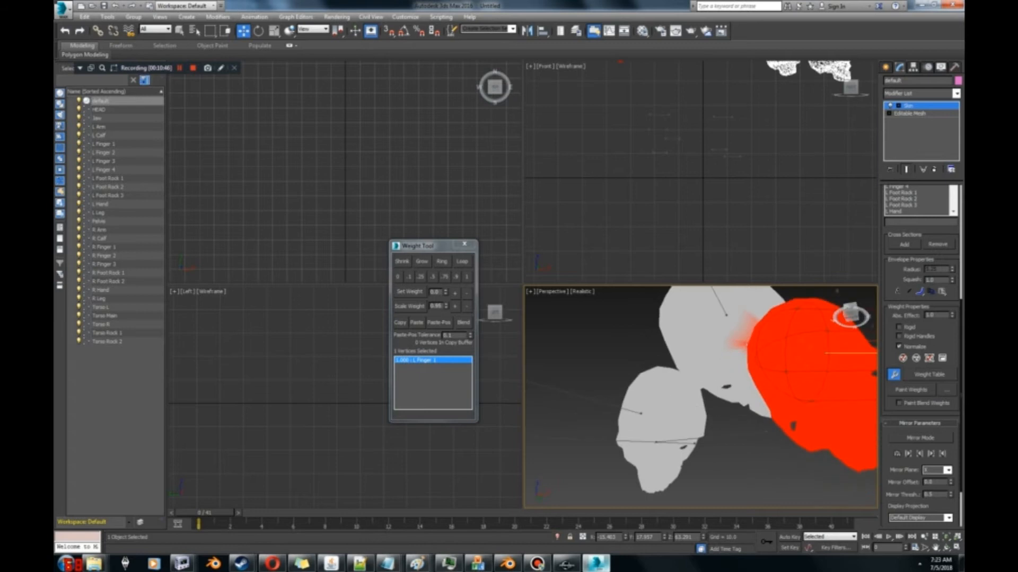
{"action": "scroll", "coordinate": [769, 366], "scroll_direction": "up", "scroll_amount": 5}
{"action": "middle_click_drag", "start_coordinate": [769, 366], "coordinate": [778, 369]}
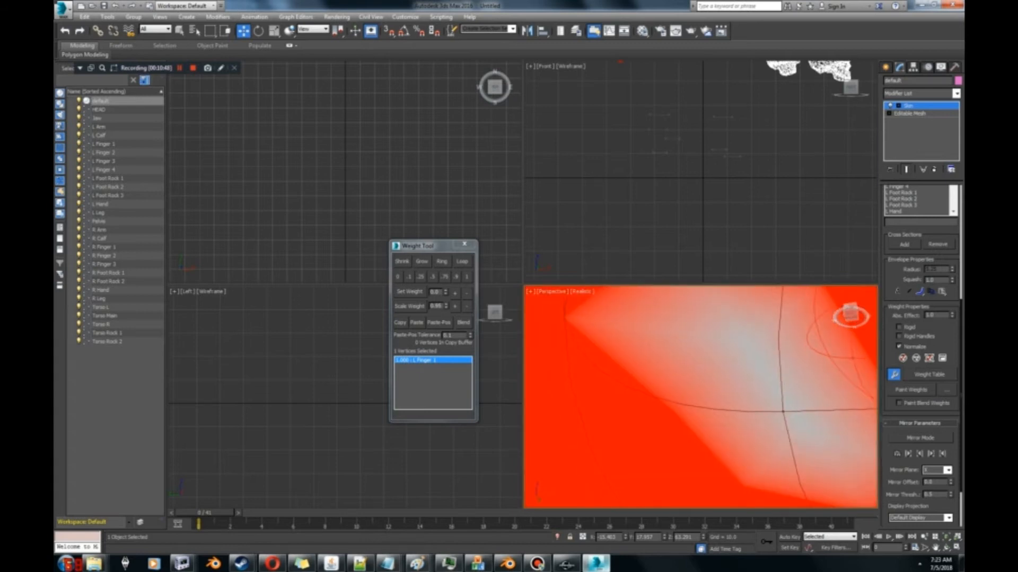
{"action": "scroll", "coordinate": [700, 397], "scroll_direction": "down", "scroll_amount": 5}
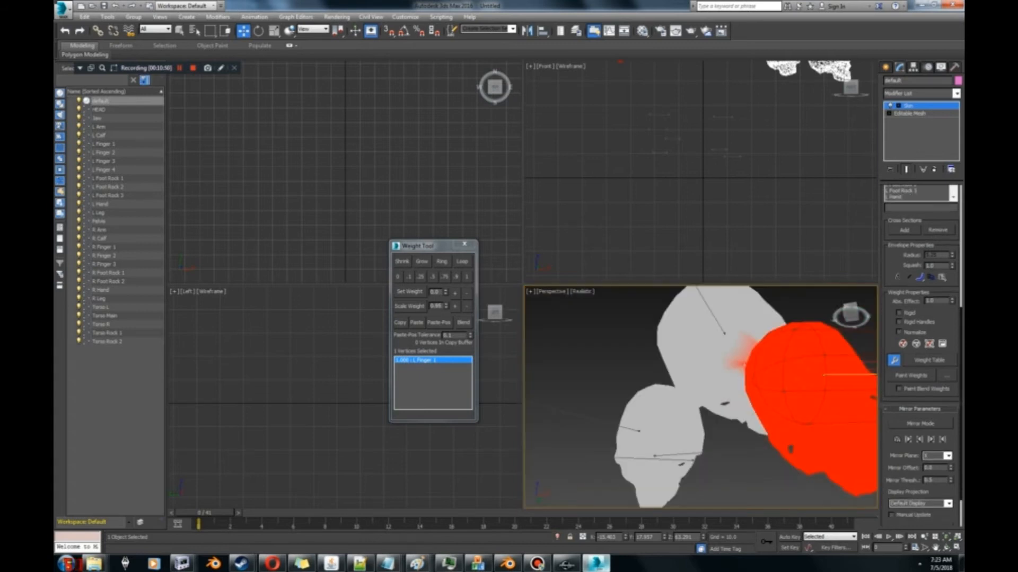
{"action": "scroll", "coordinate": [692, 291], "scroll_direction": "up", "scroll_amount": 6}
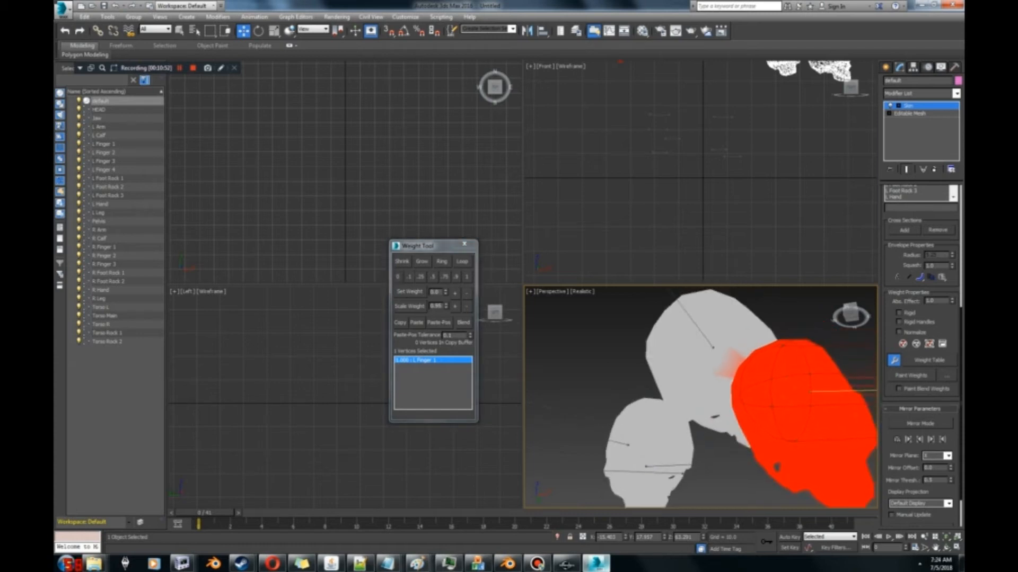
{"action": "middle_click_drag", "start_coordinate": [778, 416], "coordinate": [778, 470]}
{"action": "left_click_drag", "start_coordinate": [841, 440], "coordinate": [841, 440]}
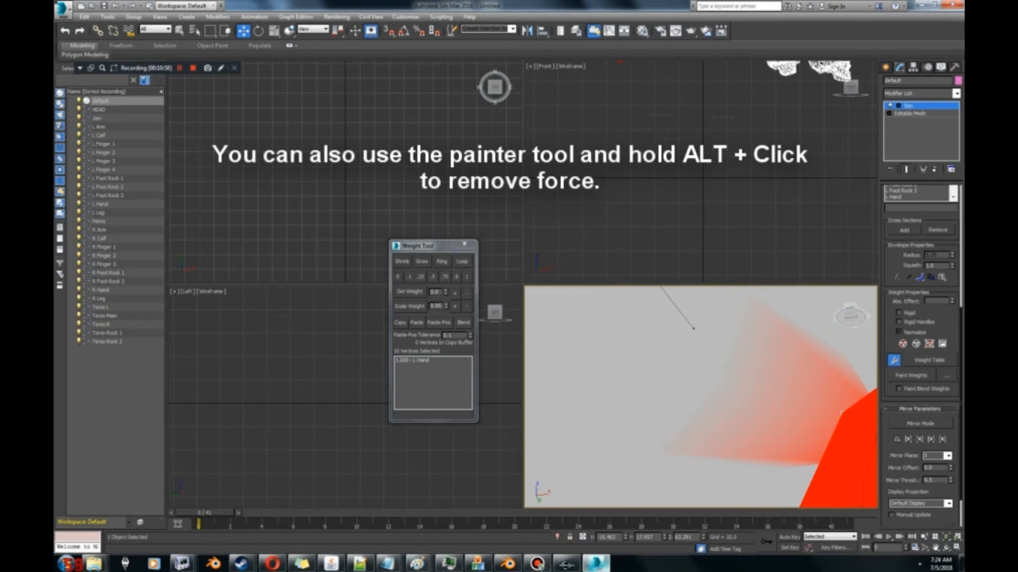
{"action": "left_click", "coordinate": [397, 276]}
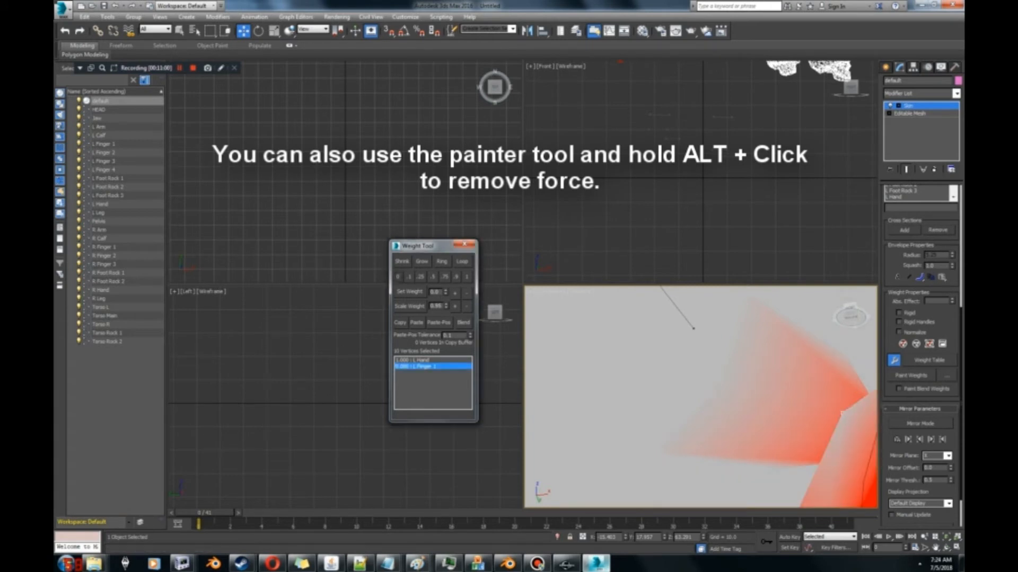
{"action": "left_click", "coordinate": [467, 277]}
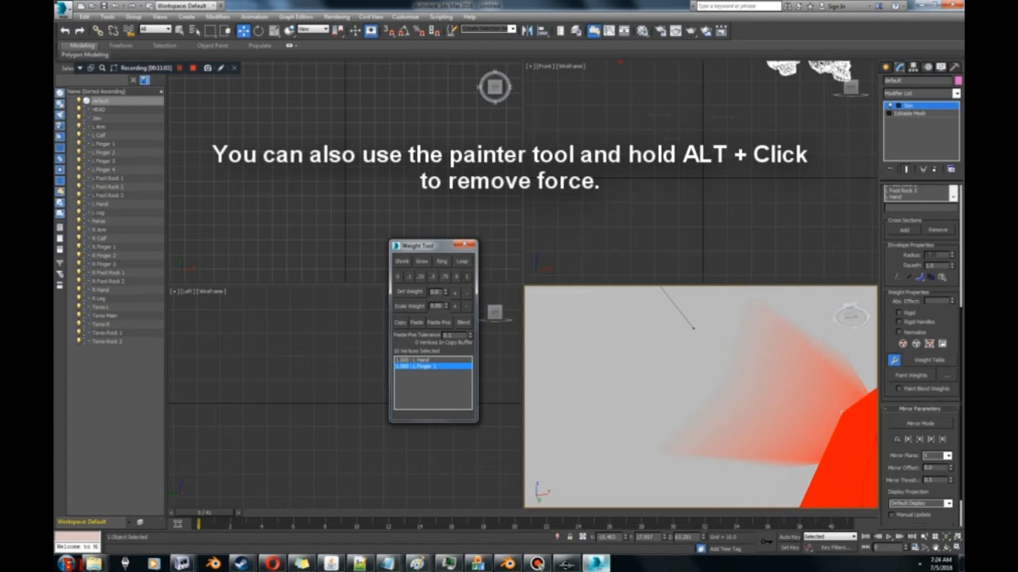
Step: Check the bone weights of individual vertices around the remaining L Finger 1 spill at the skull junction
{"action": "left_click", "coordinate": [850, 375]}
{"action": "left_click_drag", "start_coordinate": [794, 340], "coordinate": [858, 363]}
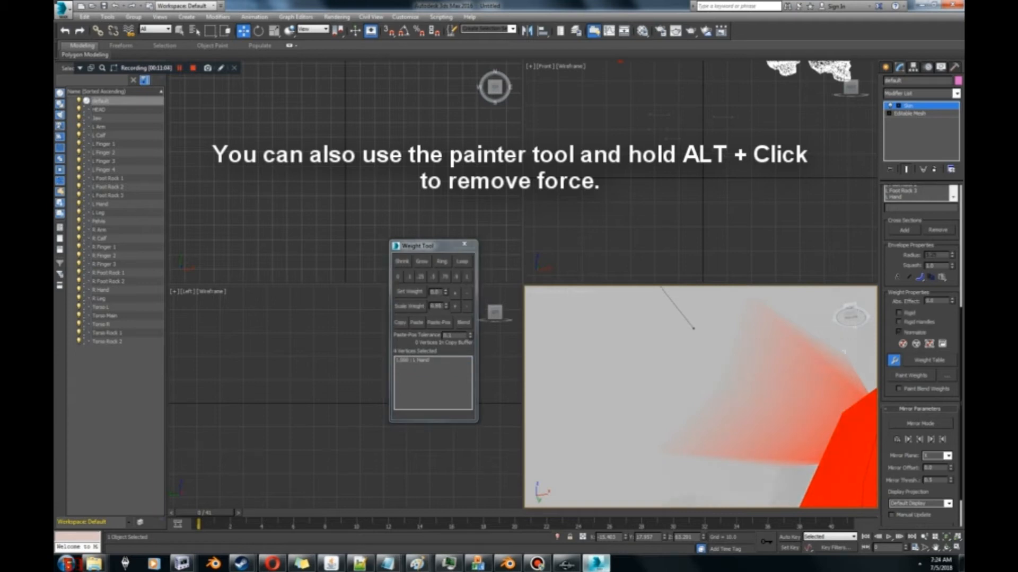
{"action": "middle_click_drag", "start_coordinate": [753, 392], "coordinate": [646, 402], "text": "alt"}
{"action": "left_click", "coordinate": [659, 333]}
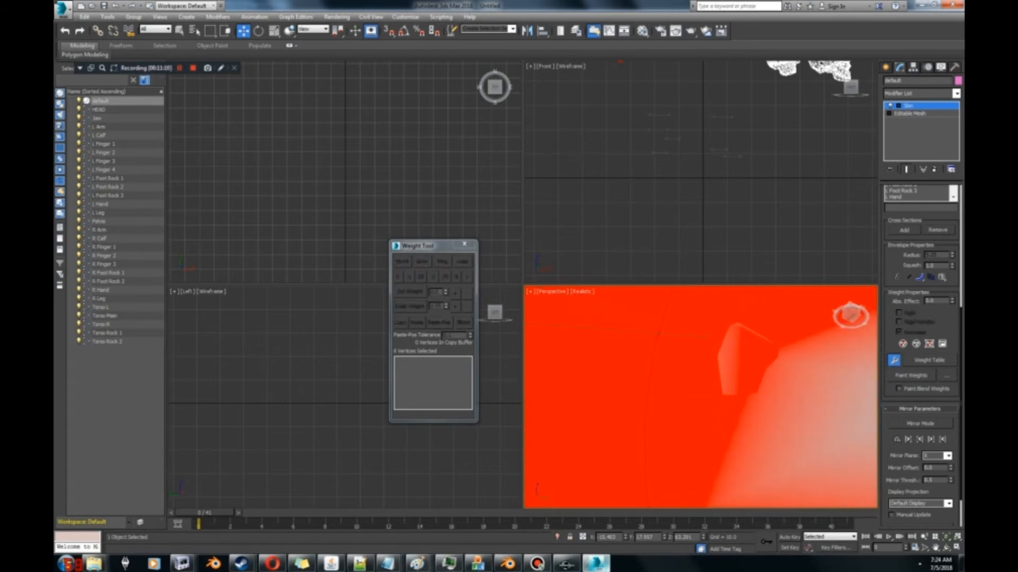
{"action": "left_click", "coordinate": [737, 395]}
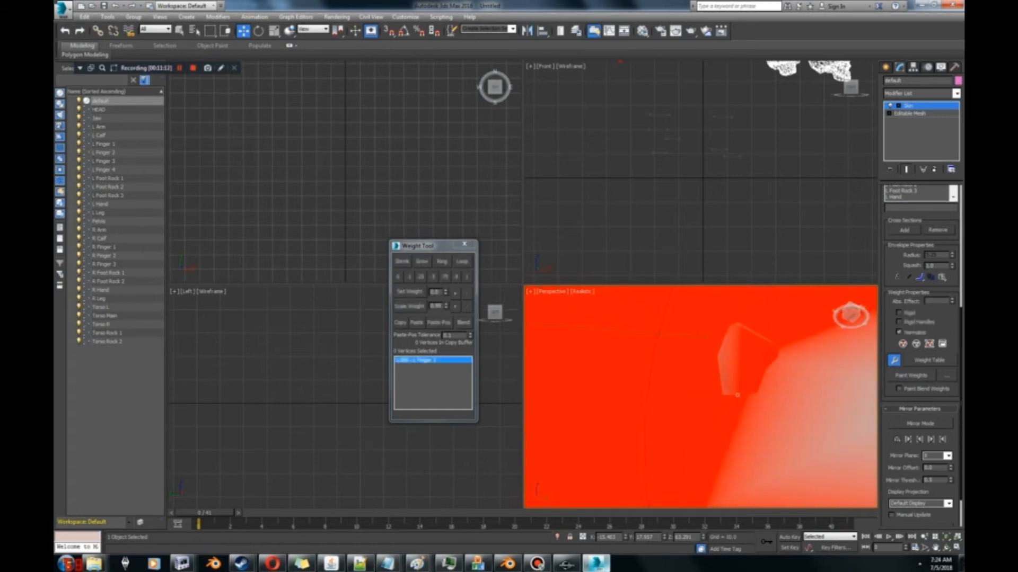
{"action": "left_click_drag", "start_coordinate": [850, 315], "coordinate": [837, 319]}
{"action": "left_click", "coordinate": [684, 368]}
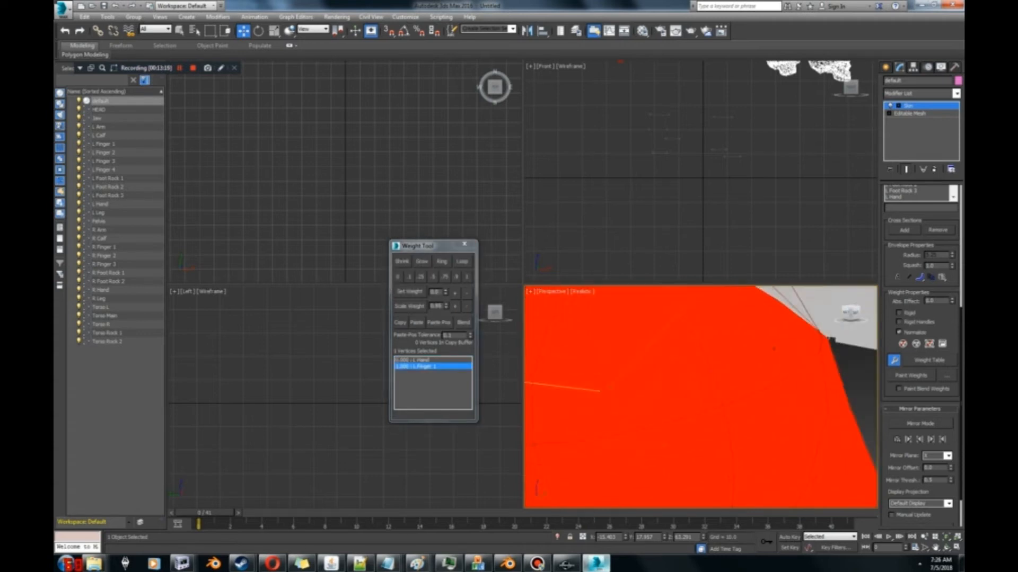
Step: Examine the left hand and surrounding mesh from several angles for stray L Finger 1 influence
{"action": "middle_click_drag", "start_coordinate": [773, 348], "coordinate": [689, 386], "text": "alt"}
{"action": "scroll", "coordinate": [689, 386], "scroll_direction": "down", "scroll_amount": 5}
{"action": "scroll", "coordinate": [737, 323], "scroll_direction": "up", "scroll_amount": 3}
{"action": "middle_click_drag", "start_coordinate": [737, 324], "coordinate": [528, 496]}
{"action": "middle_click_drag", "start_coordinate": [689, 403], "coordinate": [642, 344], "text": "alt"}
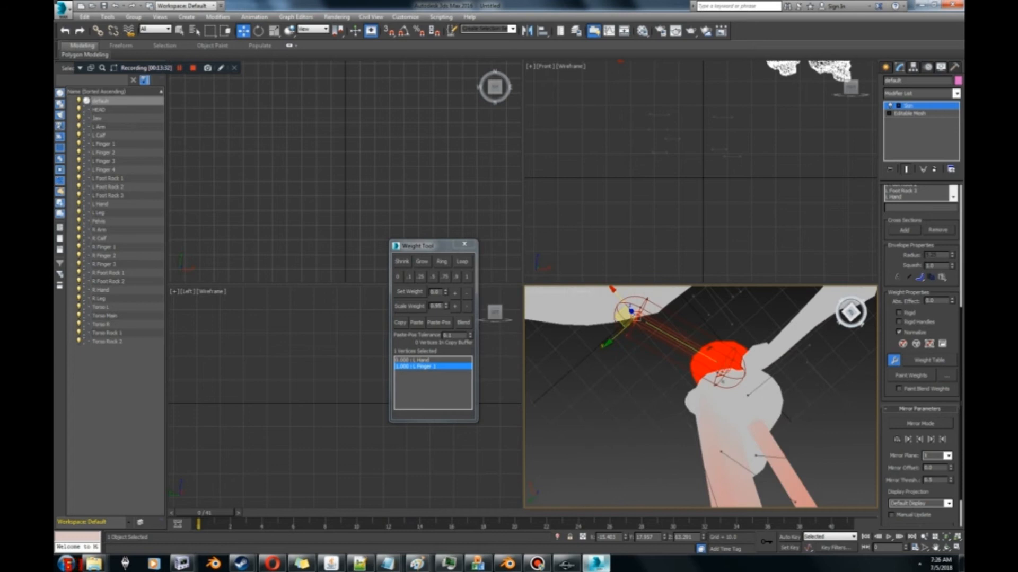
{"action": "middle_click_drag", "start_coordinate": [722, 382], "coordinate": [683, 392], "text": "alt"}
{"action": "scroll", "coordinate": [683, 394], "scroll_direction": "down", "scroll_amount": 5}
{"action": "middle_click_drag", "start_coordinate": [745, 338], "coordinate": [733, 363]}
{"action": "scroll", "coordinate": [734, 363], "scroll_direction": "up", "scroll_amount": 3}
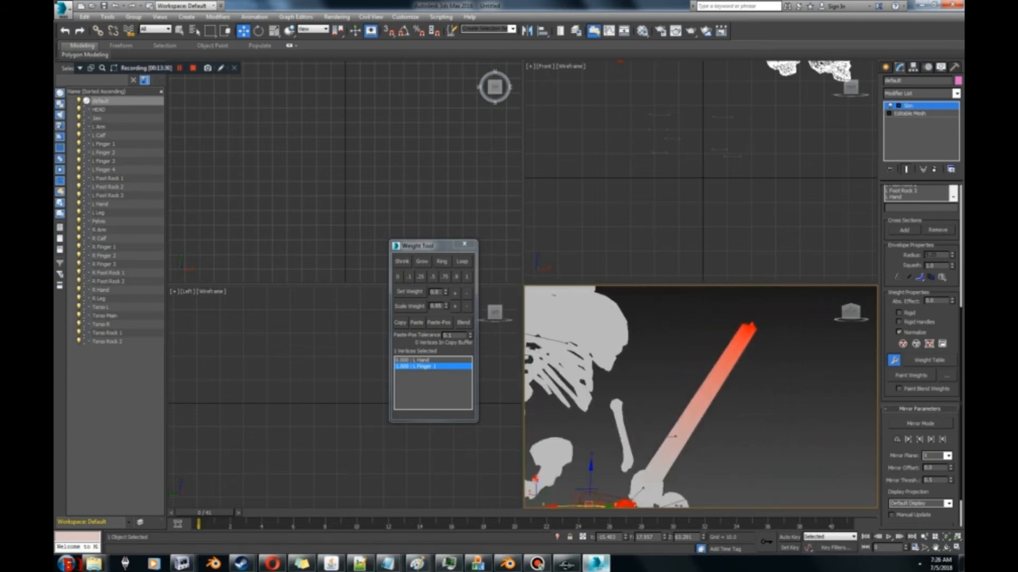
Step: Select the vertices at the tip of the stretched spike rising from the hand skull and set their L Finger 1 weight to 0
{"action": "left_click", "coordinate": [781, 347]}
{"action": "left_click_drag", "start_coordinate": [781, 347], "coordinate": [734, 314]}
{"action": "middle_click_drag", "start_coordinate": [735, 339], "coordinate": [746, 305]}
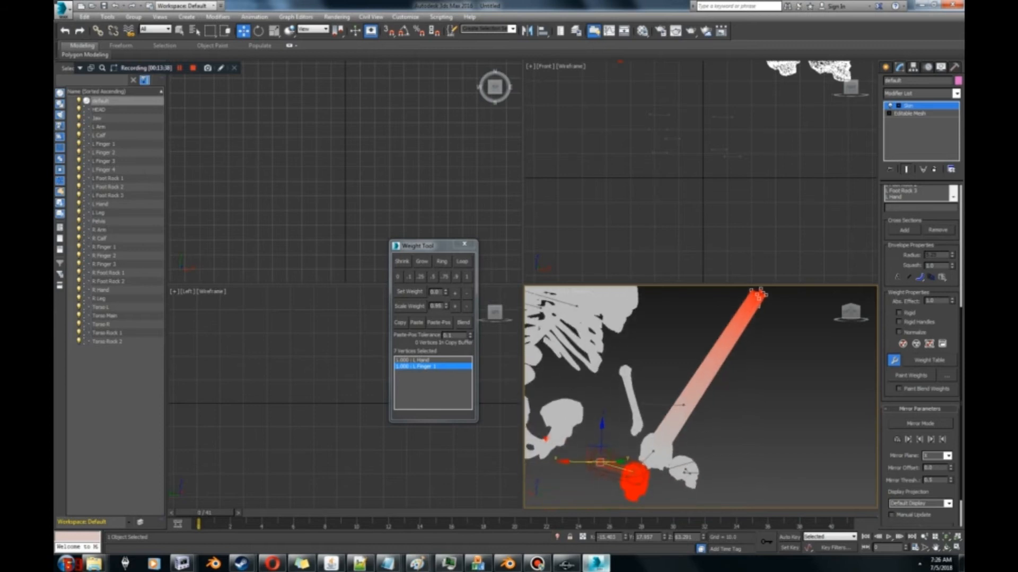
{"action": "left_click", "coordinate": [398, 276]}
{"action": "left_click_drag", "start_coordinate": [757, 364], "coordinate": [701, 313]}
{"action": "left_click", "coordinate": [397, 276]}
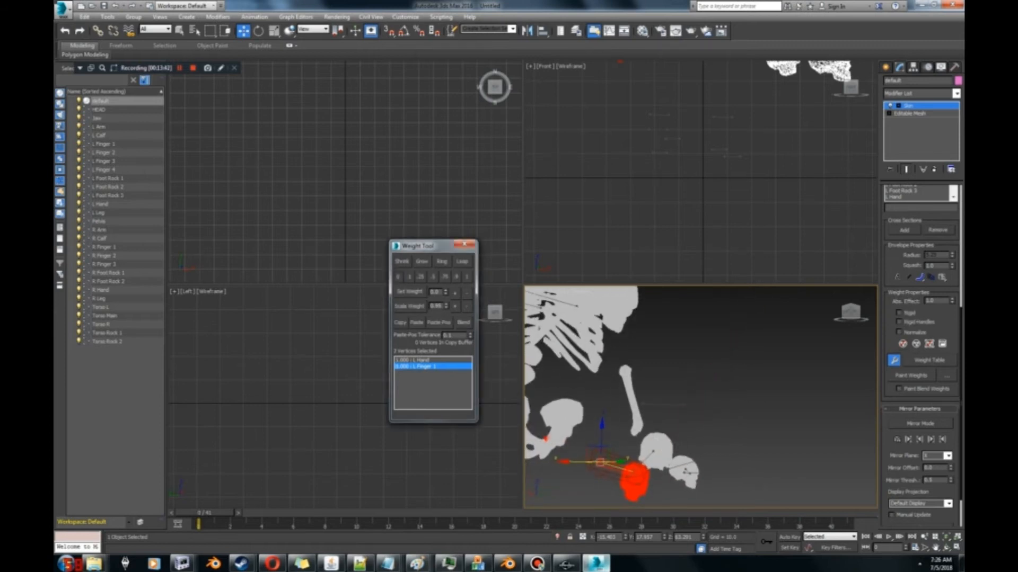
Step: Switch the envelope selection to the L Finger 4 bone with the Weight Tool open for it
{"action": "scroll", "coordinate": [636, 467], "scroll_direction": "up", "scroll_amount": 8}
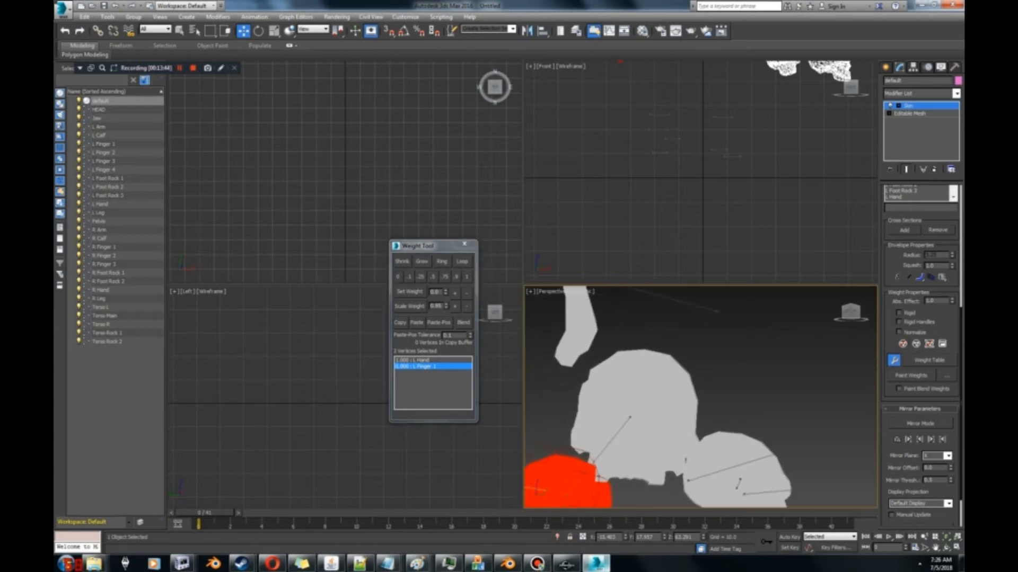
{"action": "middle_click_drag", "start_coordinate": [636, 450], "coordinate": [653, 442]}
{"action": "left_click_drag", "start_coordinate": [851, 312], "coordinate": [800, 310]}
{"action": "scroll", "coordinate": [742, 387], "scroll_direction": "down", "scroll_amount": 4}
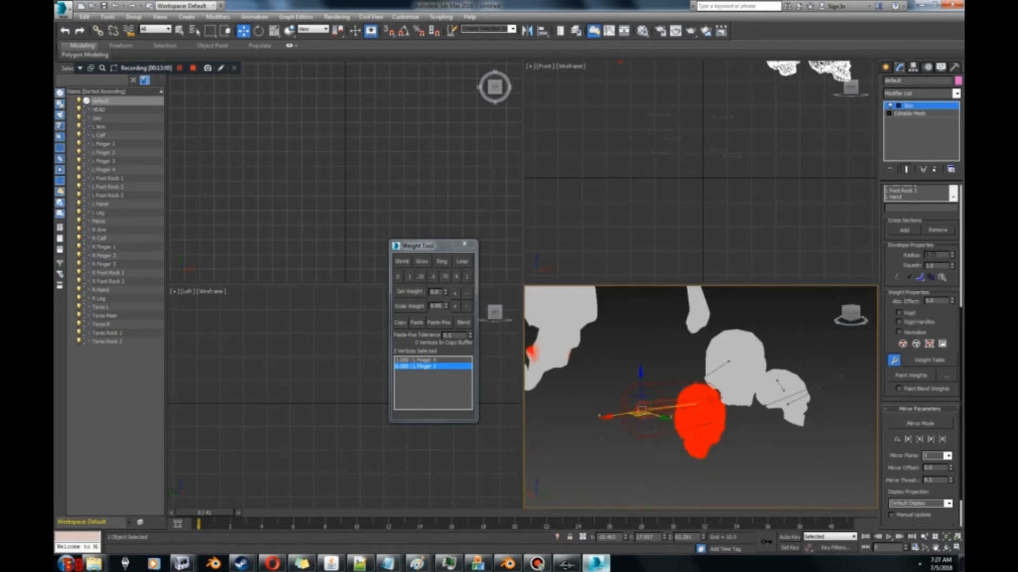
{"action": "left_click", "coordinate": [464, 244]}
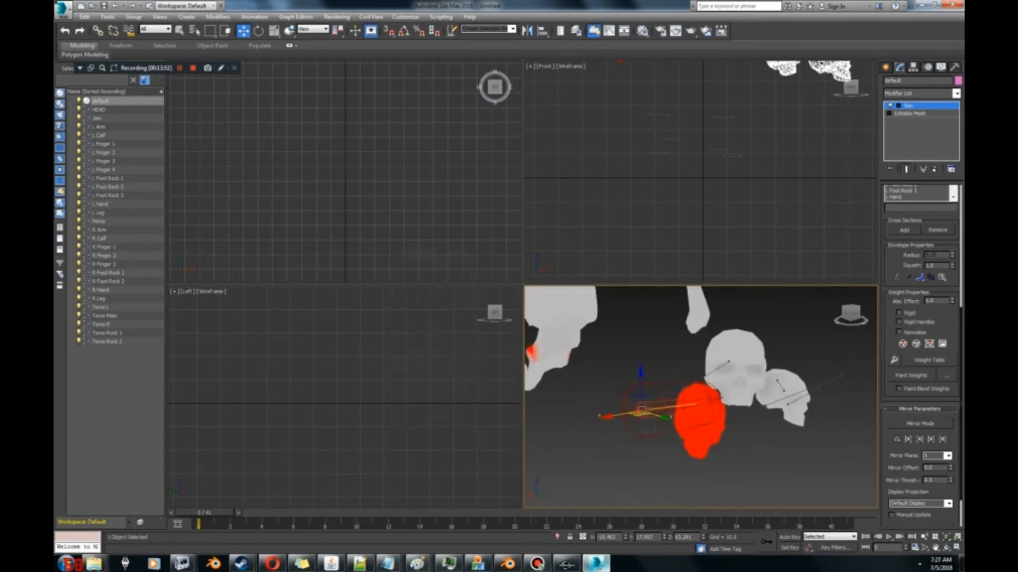
{"action": "left_click", "coordinate": [781, 388]}
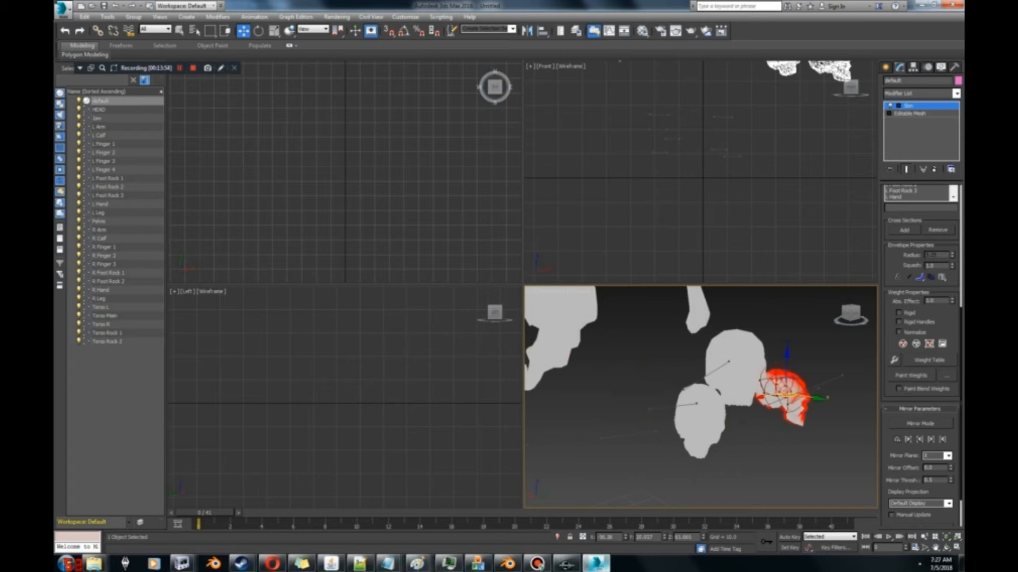
{"action": "left_click", "coordinate": [894, 360]}
{"action": "scroll", "coordinate": [779, 392], "scroll_direction": "up", "scroll_amount": 3}
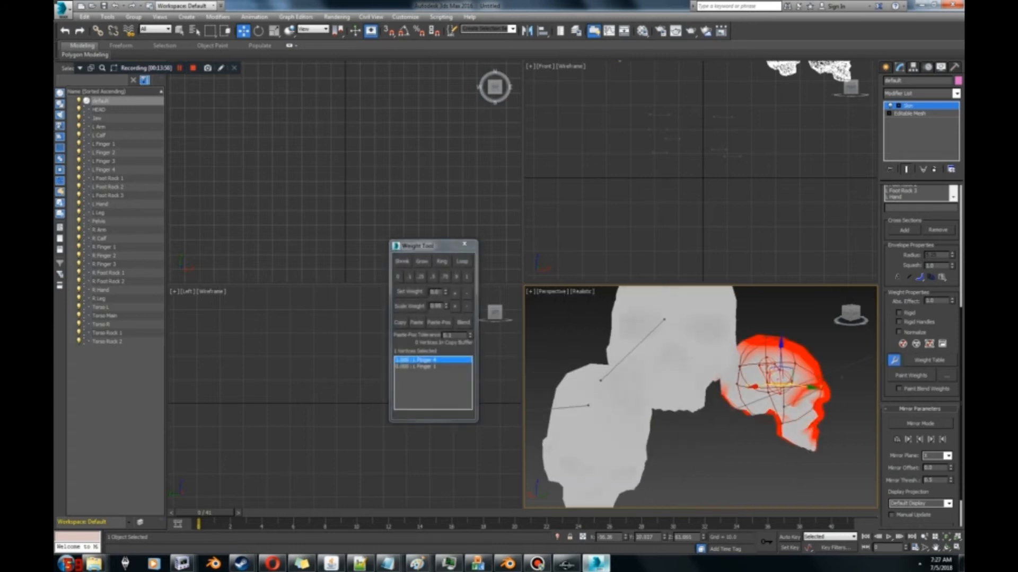
Step: Select the L Finger 2 bone and set its weight to 0 on the vertices around the large hand skull's lower part, with Normalize off
{"action": "left_click", "coordinate": [730, 413]}
{"action": "middle_click_drag", "start_coordinate": [731, 413], "coordinate": [652, 382], "text": "alt"}
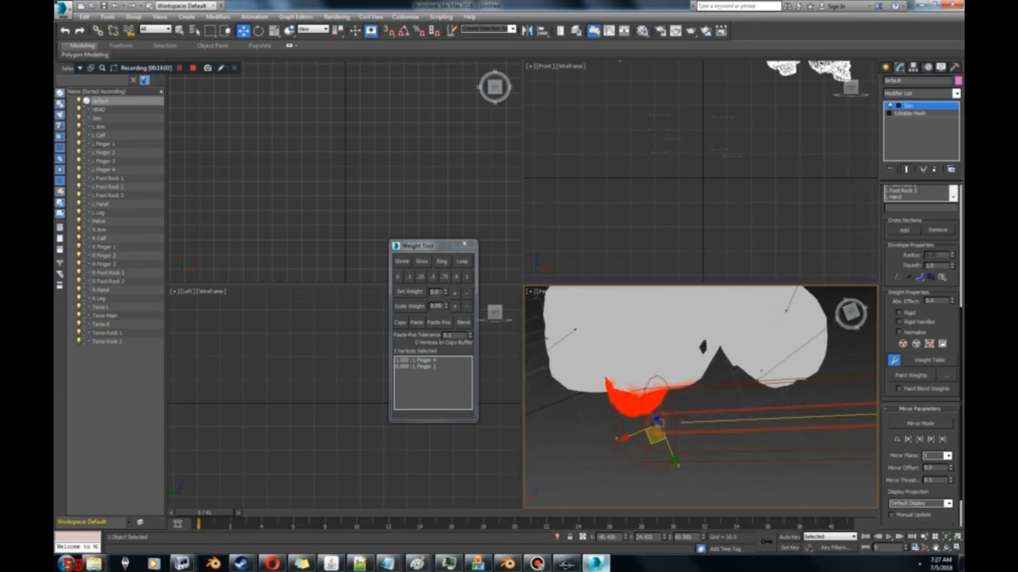
{"action": "left_click_drag", "start_coordinate": [851, 312], "coordinate": [861, 294]}
{"action": "middle_click_drag", "start_coordinate": [763, 345], "coordinate": [764, 406]}
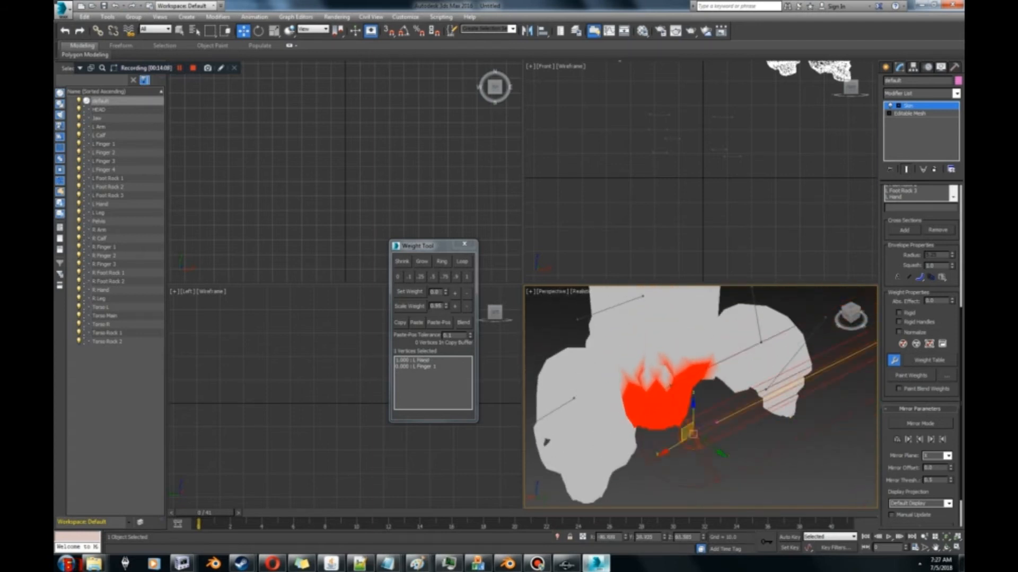
{"action": "scroll", "coordinate": [682, 424], "scroll_direction": "down", "scroll_amount": 3}
{"action": "left_click_drag", "start_coordinate": [606, 367], "coordinate": [743, 465]}
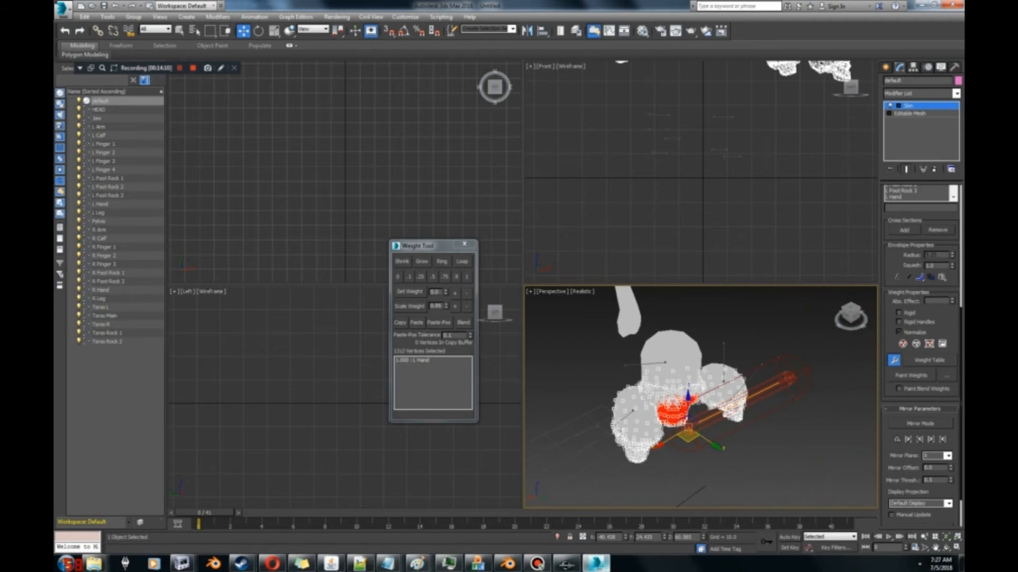
{"action": "left_click", "coordinate": [399, 276]}
{"action": "left_click", "coordinate": [899, 332]}
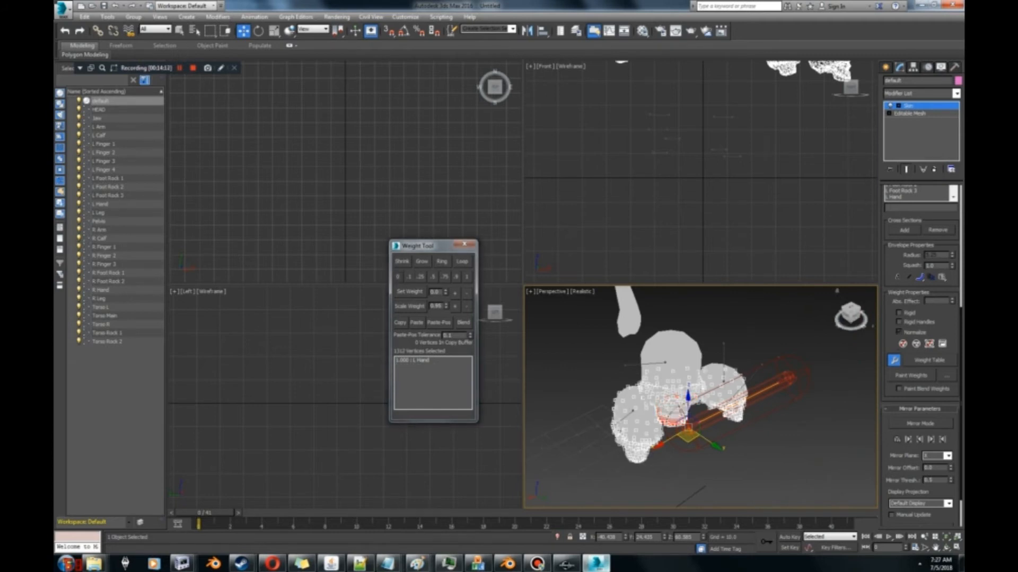
{"action": "left_click", "coordinate": [399, 276]}
Step: Select the L Finger 4 bone again and set its weight to 0 on the large hand skull's vertices beside the finger skull
{"action": "left_click_drag", "start_coordinate": [849, 313], "coordinate": [811, 311]}
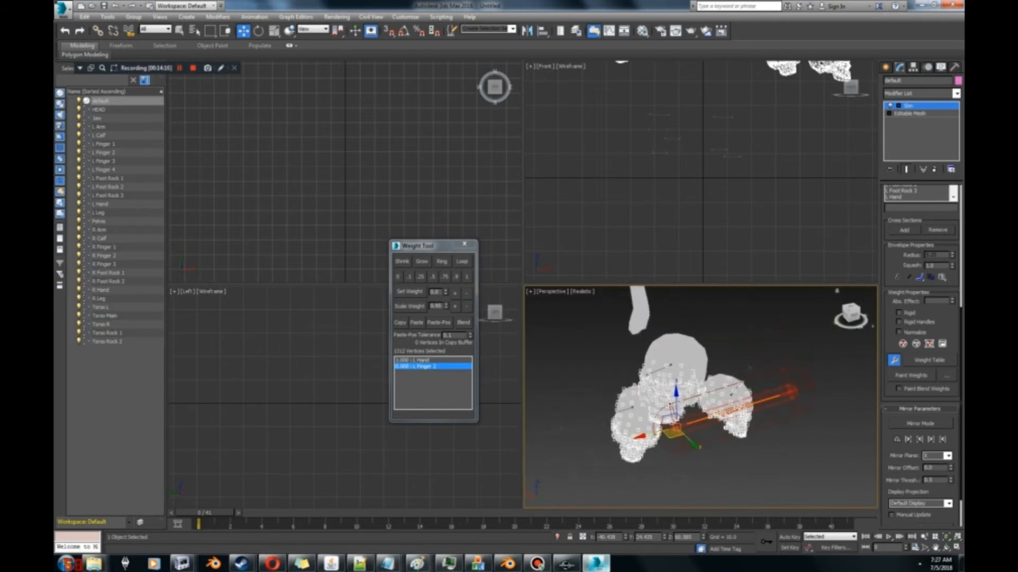
{"action": "left_click", "coordinate": [750, 368]}
{"action": "left_click", "coordinate": [750, 368]}
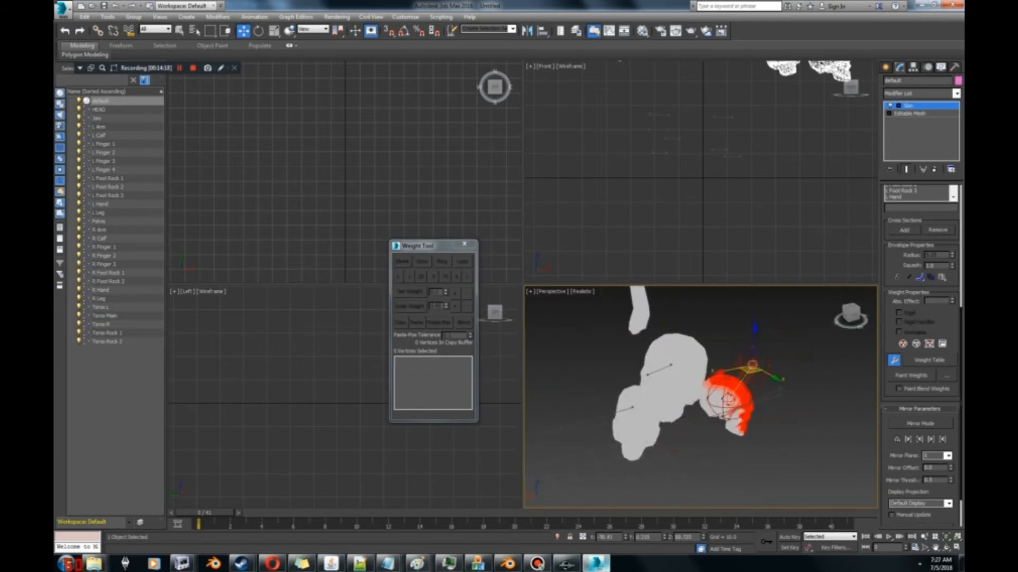
{"action": "scroll", "coordinate": [742, 377], "scroll_direction": "up", "scroll_amount": 5}
{"action": "middle_click_drag", "start_coordinate": [742, 376], "coordinate": [848, 345]}
{"action": "mouse_move", "coordinate": [853, 315]}
{"action": "left_mouse_down"}
{"action": "mouse_move", "coordinate": [869, 331]}
{"action": "mouse_move", "coordinate": [854, 319]}
{"action": "left_mouse_up"}
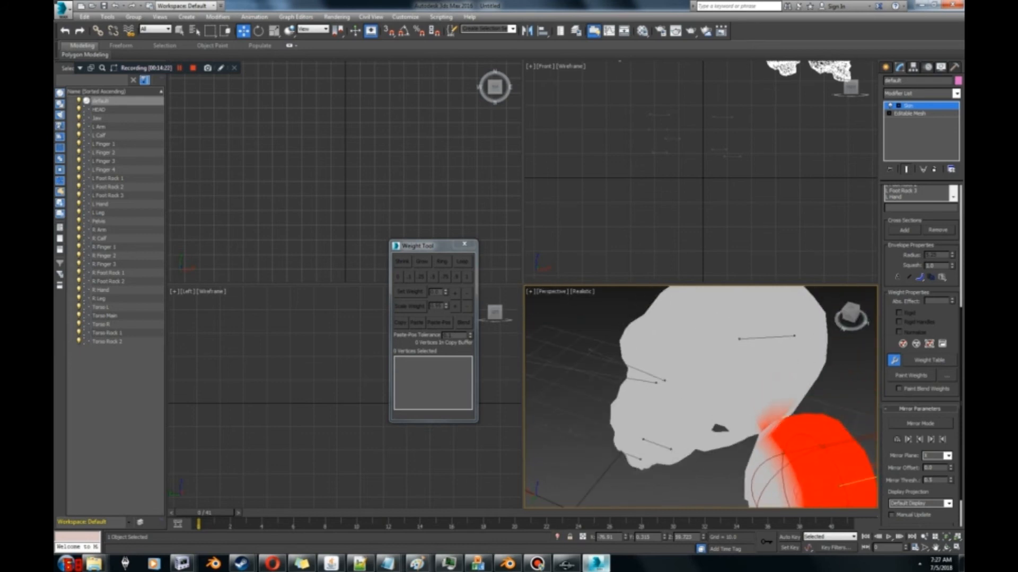
{"action": "left_click_drag", "start_coordinate": [757, 411], "coordinate": [706, 441]}
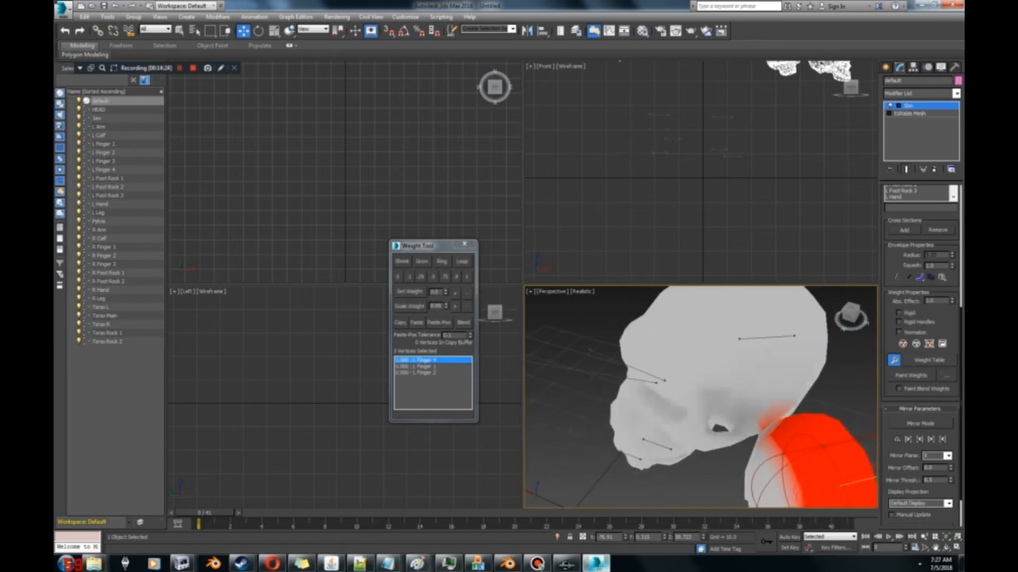
{"action": "left_click", "coordinate": [397, 277]}
Step: Select the neighbouring finger bone running through the same finger skull to show its influence on the mesh
{"action": "middle_click_drag", "start_coordinate": [742, 419], "coordinate": [705, 332]}
{"action": "left_click_drag", "start_coordinate": [851, 315], "coordinate": [827, 313]}
{"action": "middle_click_drag", "start_coordinate": [662, 381], "coordinate": [785, 381]}
{"action": "scroll", "coordinate": [784, 381], "scroll_direction": "down", "scroll_amount": 3}
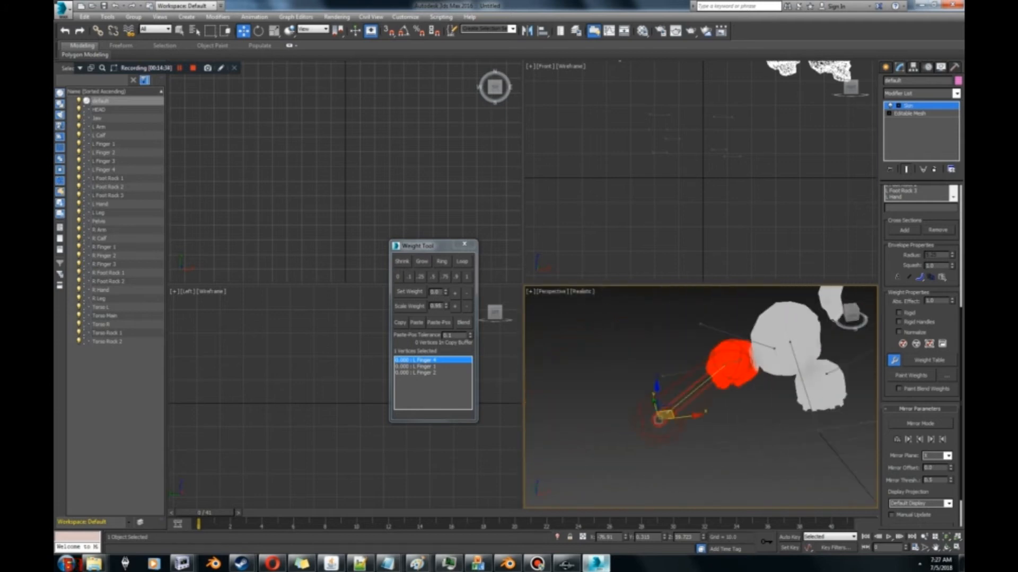
{"action": "scroll", "coordinate": [769, 371], "scroll_direction": "up", "scroll_amount": 3}
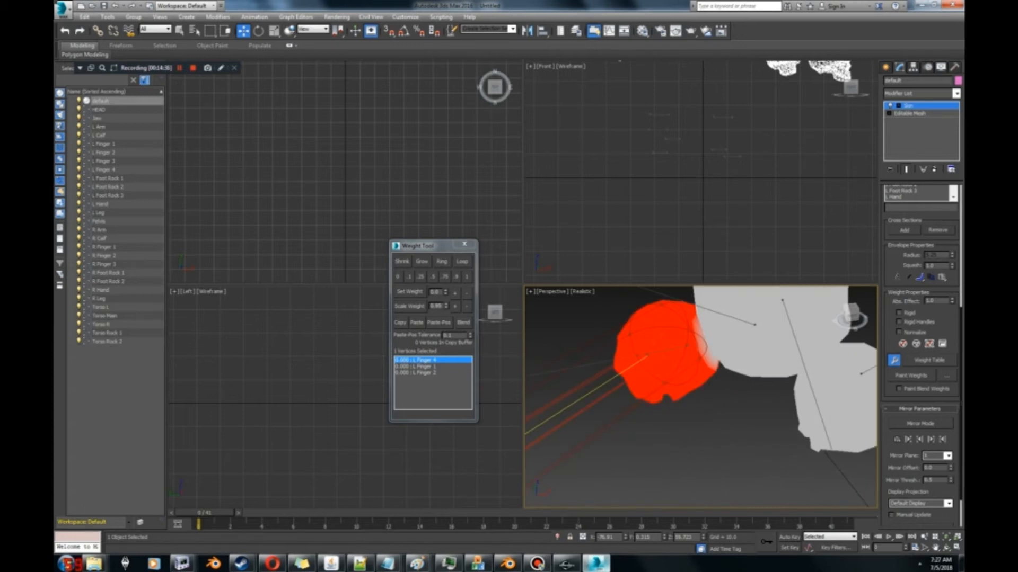
{"action": "left_click", "coordinate": [536, 380]}
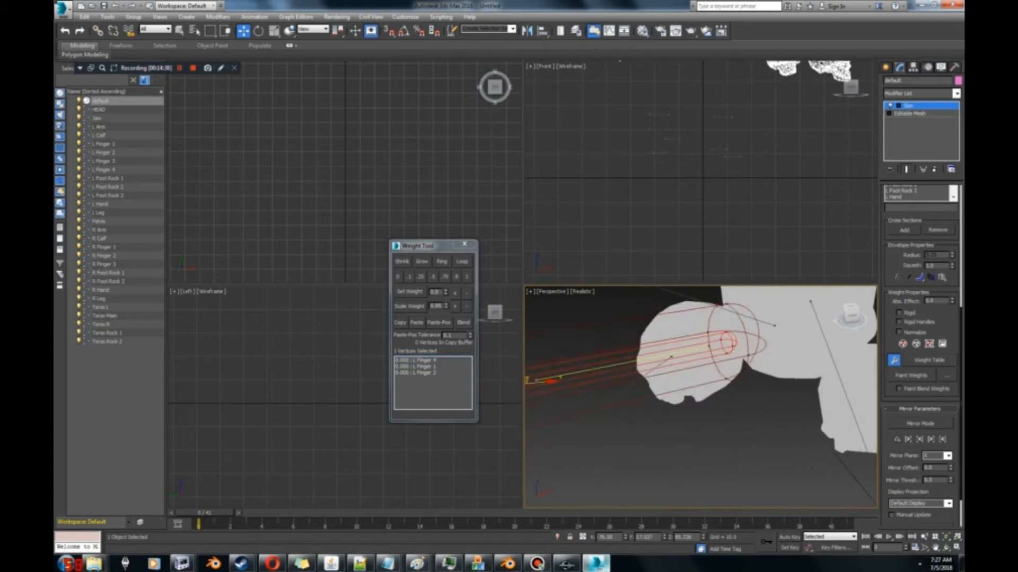
Step: Select the vertices around this bone's weight spill on the finger skull to check their bone weights
{"action": "mouse_move", "coordinate": [850, 314]}
{"action": "left_mouse_down"}
{"action": "mouse_move", "coordinate": [855, 265]}
{"action": "mouse_move", "coordinate": [849, 297]}
{"action": "mouse_move", "coordinate": [819, 318]}
{"action": "mouse_move", "coordinate": [851, 324]}
{"action": "mouse_move", "coordinate": [834, 290]}
{"action": "mouse_move", "coordinate": [853, 286]}
{"action": "mouse_move", "coordinate": [843, 305]}
{"action": "mouse_move", "coordinate": [858, 330]}
{"action": "mouse_move", "coordinate": [850, 314]}
{"action": "left_mouse_up"}
{"action": "scroll", "coordinate": [716, 371], "scroll_direction": "down", "scroll_amount": 3}
{"action": "scroll", "coordinate": [715, 371], "scroll_direction": "up", "scroll_amount": 3}
{"action": "middle_click_drag", "start_coordinate": [726, 464], "coordinate": [727, 483]}
{"action": "left_click_drag", "start_coordinate": [727, 483], "coordinate": [753, 470]}
{"action": "left_click_drag", "start_coordinate": [629, 344], "coordinate": [630, 344]}
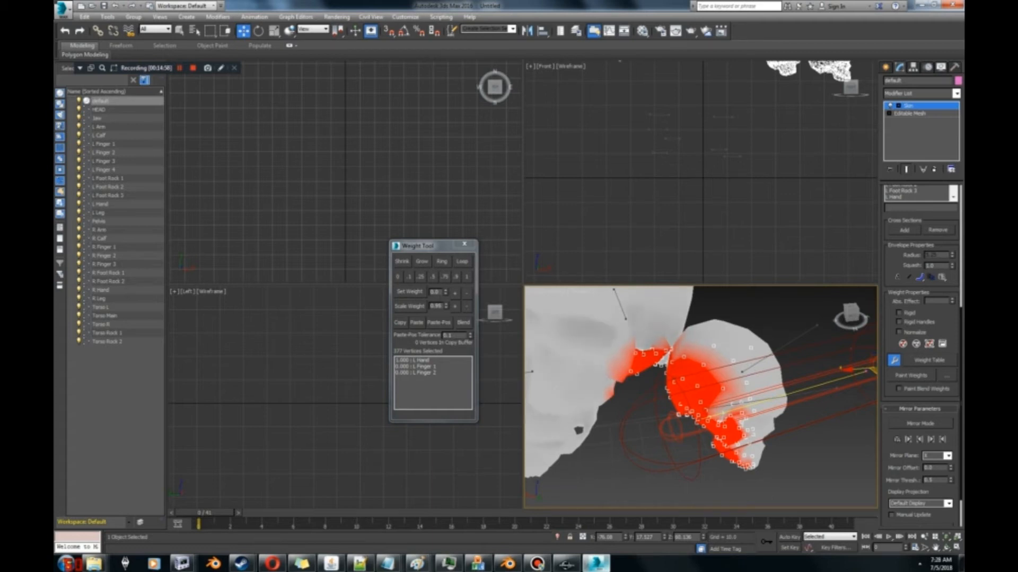
Step: Inspect the spill between the two skulls, clear the vertex selection, and switch back to the L Finger 4 bone
{"action": "left_click_drag", "start_coordinate": [851, 315], "coordinate": [848, 305]}
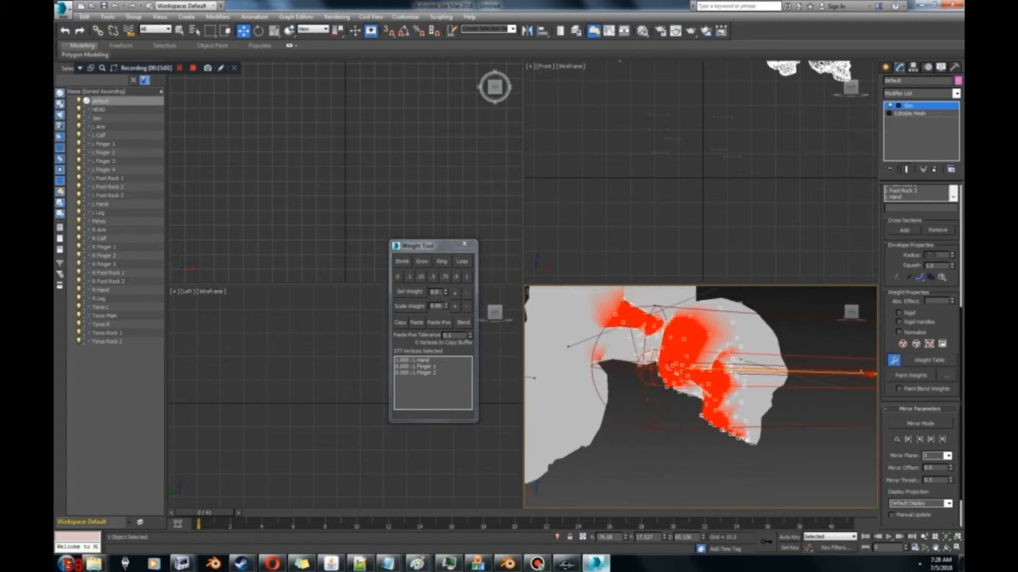
{"action": "mouse_move", "coordinate": [700, 392]}
{"action": "middle_mouse_down"}
{"action": "mouse_move", "coordinate": [707, 405]}
{"action": "mouse_move", "coordinate": [726, 383]}
{"action": "mouse_move", "coordinate": [713, 382]}
{"action": "middle_mouse_up"}
{"action": "scroll", "coordinate": [742, 382], "scroll_direction": "down", "scroll_amount": 4}
{"action": "left_click_drag", "start_coordinate": [850, 312], "coordinate": [859, 335]}
{"action": "scroll", "coordinate": [737, 408], "scroll_direction": "up", "scroll_amount": 5}
{"action": "middle_click_drag", "start_coordinate": [737, 419], "coordinate": [619, 365]}
{"action": "left_click", "coordinate": [619, 365]}
{"action": "scroll", "coordinate": [804, 372], "scroll_direction": "down", "scroll_amount": 3}
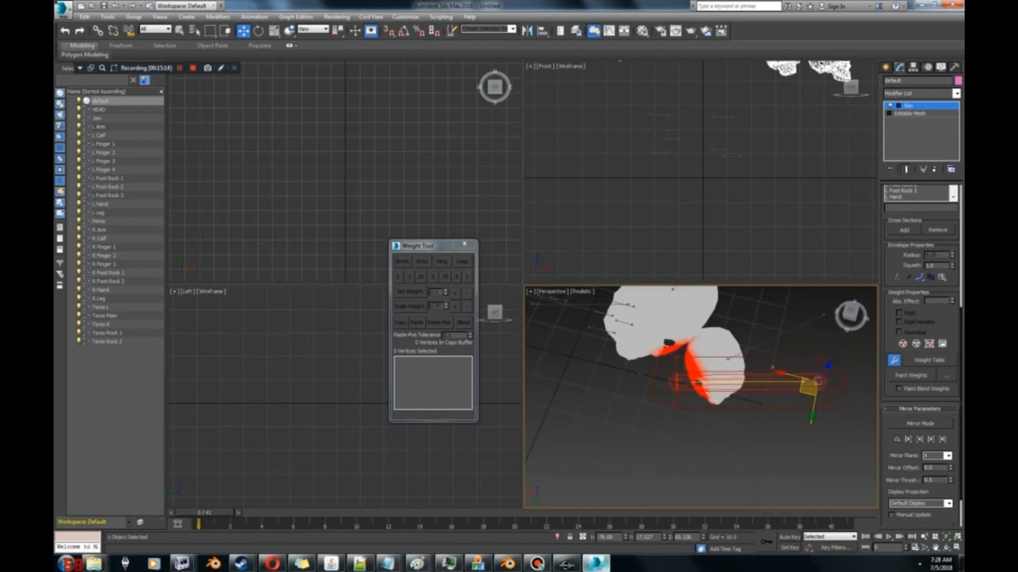
{"action": "left_click", "coordinate": [728, 360]}
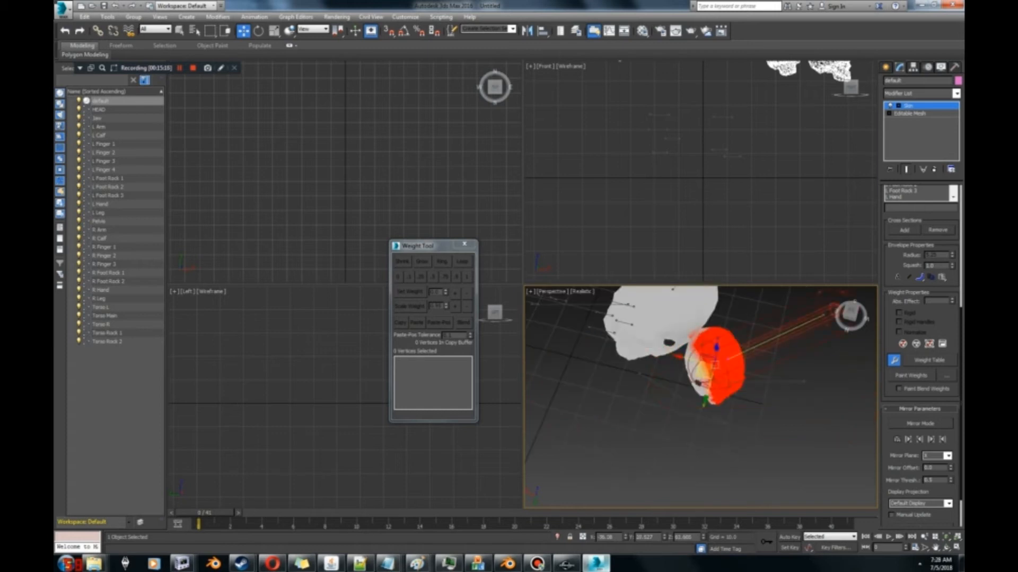
Step: Select the neighbouring finger bone, set its weight to 0 on the vertices where the two skulls meet, and clear the vertex selection
{"action": "left_click", "coordinate": [804, 381]}
{"action": "middle_click_drag", "start_coordinate": [727, 452], "coordinate": [741, 450]}
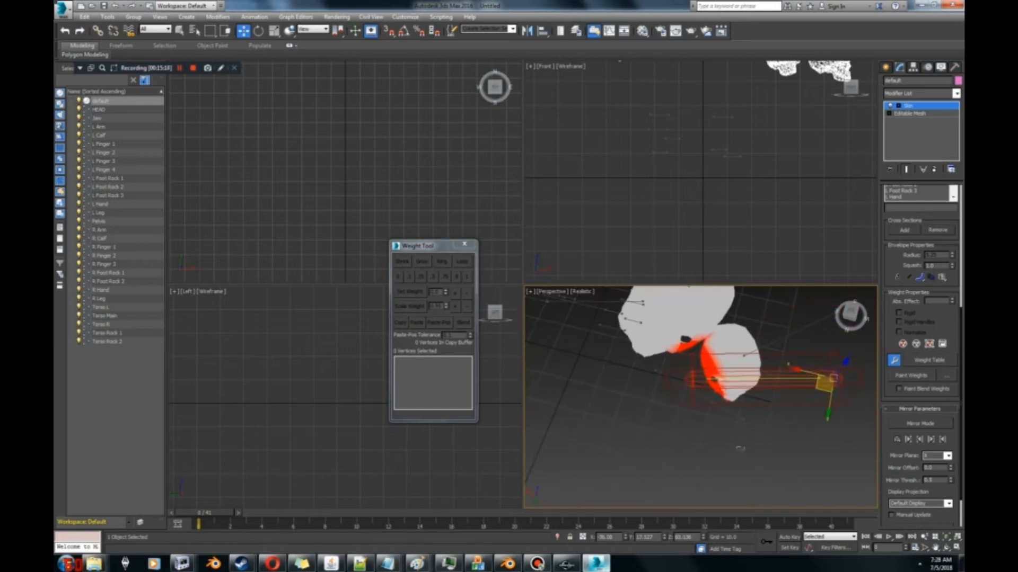
{"action": "left_click_drag", "start_coordinate": [647, 338], "coordinate": [632, 302]}
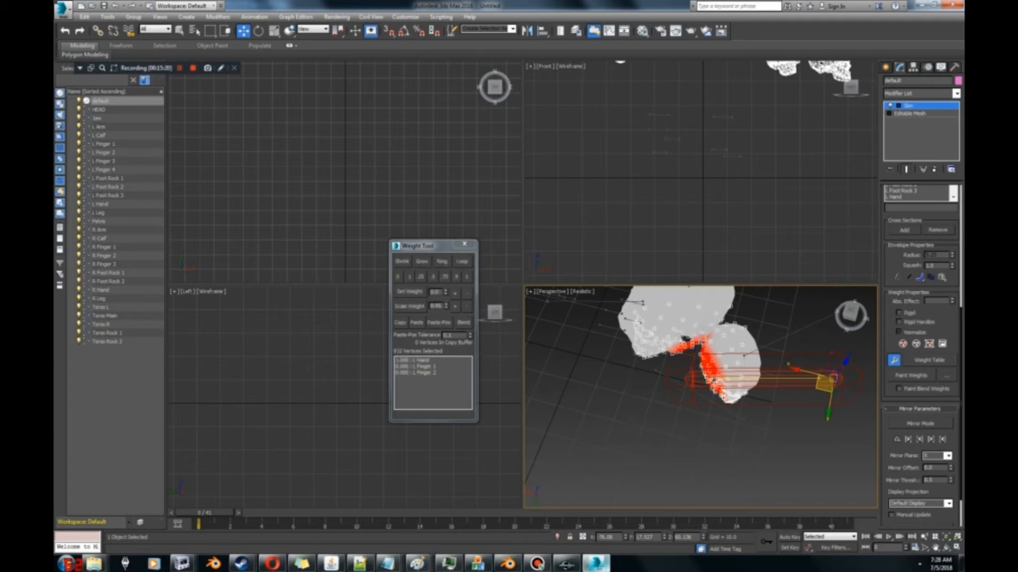
{"action": "left_click", "coordinate": [397, 276]}
{"action": "left_click", "coordinate": [795, 332]}
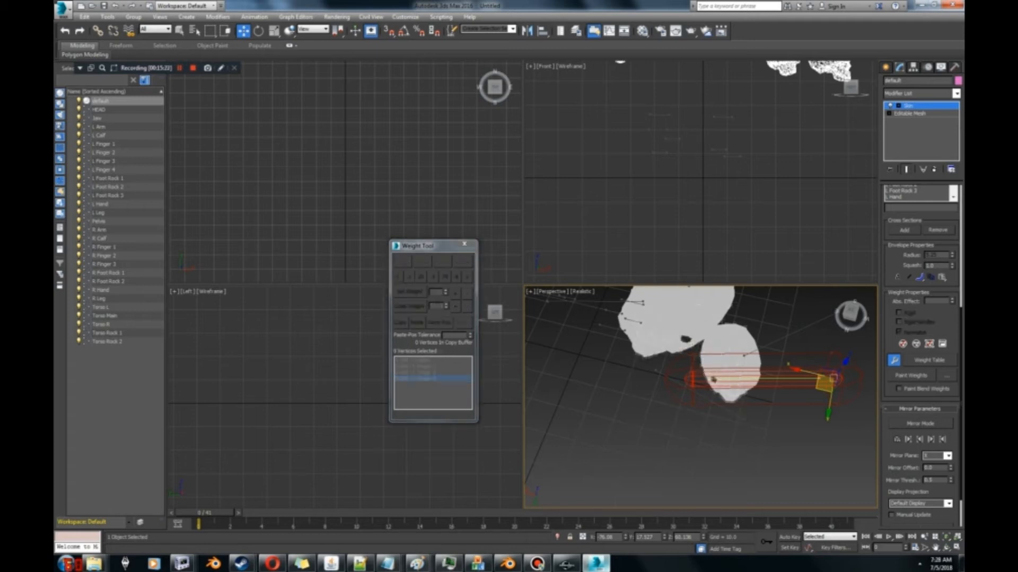
Step: Examine the bone envelopes around the left-hand skulls from several angles for remaining misplaced weights
{"action": "left_click_drag", "start_coordinate": [850, 314], "coordinate": [850, 302]}
{"action": "middle_click_drag", "start_coordinate": [764, 381], "coordinate": [763, 405], "text": "alt"}
{"action": "left_click", "coordinate": [741, 360]}
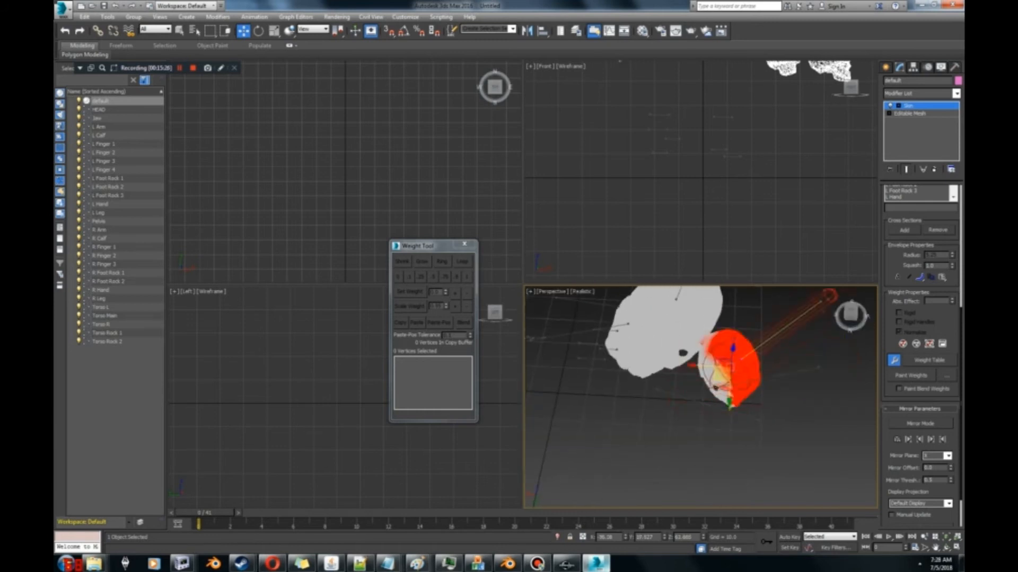
{"action": "middle_click_drag", "start_coordinate": [741, 360], "coordinate": [771, 386]}
{"action": "scroll", "coordinate": [735, 364], "scroll_direction": "up", "scroll_amount": 4}
{"action": "left_click_drag", "start_coordinate": [850, 316], "coordinate": [819, 297]}
{"action": "middle_click_drag", "start_coordinate": [734, 290], "coordinate": [784, 394]}
{"action": "left_click", "coordinate": [738, 352]}
{"action": "left_click_drag", "start_coordinate": [851, 315], "coordinate": [816, 322]}
{"action": "middle_click_drag", "start_coordinate": [737, 374], "coordinate": [794, 335]}
Step: Select the L Hand bone and add the upper back vertices of the large hand skull to its influence
{"action": "left_click", "coordinate": [675, 460]}
{"action": "left_click", "coordinate": [684, 358]}
{"action": "middle_click_drag", "start_coordinate": [684, 359], "coordinate": [666, 395]}
{"action": "left_click_drag", "start_coordinate": [850, 315], "coordinate": [864, 306]}
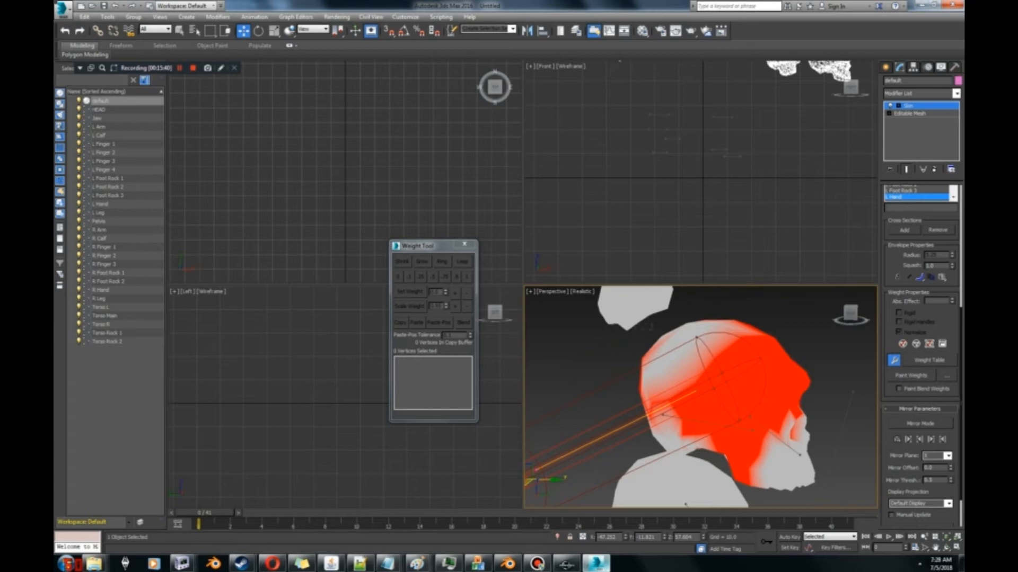
{"action": "left_click_drag", "start_coordinate": [635, 325], "coordinate": [777, 396]}
{"action": "left_click_drag", "start_coordinate": [851, 313], "coordinate": [813, 315]}
{"action": "left_click", "coordinate": [814, 319]}
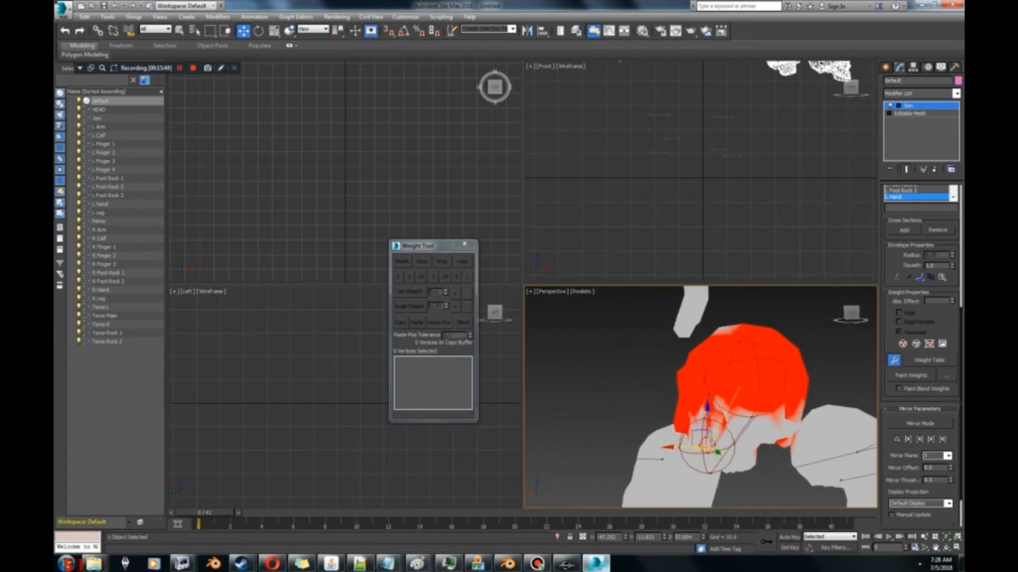
Step: Select the vertices across the crown of the large hand skull and set their L Hand weight to 1
{"action": "left_click_drag", "start_coordinate": [708, 370], "coordinate": [679, 378]}
{"action": "left_click_drag", "start_coordinate": [851, 313], "coordinate": [802, 317]}
{"action": "middle_click_drag", "start_coordinate": [707, 323], "coordinate": [684, 341]}
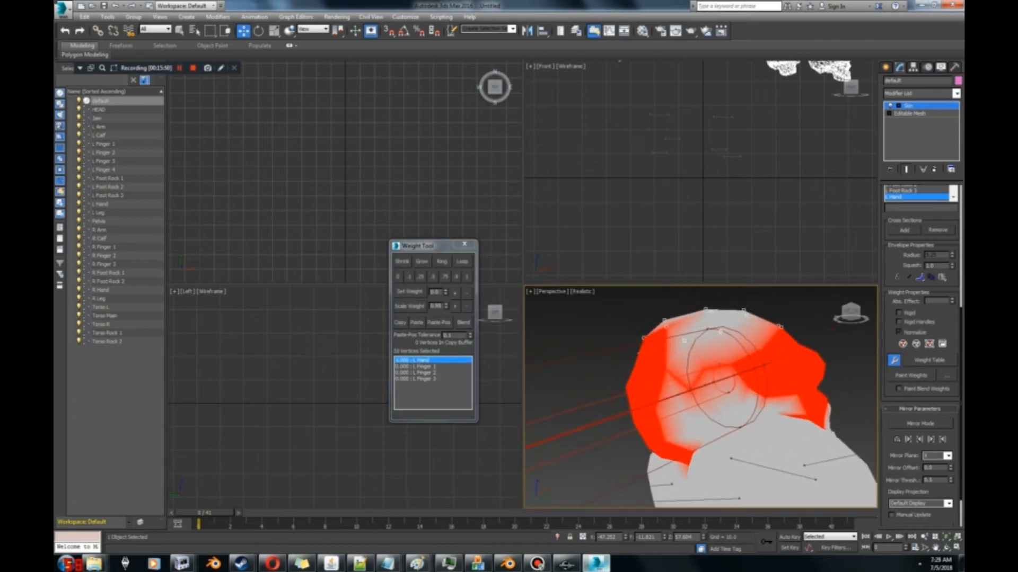
{"action": "middle_click_drag", "start_coordinate": [705, 386], "coordinate": [709, 402]}
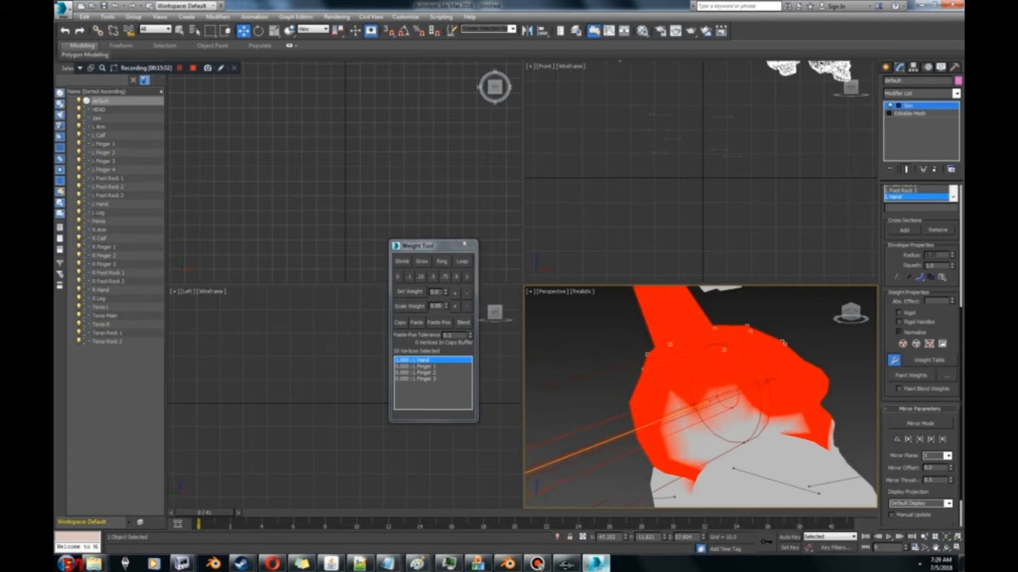
{"action": "mouse_move", "coordinate": [850, 313]}
{"action": "left_mouse_down"}
{"action": "mouse_move", "coordinate": [801, 317]}
{"action": "mouse_move", "coordinate": [842, 318]}
{"action": "left_mouse_up"}
{"action": "middle_click_drag", "start_coordinate": [742, 405], "coordinate": [837, 290], "text": "alt"}
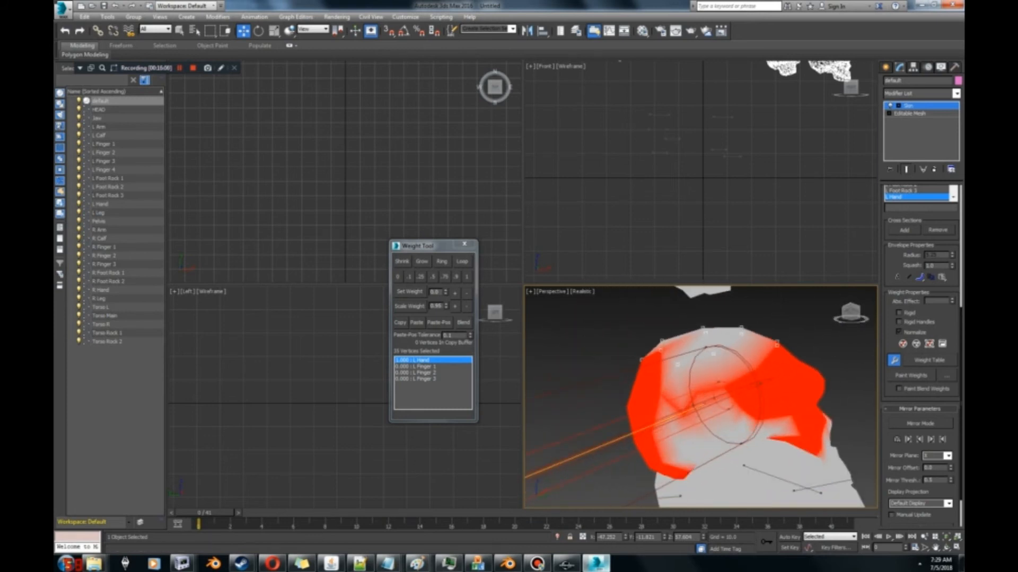
{"action": "left_click", "coordinate": [466, 276]}
{"action": "middle_click_drag", "start_coordinate": [700, 398], "coordinate": [654, 331], "text": "alt"}
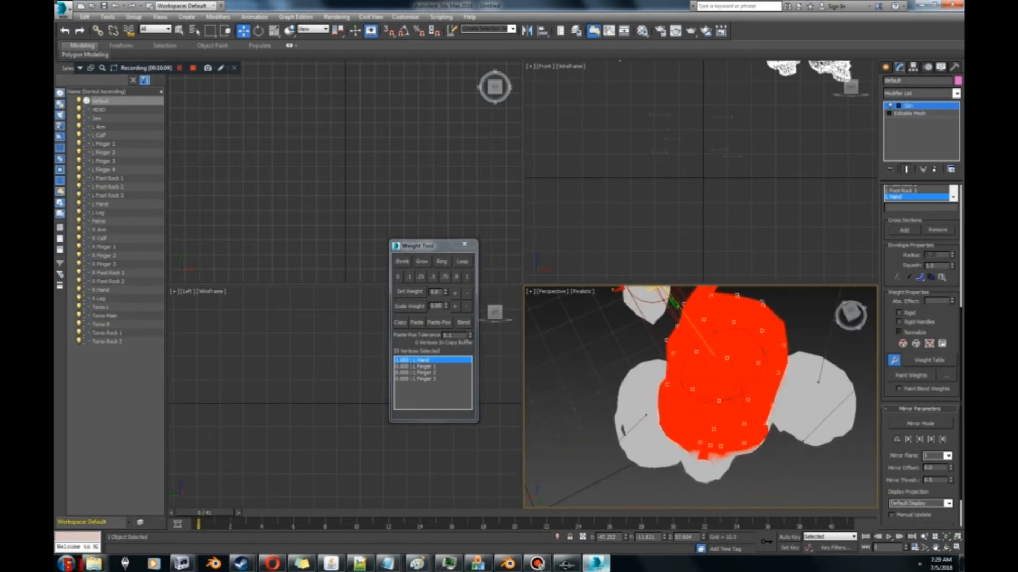
Step: Select the L Arm bone and set its weight to 0 on the hand skull's selected crown vertices
{"action": "middle_click_drag", "start_coordinate": [689, 371], "coordinate": [641, 339], "text": "alt"}
{"action": "left_click", "coordinate": [736, 319]}
{"action": "middle_click_drag", "start_coordinate": [689, 371], "coordinate": [668, 361], "text": "alt"}
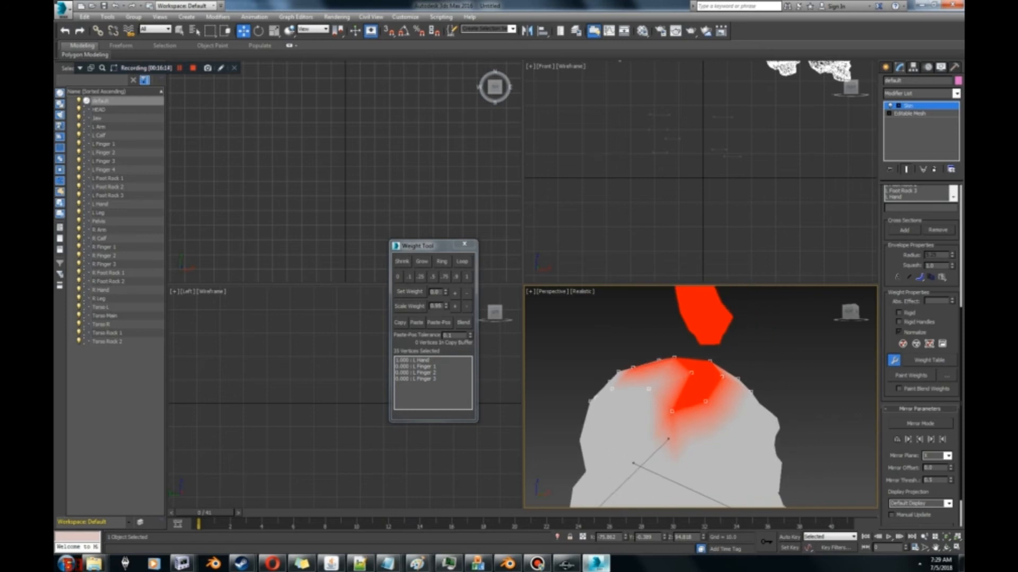
{"action": "middle_click_drag", "start_coordinate": [699, 397], "coordinate": [678, 379], "text": "alt"}
{"action": "left_click", "coordinate": [397, 276]}
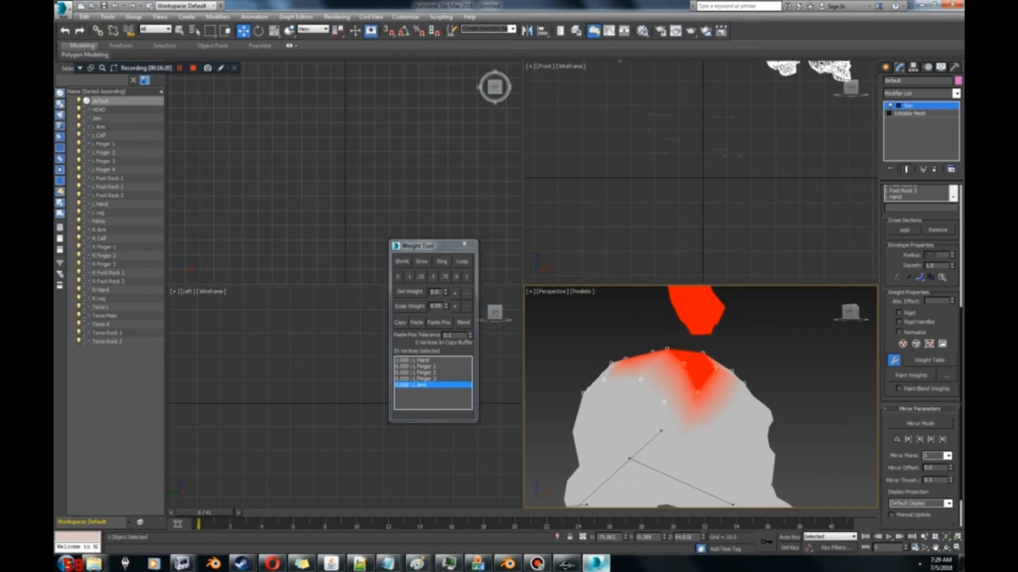
{"action": "middle_click_drag", "start_coordinate": [747, 424], "coordinate": [639, 436], "text": "alt"}
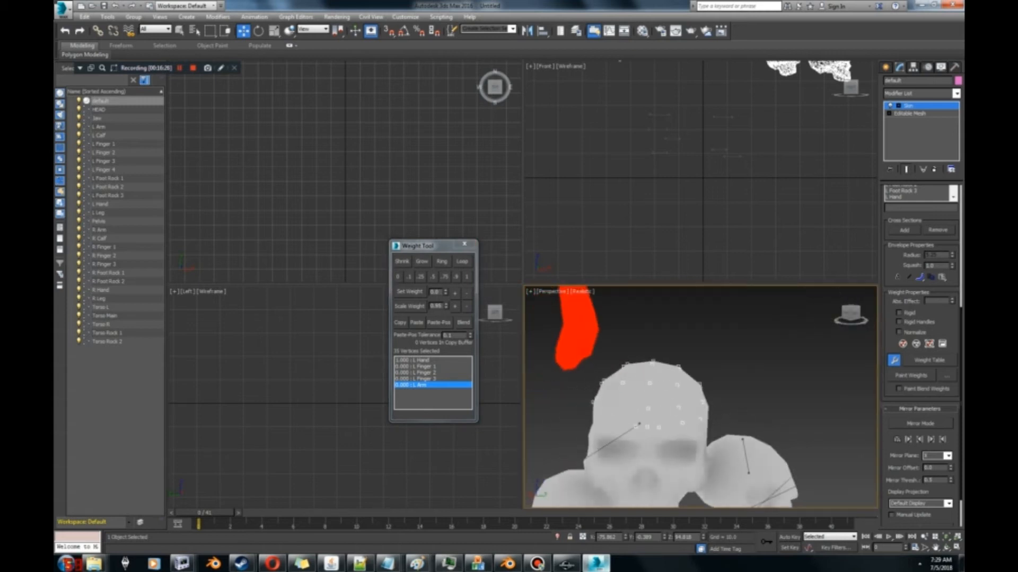
Step: Switch back to the L Hand bone, set its weight to 1 on the selected crown vertices, and clear the selection
{"action": "left_click", "coordinate": [419, 361]}
{"action": "middle_click_drag", "start_coordinate": [655, 418], "coordinate": [741, 414]}
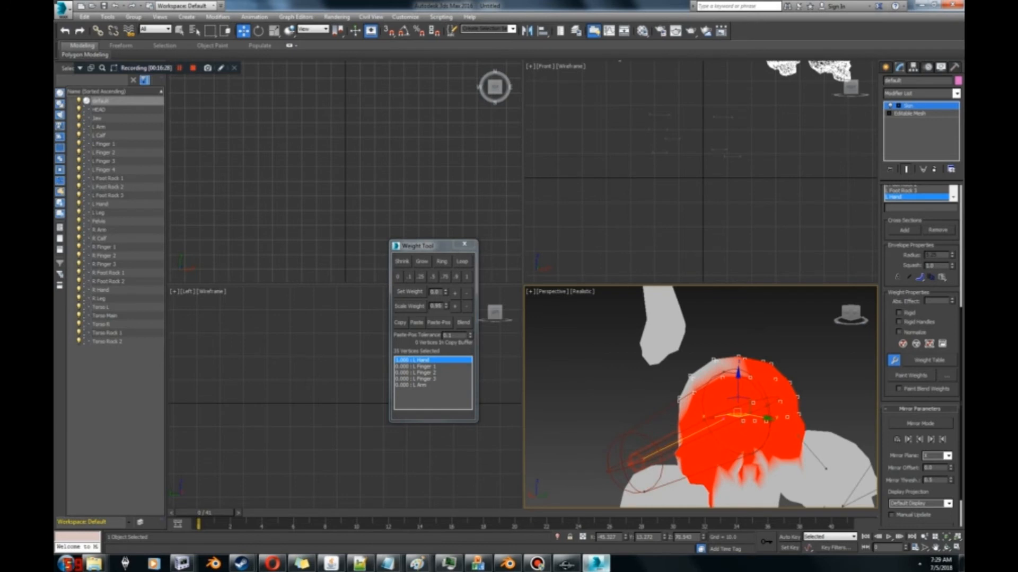
{"action": "left_click", "coordinate": [467, 276]}
{"action": "mouse_move", "coordinate": [851, 313]}
{"action": "left_mouse_down"}
{"action": "mouse_move", "coordinate": [886, 324]}
{"action": "mouse_move", "coordinate": [859, 305]}
{"action": "left_mouse_up"}
{"action": "middle_click_drag", "start_coordinate": [779, 416], "coordinate": [747, 369]}
{"action": "mouse_move", "coordinate": [849, 313]}
{"action": "left_mouse_down"}
{"action": "mouse_move", "coordinate": [837, 315]}
{"action": "mouse_move", "coordinate": [851, 306]}
{"action": "left_mouse_up"}
{"action": "left_click", "coordinate": [811, 342]}
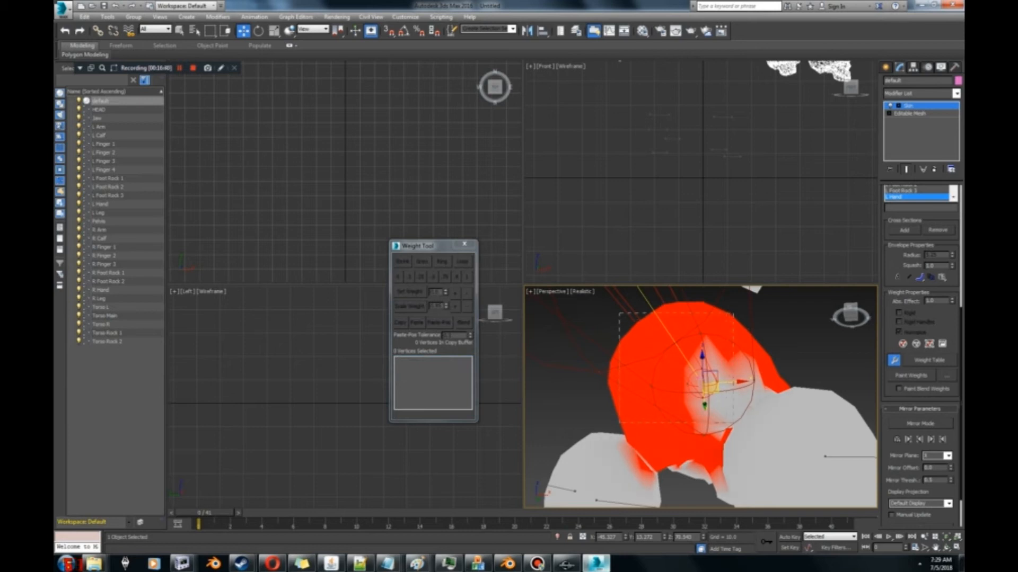
Step: Select the vertices on the back of the large hand skull and set their L Hand weight to 1
{"action": "left_click_drag", "start_coordinate": [619, 313], "coordinate": [733, 423]}
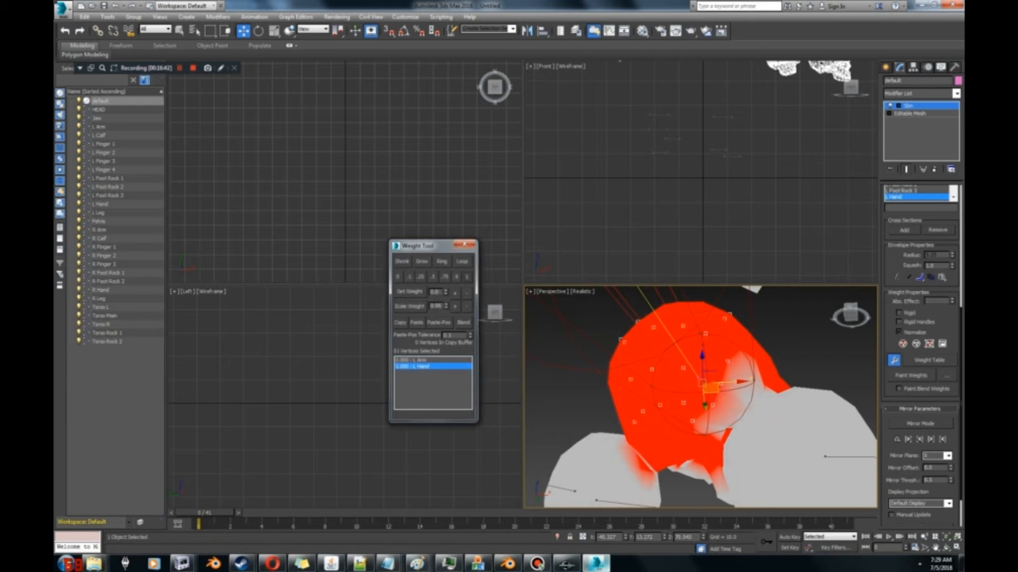
{"action": "left_click_drag", "start_coordinate": [850, 314], "coordinate": [835, 290]}
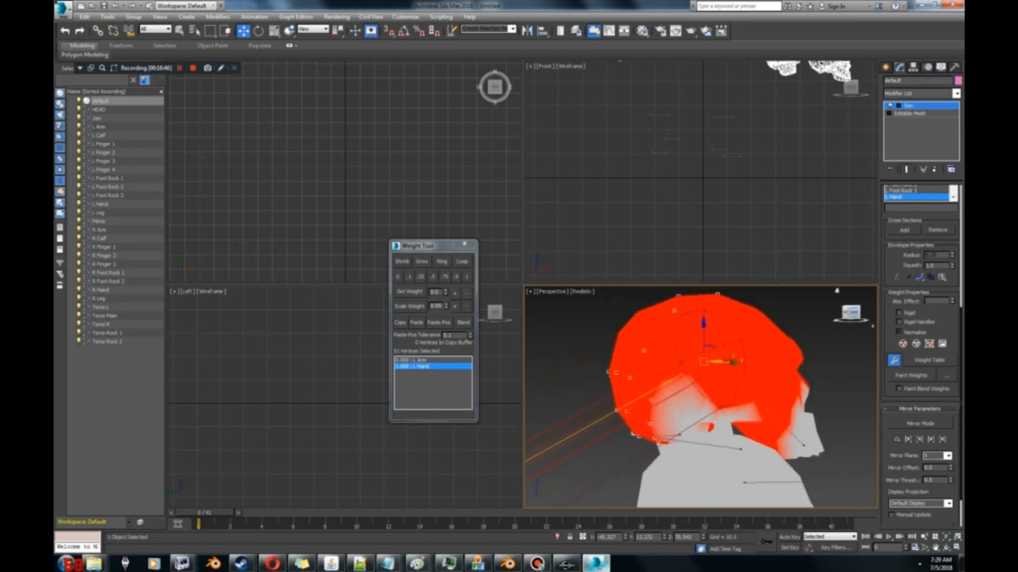
{"action": "left_click", "coordinate": [827, 355]}
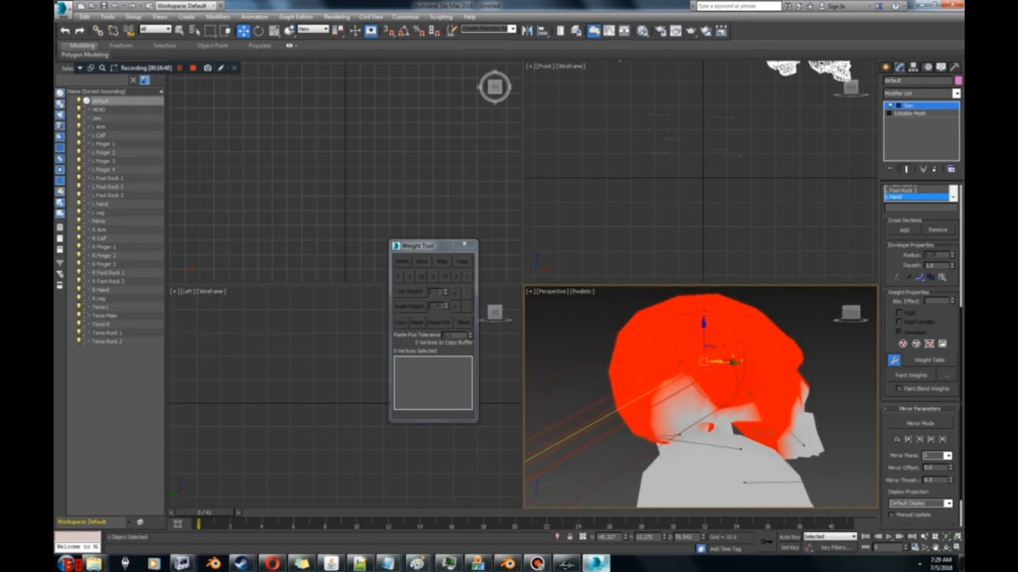
Step: Set the L Hand weight to 1 on the vertices along the lower side of the large hand skull
{"action": "left_click_drag", "start_coordinate": [772, 407], "coordinate": [777, 436]}
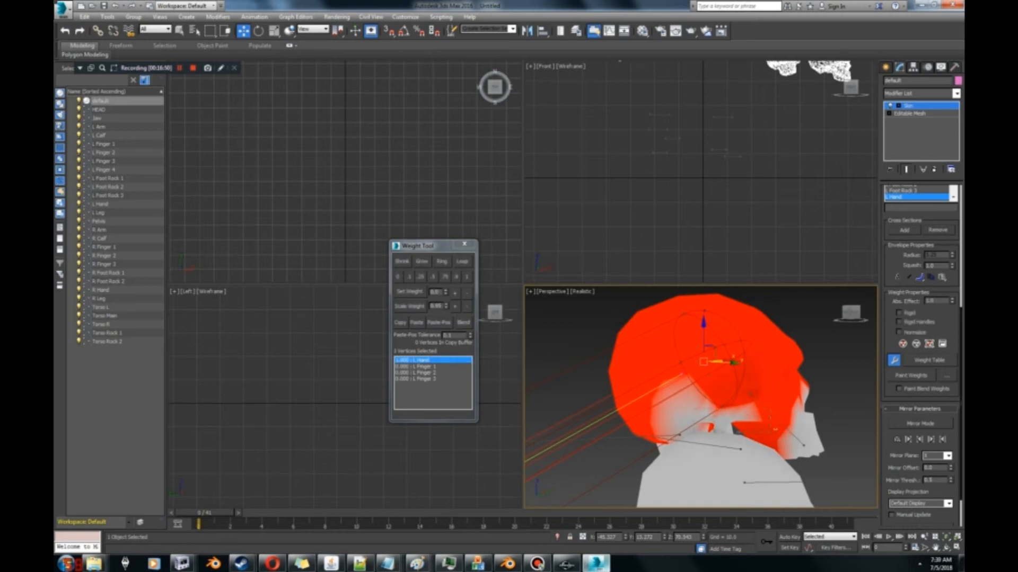
{"action": "left_click_drag", "start_coordinate": [777, 427], "coordinate": [777, 427]}
{"action": "left_click", "coordinate": [466, 277]}
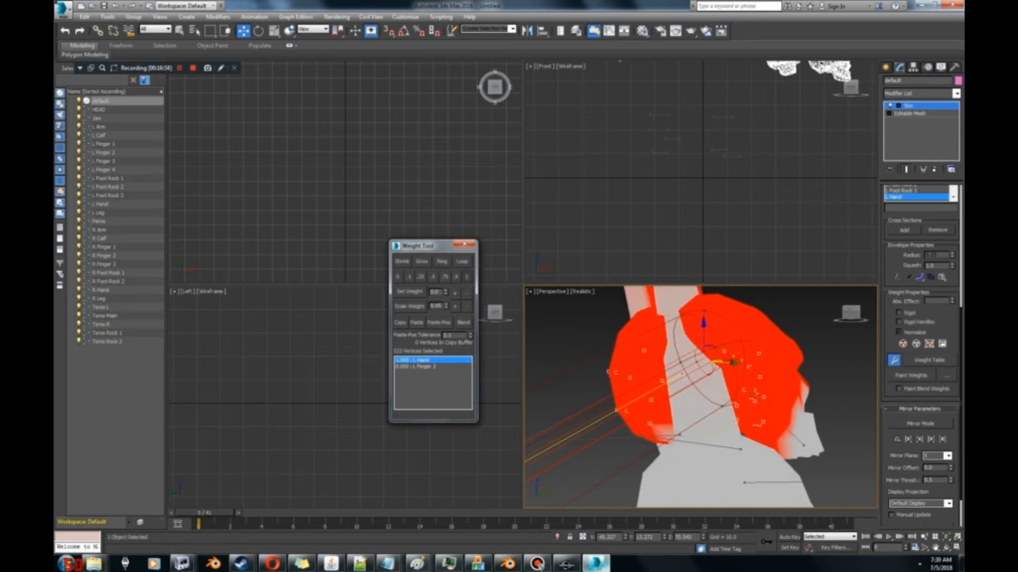
{"action": "middle_click_drag", "start_coordinate": [708, 408], "coordinate": [697, 355]}
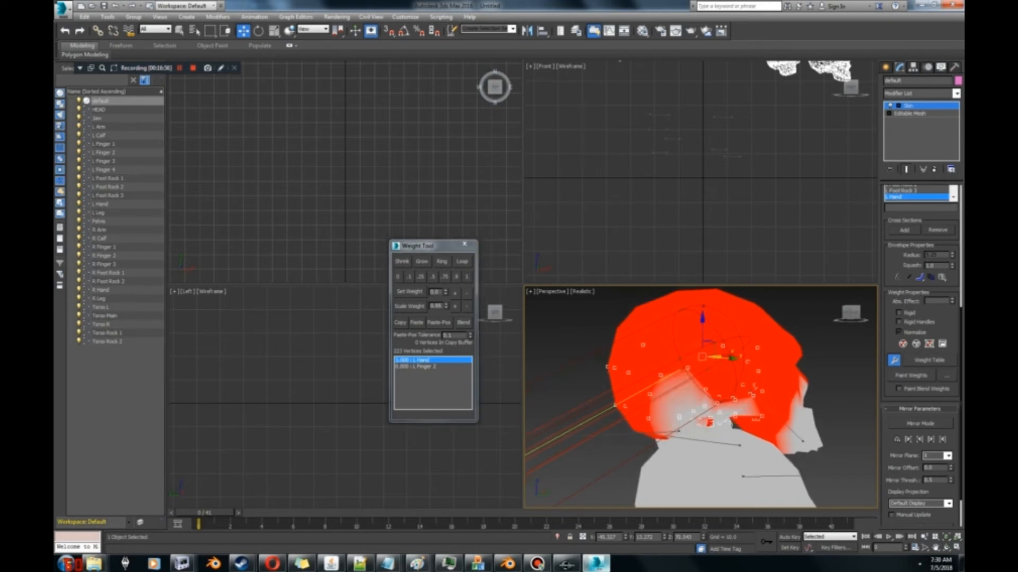
{"action": "left_click_drag", "start_coordinate": [853, 313], "coordinate": [846, 290]}
{"action": "left_click", "coordinate": [814, 353]}
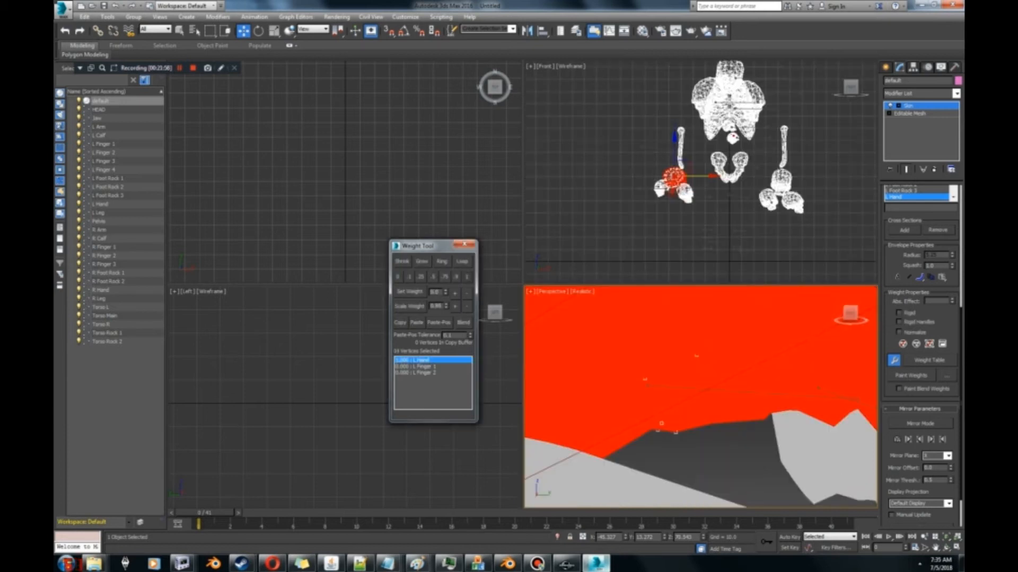
Step: Clear the vertex selection with the whole skeleton in view and close the Weight Tool
{"action": "scroll", "coordinate": [836, 291], "scroll_direction": "down", "scroll_amount": 5}
{"action": "left_click_drag", "start_coordinate": [850, 313], "coordinate": [829, 313]}
{"action": "middle_click_drag", "start_coordinate": [763, 366], "coordinate": [767, 404]}
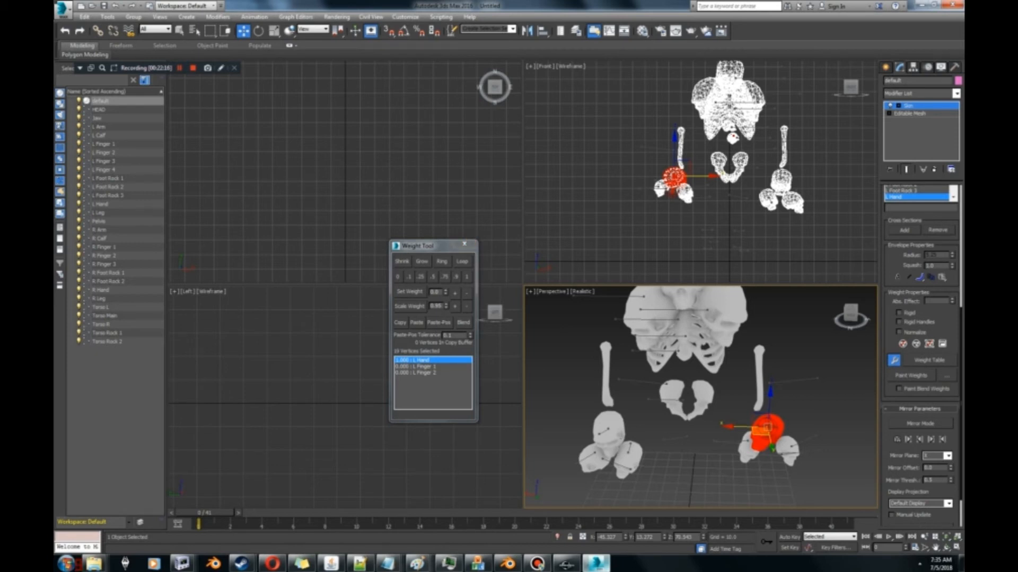
{"action": "left_click", "coordinate": [451, 207]}
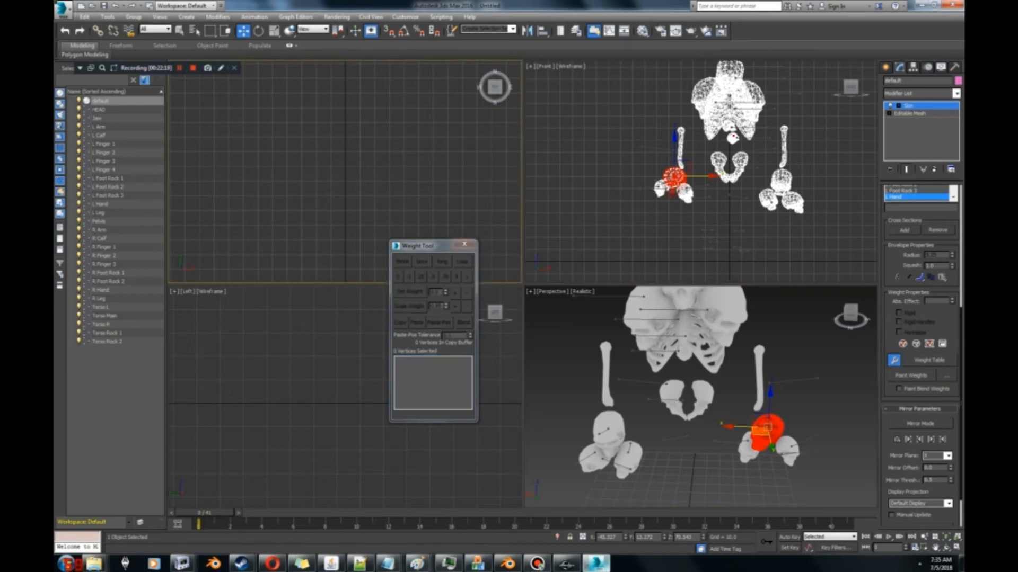
{"action": "left_click", "coordinate": [464, 243]}
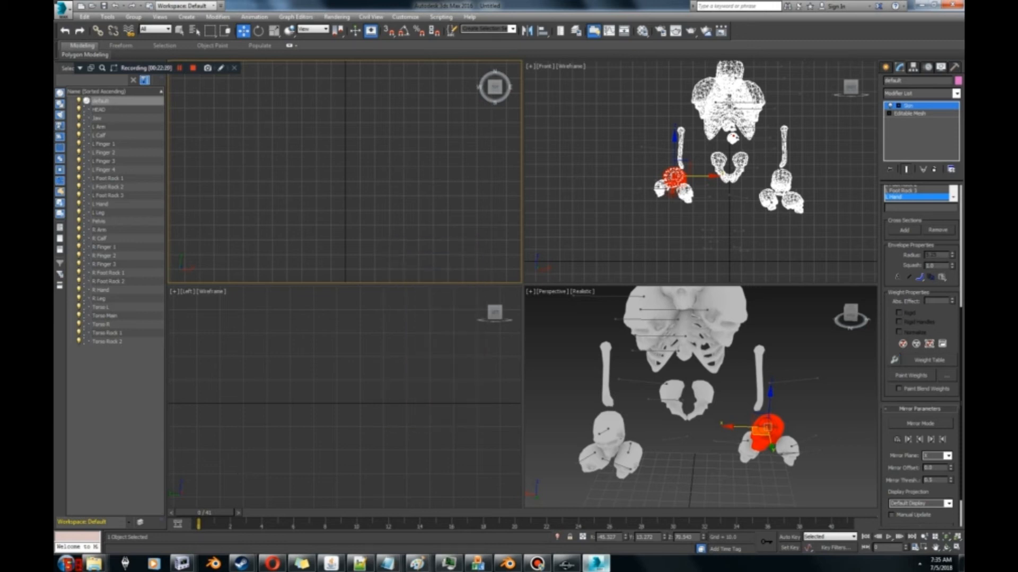
Step: Open bones4.max without saving the current scene, continue past the missing texture files, and select the rib cage mesh
{"action": "left_click", "coordinate": [62, 8]}
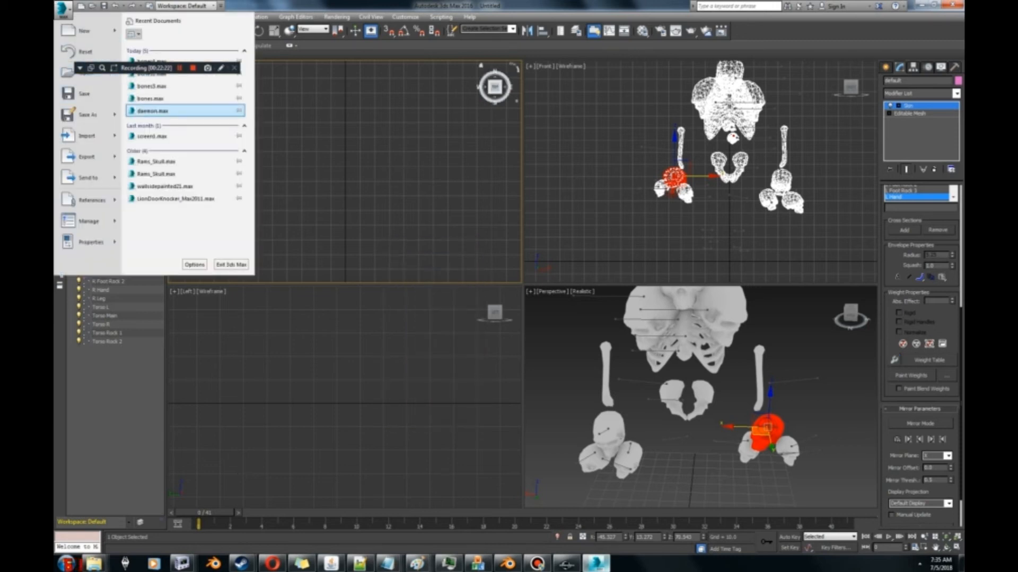
{"action": "left_click", "coordinate": [151, 61]}
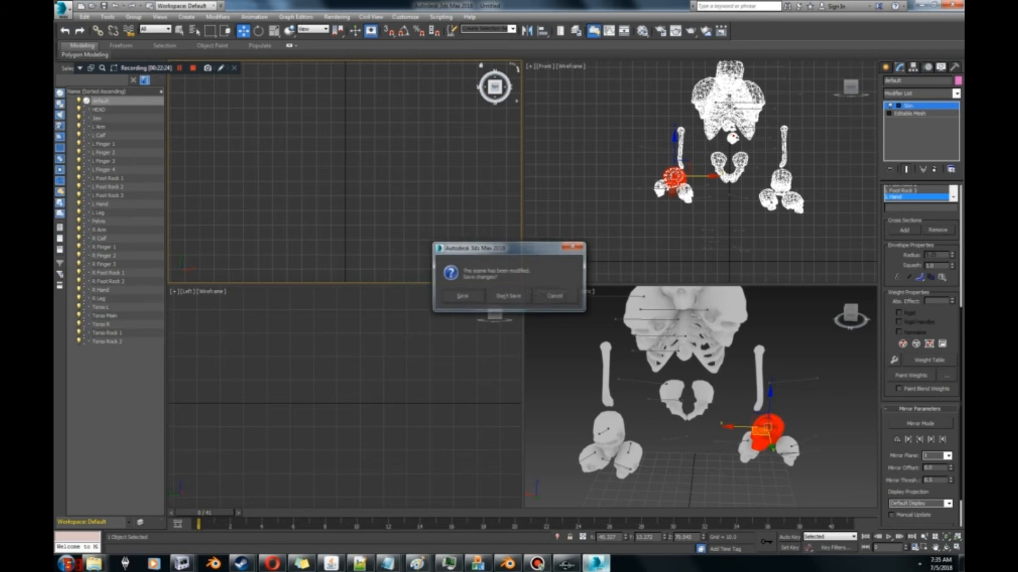
{"action": "left_click", "coordinate": [508, 296]}
{"action": "left_click", "coordinate": [623, 366]}
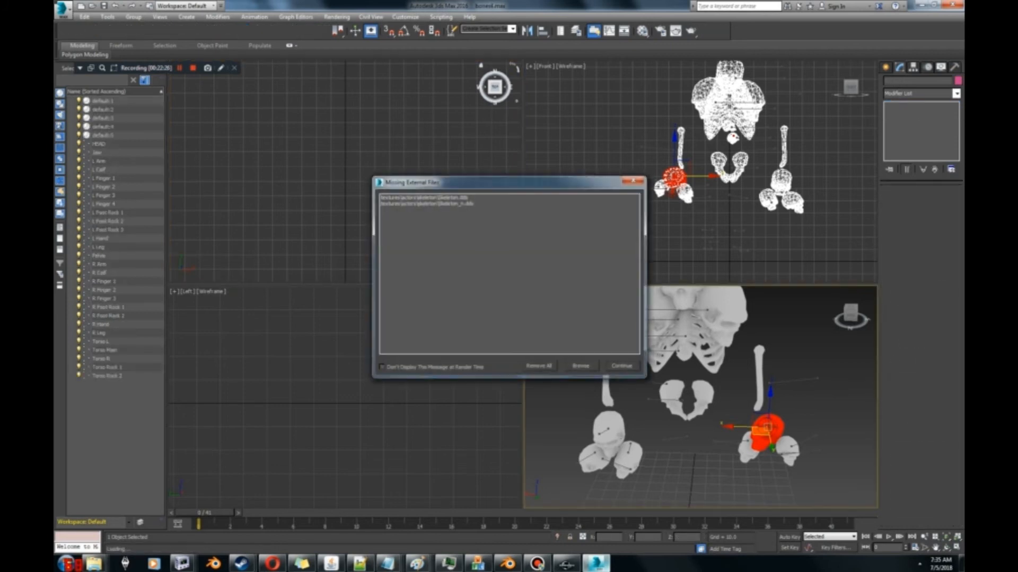
{"action": "middle_click_drag", "start_coordinate": [658, 366], "coordinate": [621, 378]}
{"action": "left_click", "coordinate": [684, 392]}
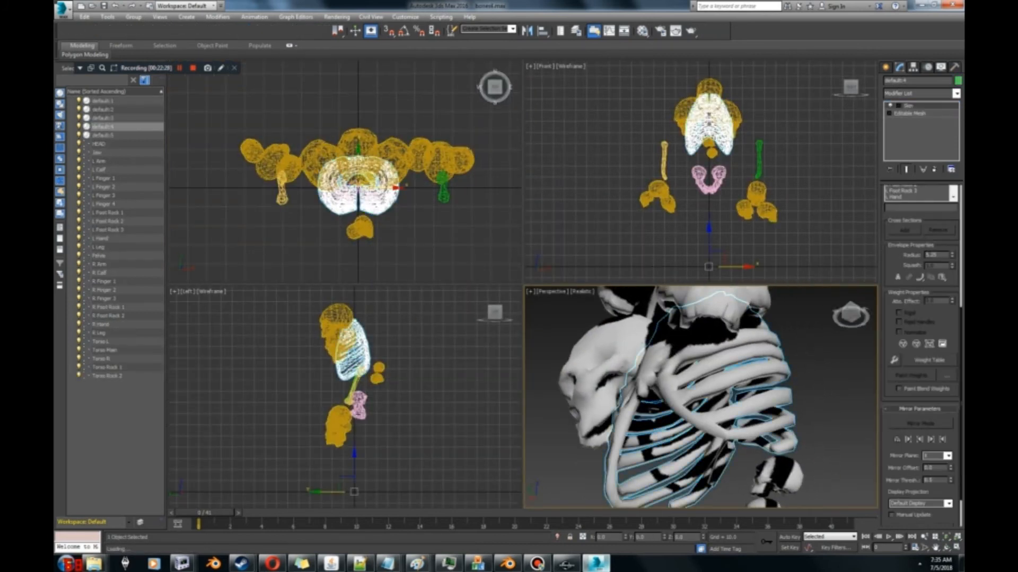
Step: Switch to Creation Kit, examine the bone atronach's mesh up close in the preview, and return to 3ds Max
{"action": "left_click", "coordinate": [566, 564]}
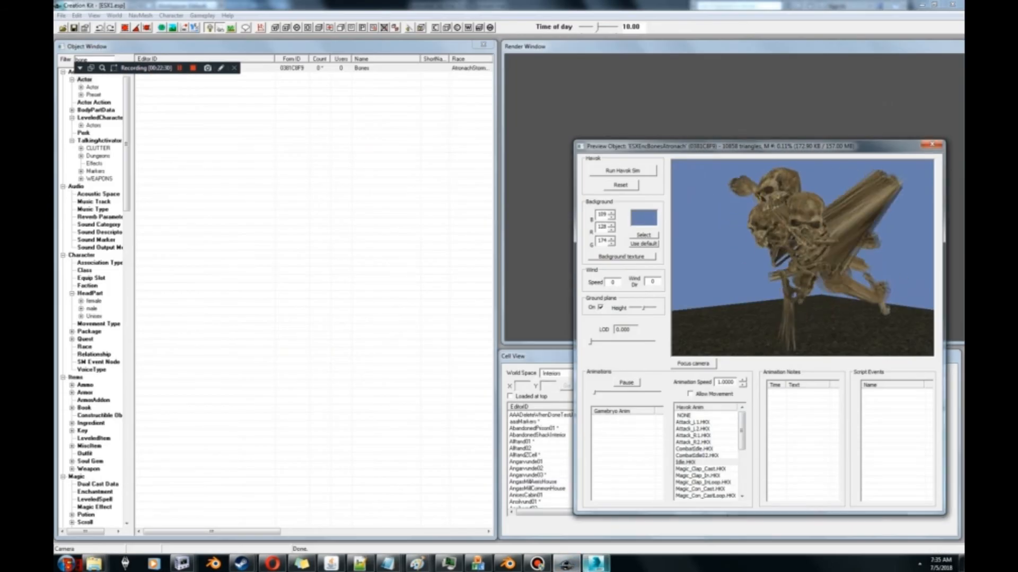
{"action": "scroll", "coordinate": [802, 258], "scroll_direction": "up", "scroll_amount": 5}
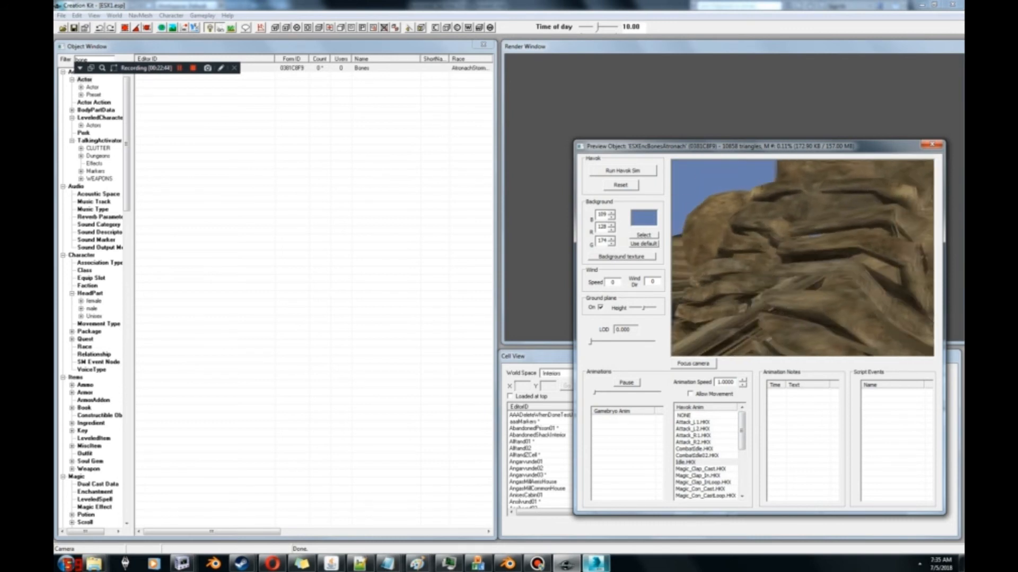
{"action": "left_click_drag", "start_coordinate": [595, 564], "coordinate": [546, 513]}
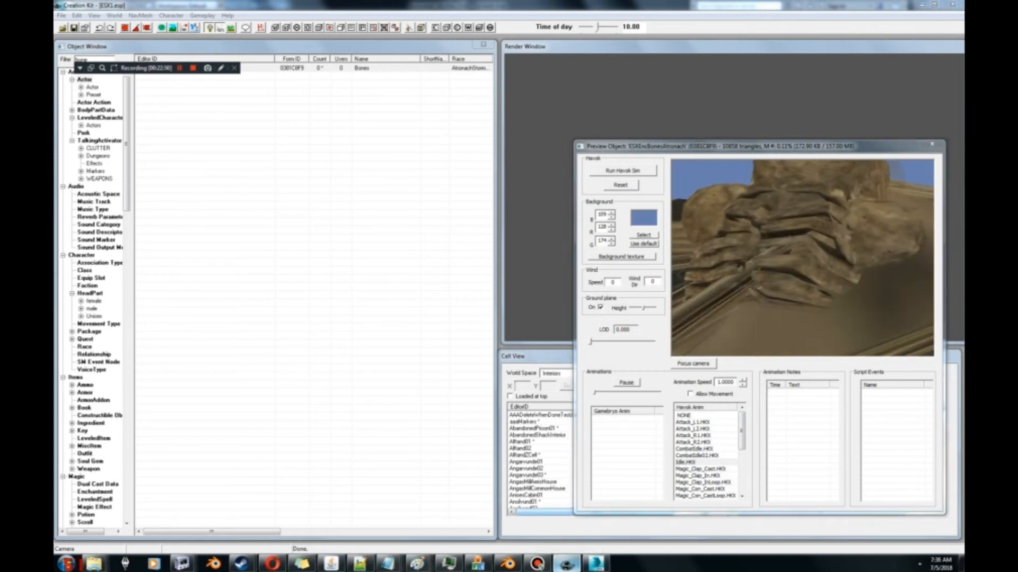
{"action": "left_click", "coordinate": [566, 563]}
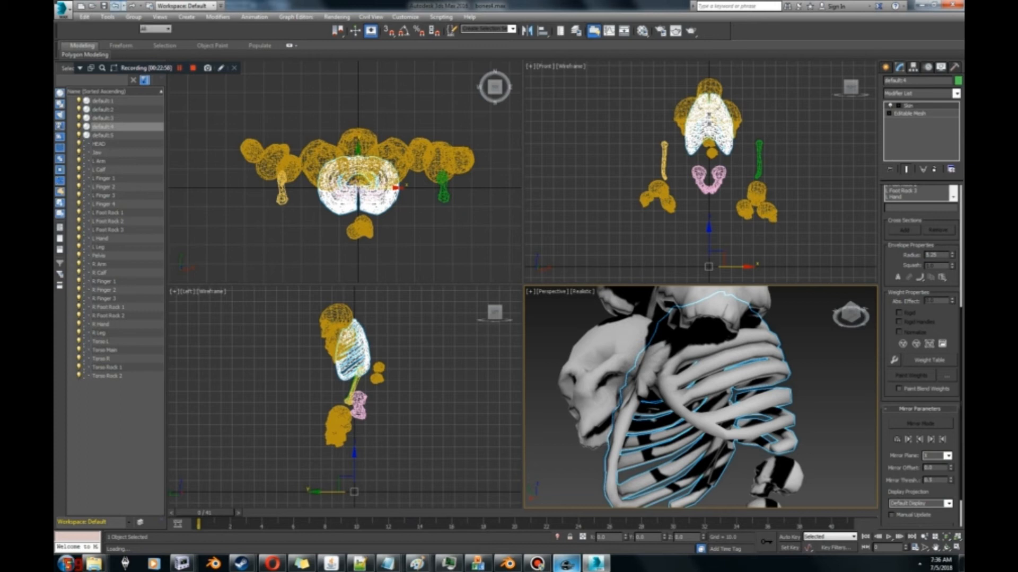
Step: Import atronachstorm.nif from the actors/atronachstorm/character assets meshes folder, keeping the preset Skyrim NIF import options
{"action": "left_click", "coordinate": [62, 8]}
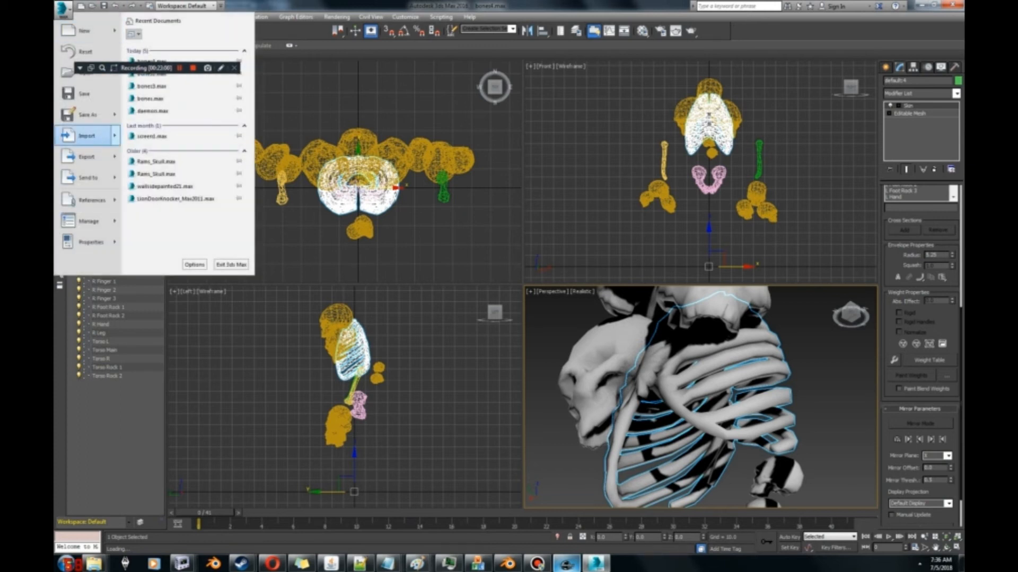
{"action": "mouse_move", "coordinate": [87, 136]}
{"action": "left_click", "coordinate": [154, 46]}
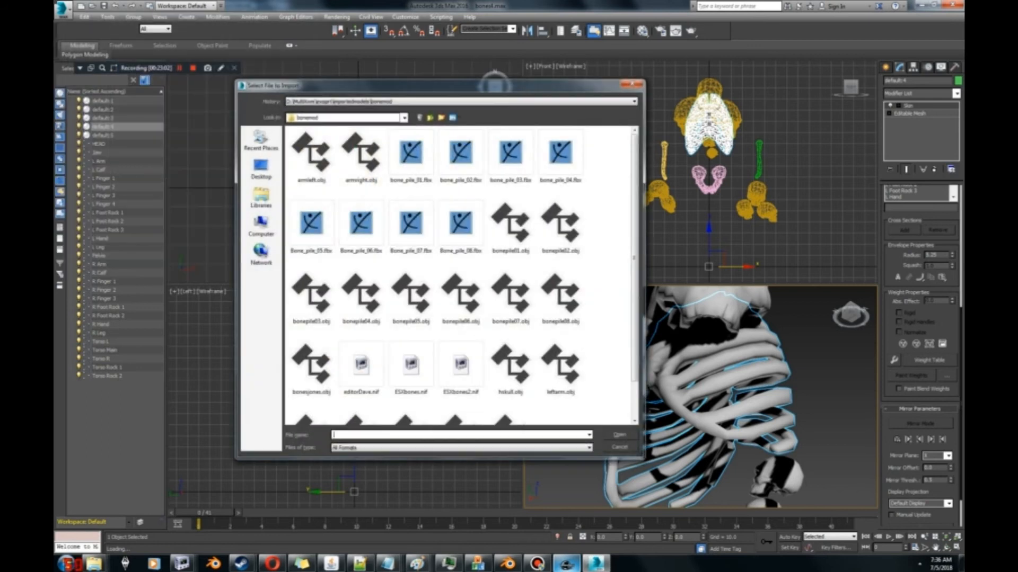
{"action": "left_click", "coordinate": [404, 118]}
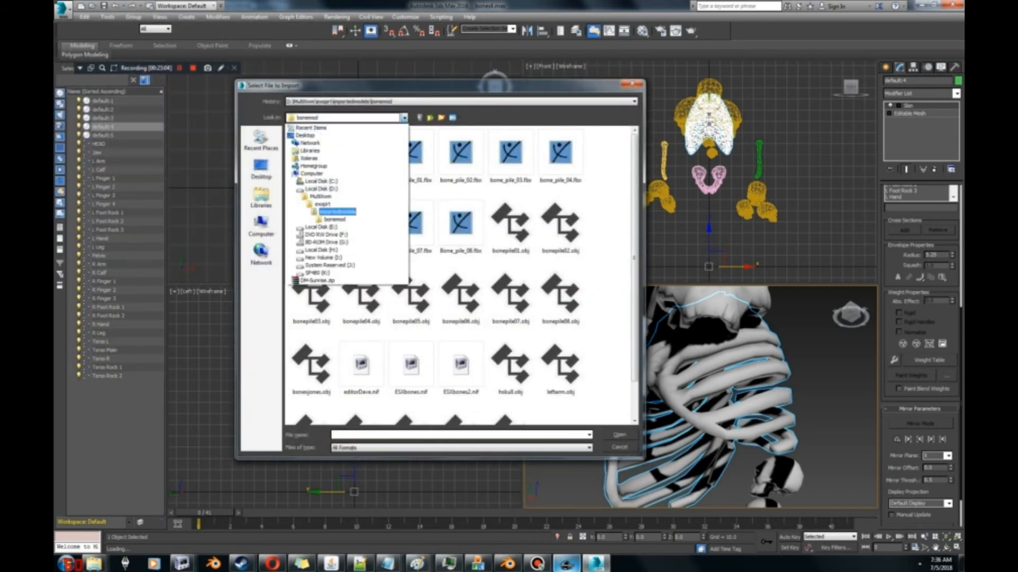
{"action": "left_click", "coordinate": [341, 204]}
{"action": "double_click", "coordinate": [339, 197]}
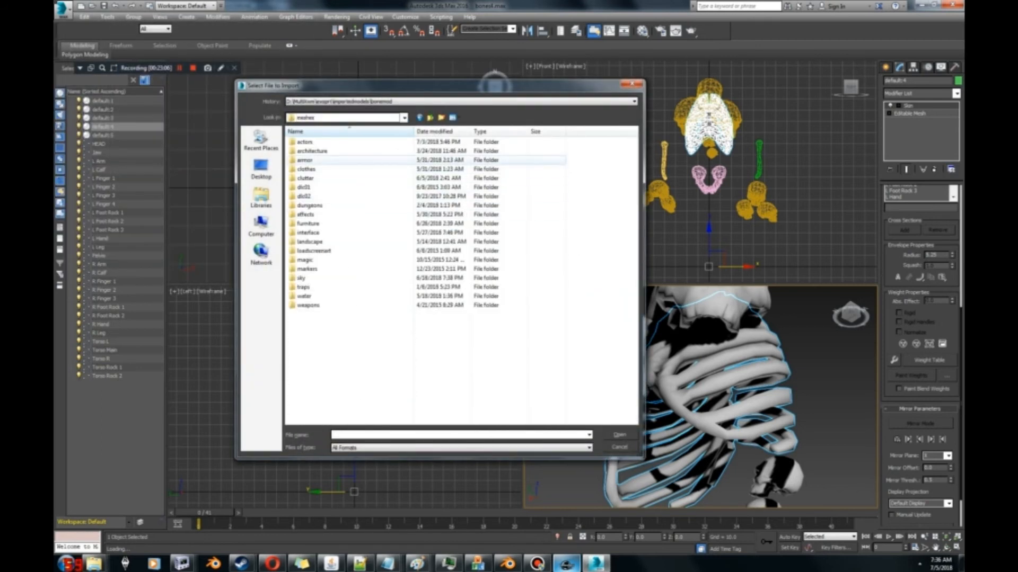
{"action": "double_click", "coordinate": [305, 142]}
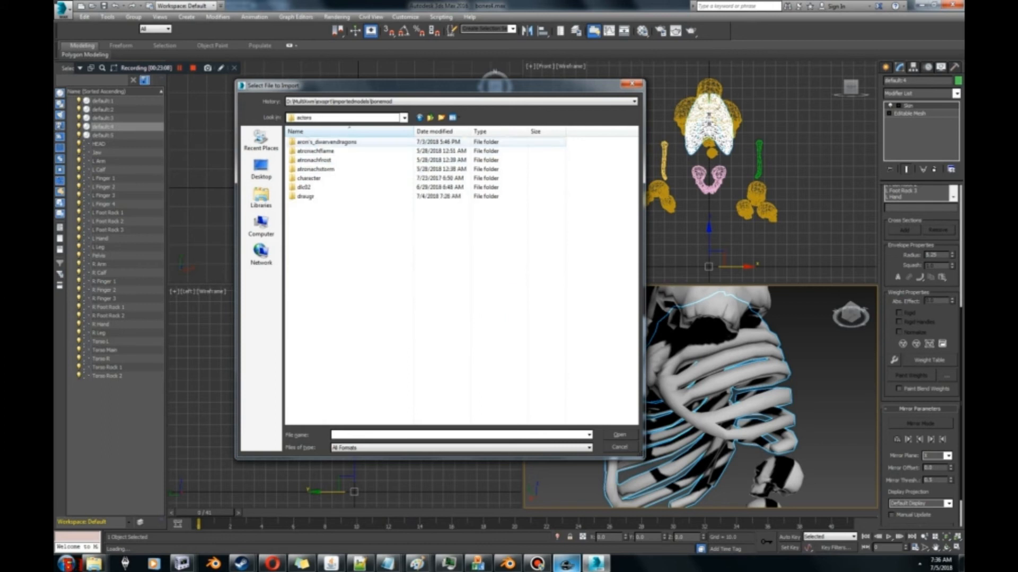
{"action": "double_click", "coordinate": [316, 169]}
{"action": "double_click", "coordinate": [317, 142]}
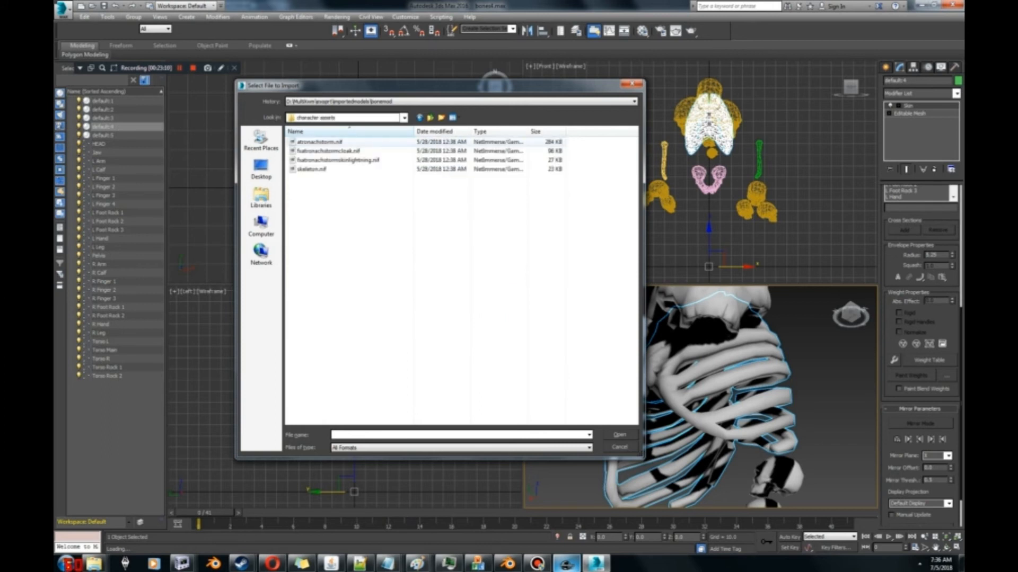
{"action": "double_click", "coordinate": [317, 142]}
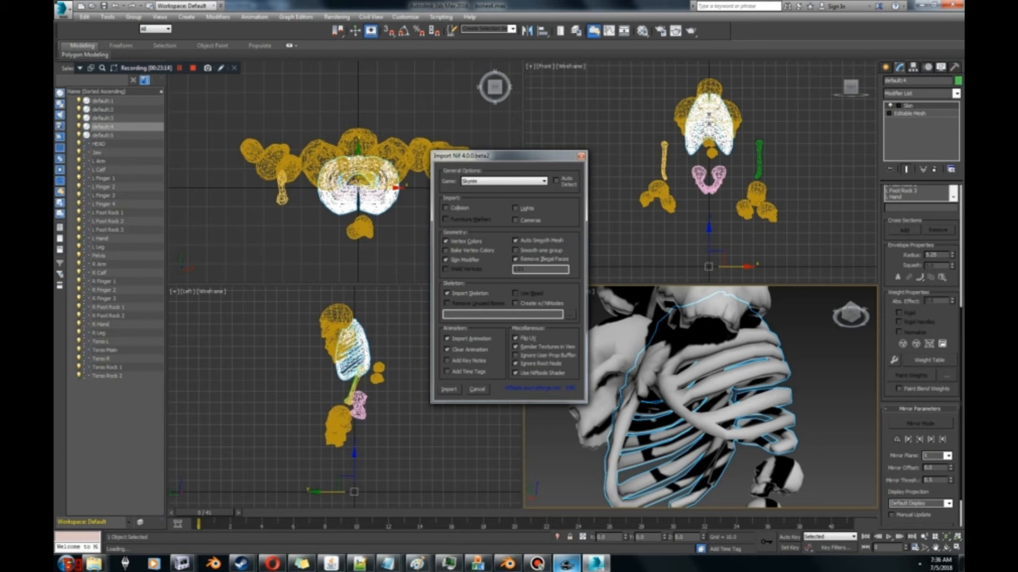
{"action": "left_click", "coordinate": [448, 389]}
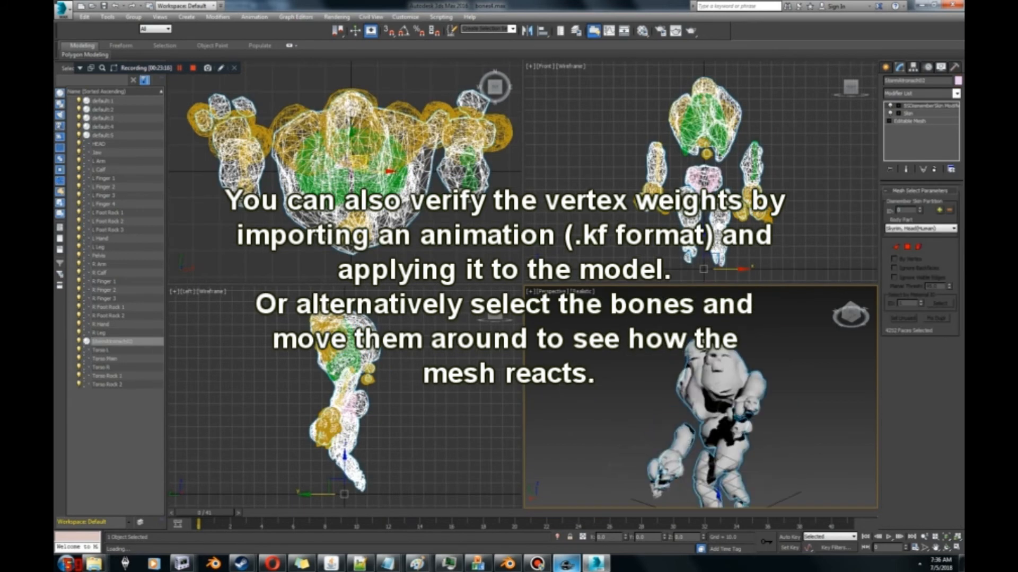
Step: Remove the dismember skin modifier from the imported atronach and display its Torso R bone's envelope on the Skin modifier
{"action": "right_click", "coordinate": [926, 106]}
{"action": "left_click", "coordinate": [906, 116]}
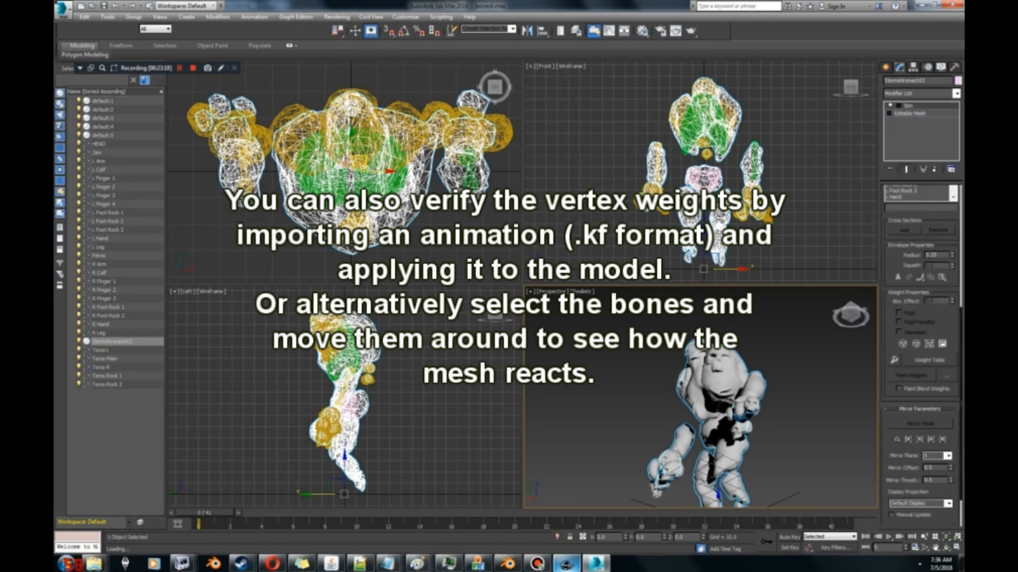
{"action": "scroll", "coordinate": [921, 318], "scroll_direction": "up", "scroll_amount": 5}
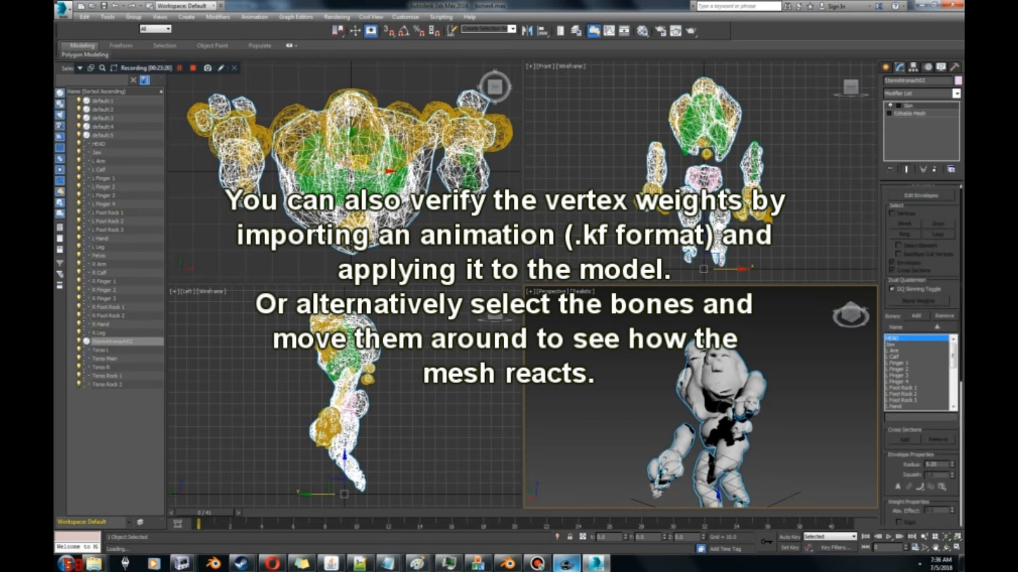
{"action": "left_click", "coordinate": [921, 195]}
{"action": "scroll", "coordinate": [921, 318], "scroll_direction": "down", "scroll_amount": 5}
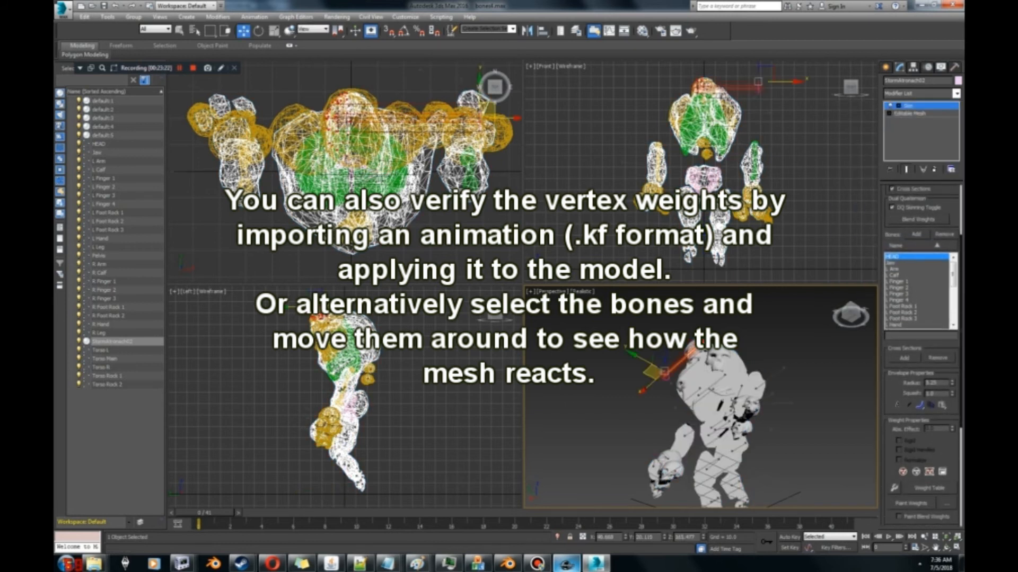
{"action": "left_click_drag", "start_coordinate": [851, 315], "coordinate": [790, 321]}
{"action": "left_click", "coordinate": [730, 376]}
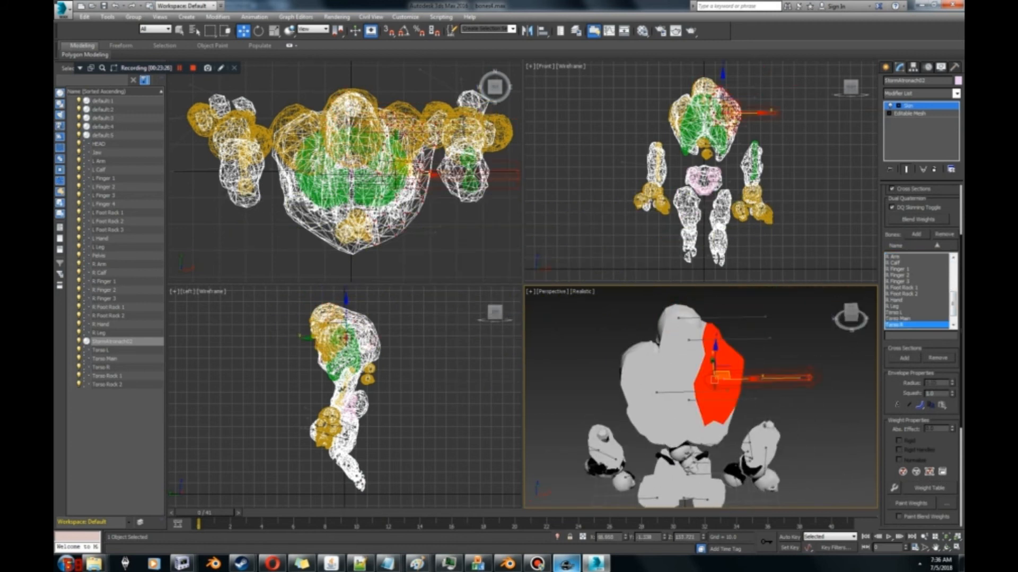
Step: Switch to Creation Kit to orbit the bone atronach preview, then return to 3ds Max and examine the Torso R weighted area
{"action": "middle_click_drag", "start_coordinate": [730, 376], "coordinate": [708, 386]}
{"action": "left_click", "coordinate": [566, 563]}
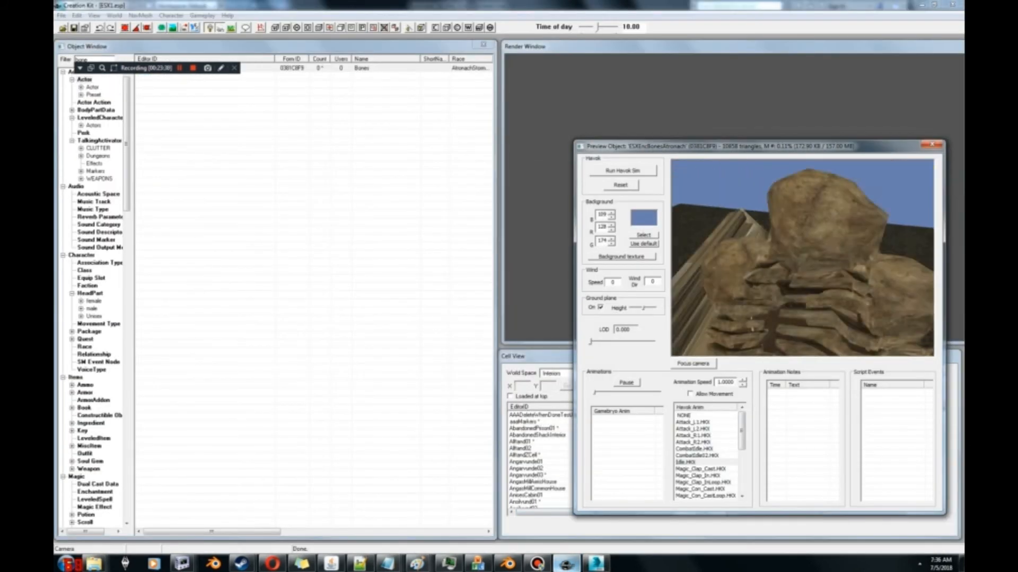
{"action": "middle_click_drag", "start_coordinate": [751, 323], "coordinate": [853, 302]}
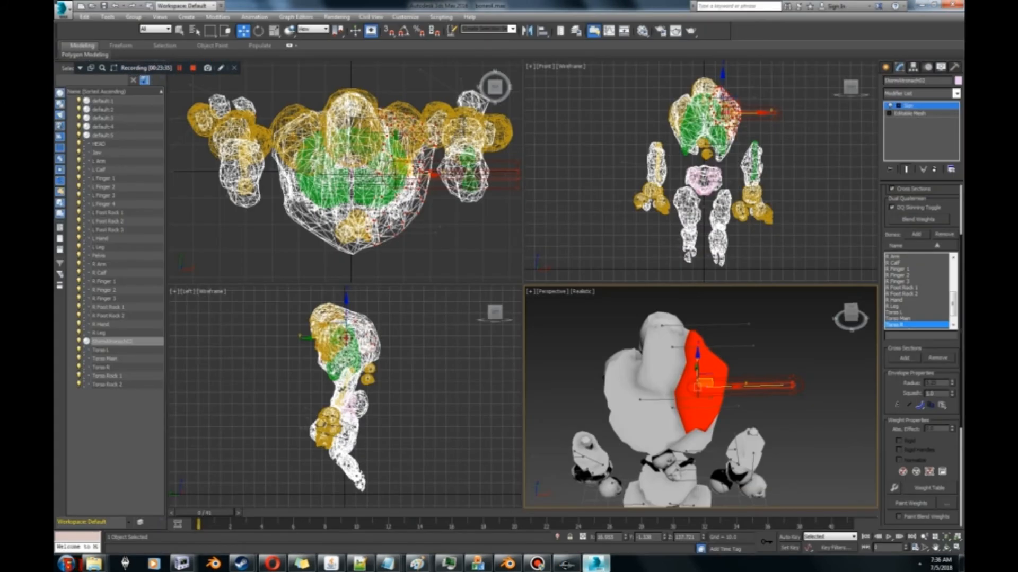
{"action": "left_click_drag", "start_coordinate": [851, 316], "coordinate": [843, 298]}
{"action": "middle_click_drag", "start_coordinate": [699, 370], "coordinate": [724, 419]}
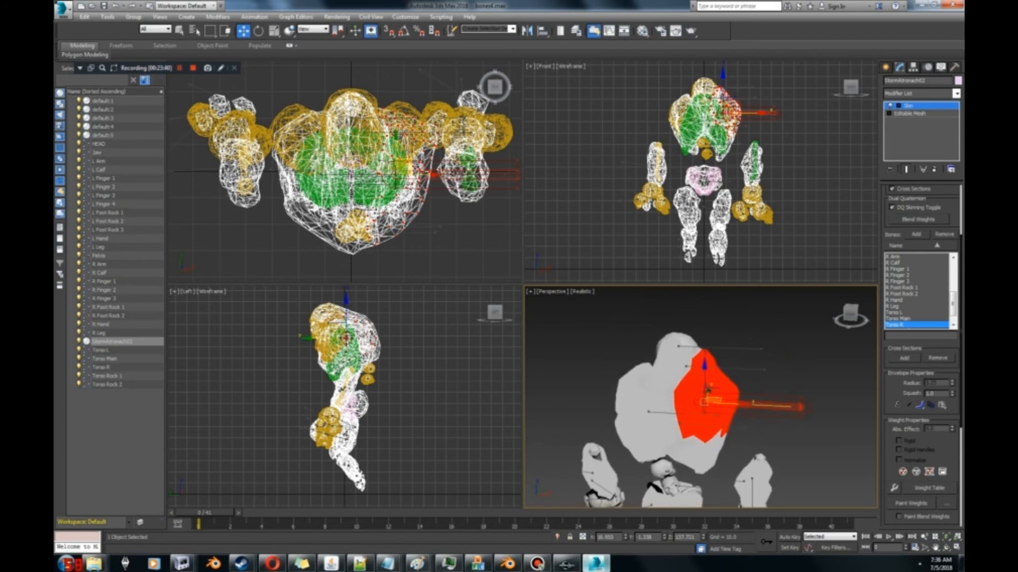
{"action": "mouse_move", "coordinate": [849, 312]}
{"action": "left_mouse_down"}
{"action": "mouse_move", "coordinate": [849, 293]}
{"action": "mouse_move", "coordinate": [848, 310]}
{"action": "left_mouse_up"}
{"action": "scroll", "coordinate": [753, 358], "scroll_direction": "up", "scroll_amount": 4}
{"action": "middle_click_drag", "start_coordinate": [742, 366], "coordinate": [783, 351]}
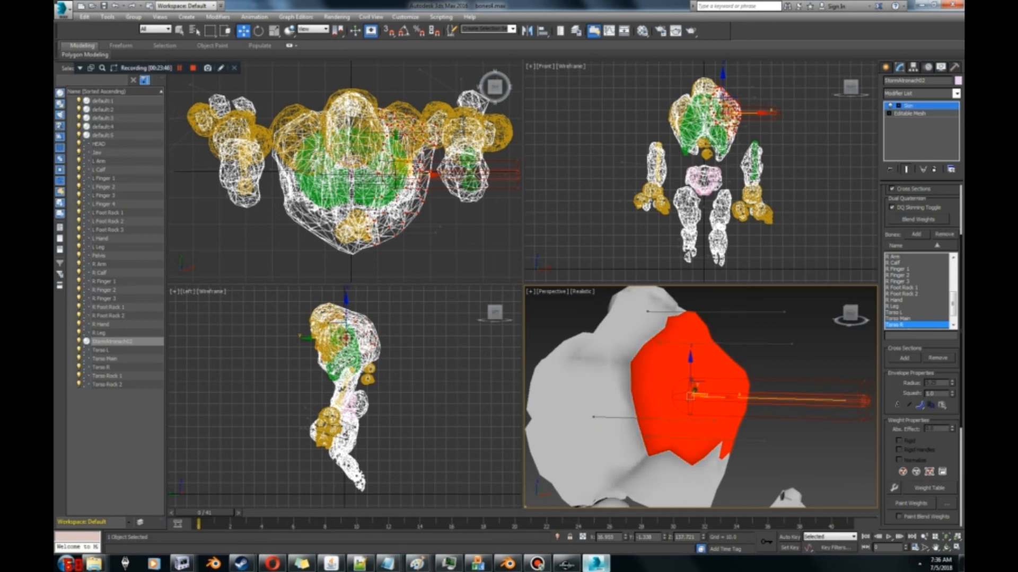
Step: Compare which parts of the imported atronach's torso are weighted to the Torso Main, Torso L and Torso R bones
{"action": "left_click", "coordinate": [791, 344]}
{"action": "left_click", "coordinate": [742, 398]}
{"action": "middle_click_drag", "start_coordinate": [742, 398], "coordinate": [762, 368]}
{"action": "left_click", "coordinate": [741, 412], "text": "ctrl"}
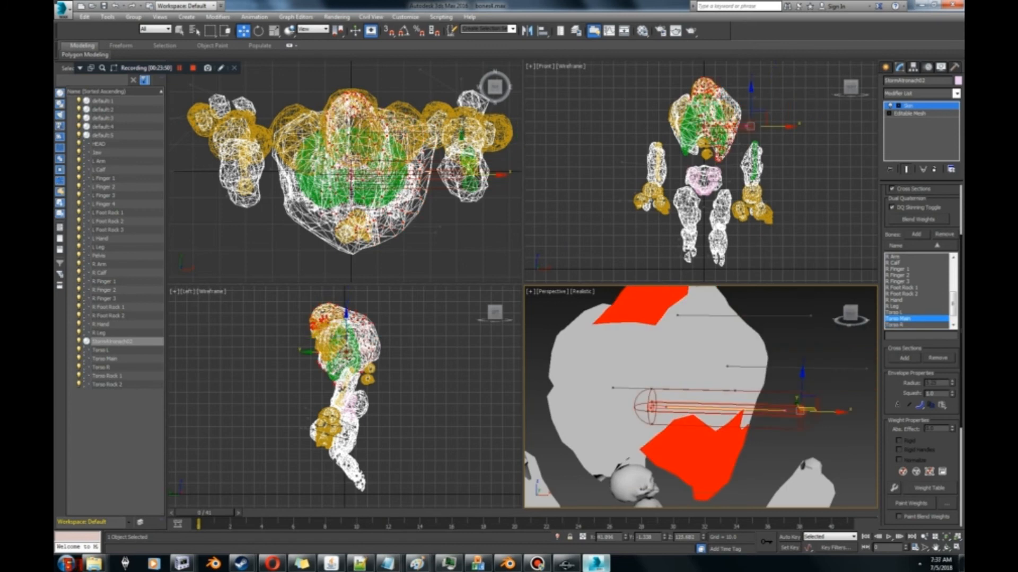
{"action": "left_click", "coordinate": [613, 388]}
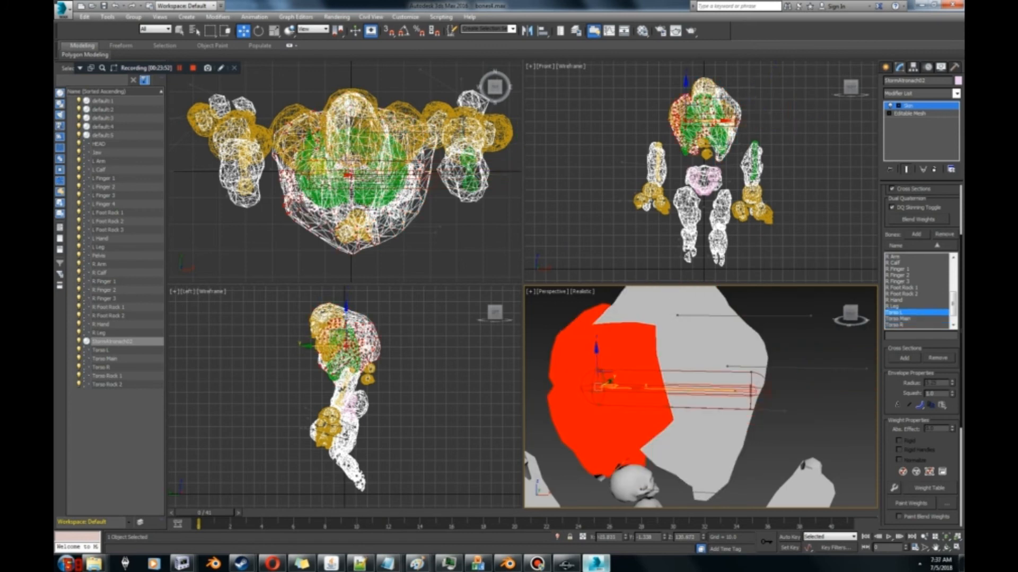
{"action": "left_click", "coordinate": [867, 369]}
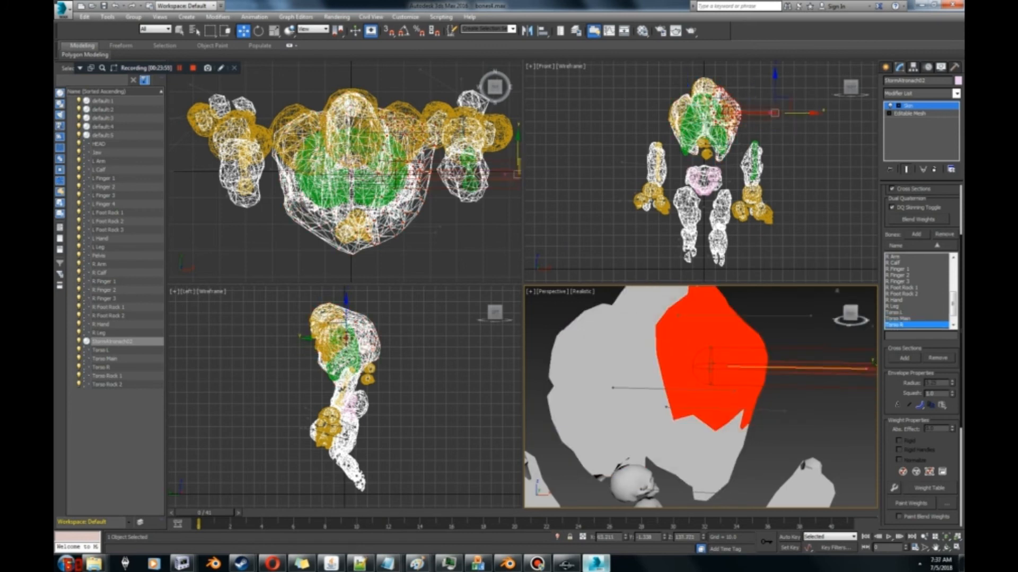
{"action": "left_click", "coordinate": [612, 388]}
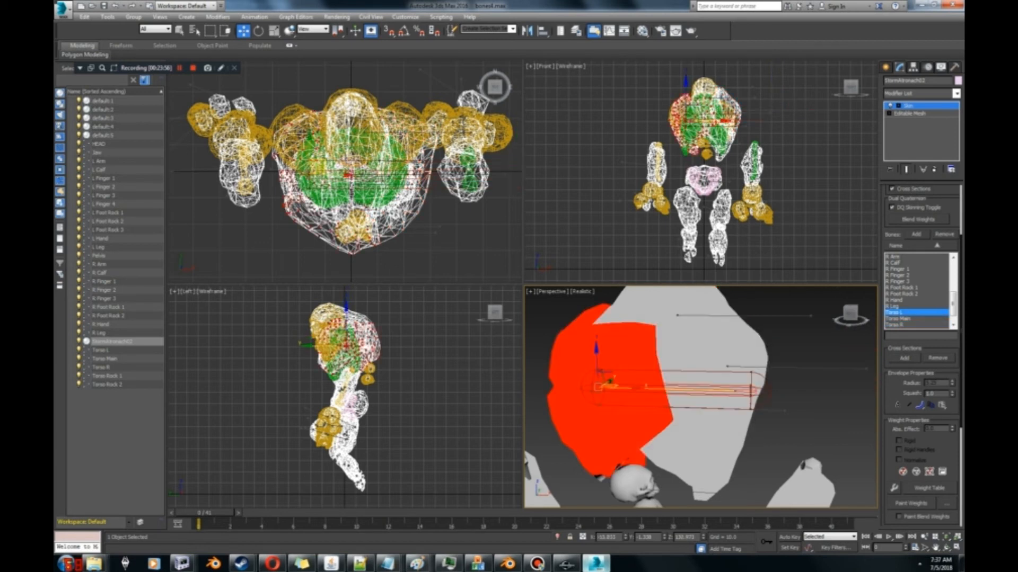
{"action": "left_click", "coordinate": [785, 410]}
{"action": "mouse_move", "coordinate": [836, 291]}
{"action": "middle_mouse_down", "text": "alt"}
{"action": "mouse_move", "coordinate": [834, 302]}
{"action": "mouse_move", "coordinate": [837, 289]}
{"action": "middle_mouse_up", "text": "alt"}
{"action": "scroll", "coordinate": [700, 397], "scroll_direction": "down", "scroll_amount": 4}
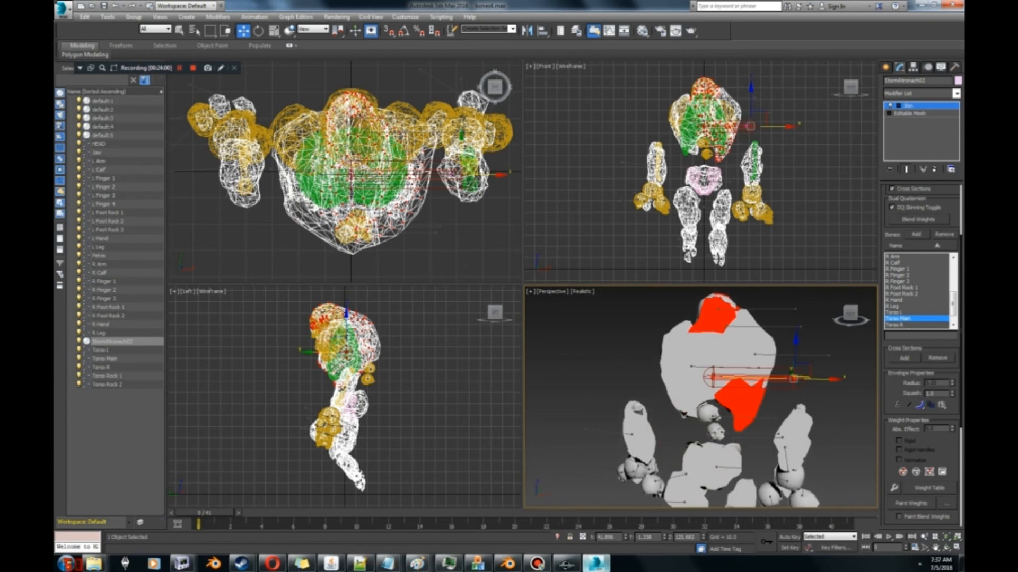
{"action": "middle_click_drag", "start_coordinate": [742, 392], "coordinate": [739, 396]}
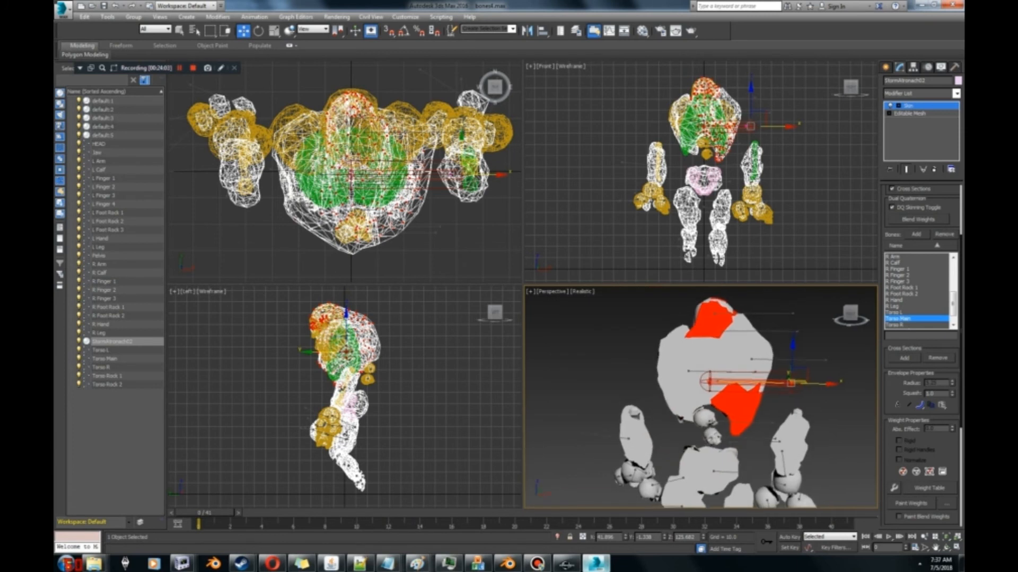
Step: Reopen bones4.max without saving the scene containing the imported atronach, and continue past the missing texture files
{"action": "left_click", "coordinate": [62, 8]}
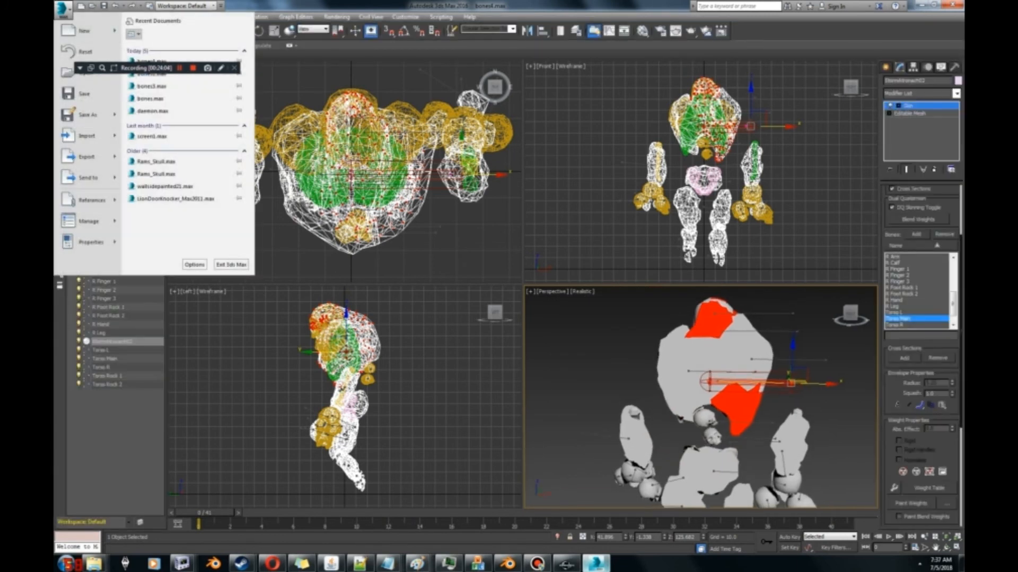
{"action": "left_click", "coordinate": [151, 60]}
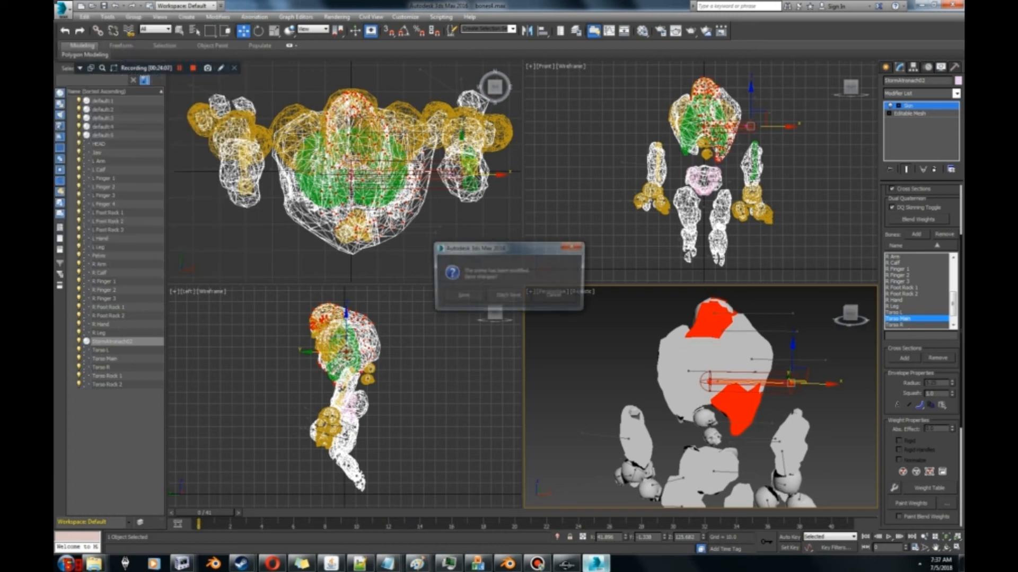
{"action": "left_click", "coordinate": [509, 297]}
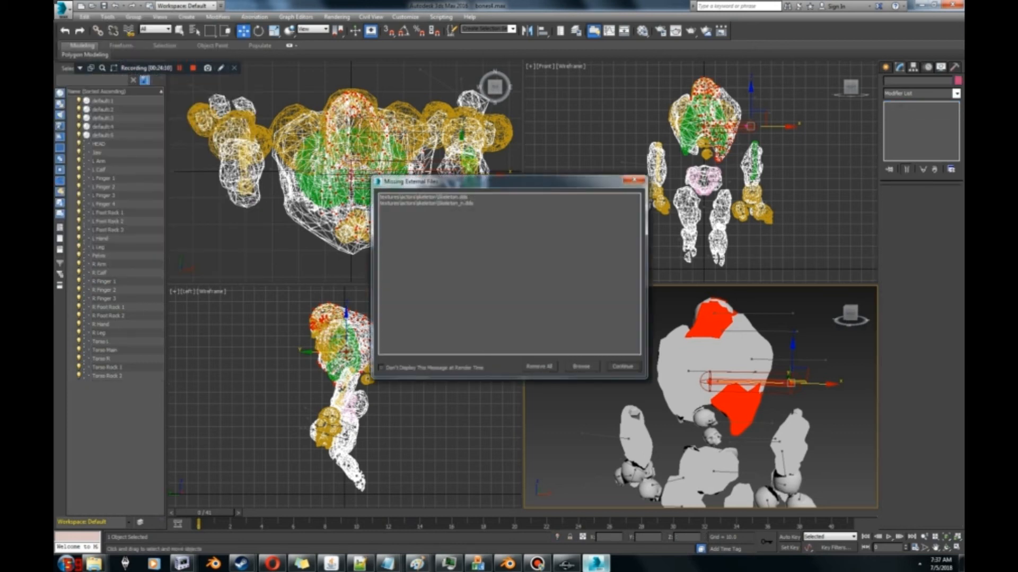
{"action": "key", "text": "Return"}
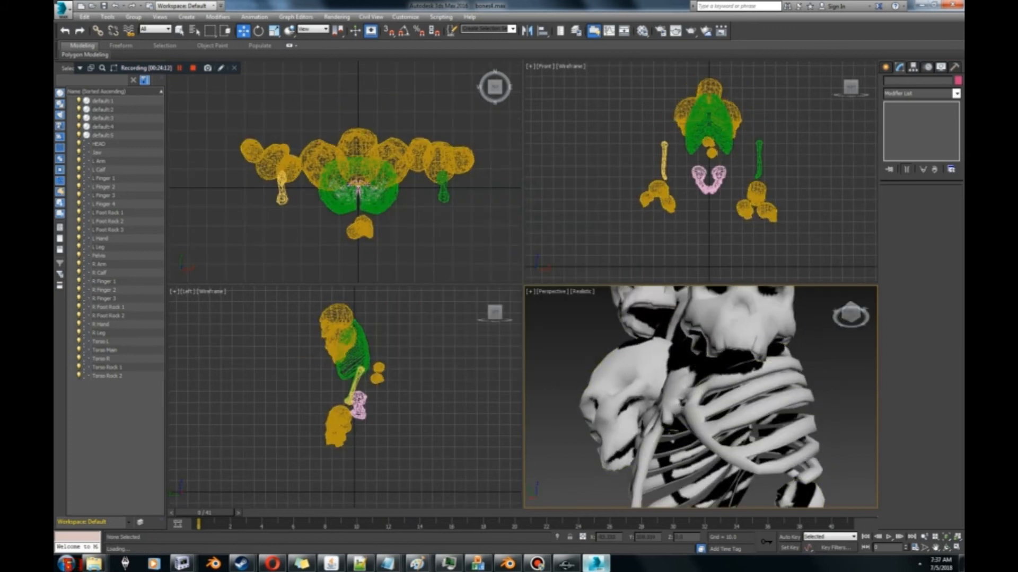
Step: Select the skull mesh, enable envelope editing on its Skin modifier, and choose the Torso R bone
{"action": "left_click_drag", "start_coordinate": [851, 316], "coordinate": [763, 302]}
{"action": "scroll", "coordinate": [753, 382], "scroll_direction": "down", "scroll_amount": 3}
{"action": "mouse_move", "coordinate": [753, 381]}
{"action": "middle_mouse_down", "text": "alt"}
{"action": "mouse_move", "coordinate": [726, 376]}
{"action": "mouse_move", "coordinate": [734, 373]}
{"action": "middle_mouse_up", "text": "alt"}
{"action": "middle_click_drag", "start_coordinate": [734, 373], "coordinate": [668, 450]}
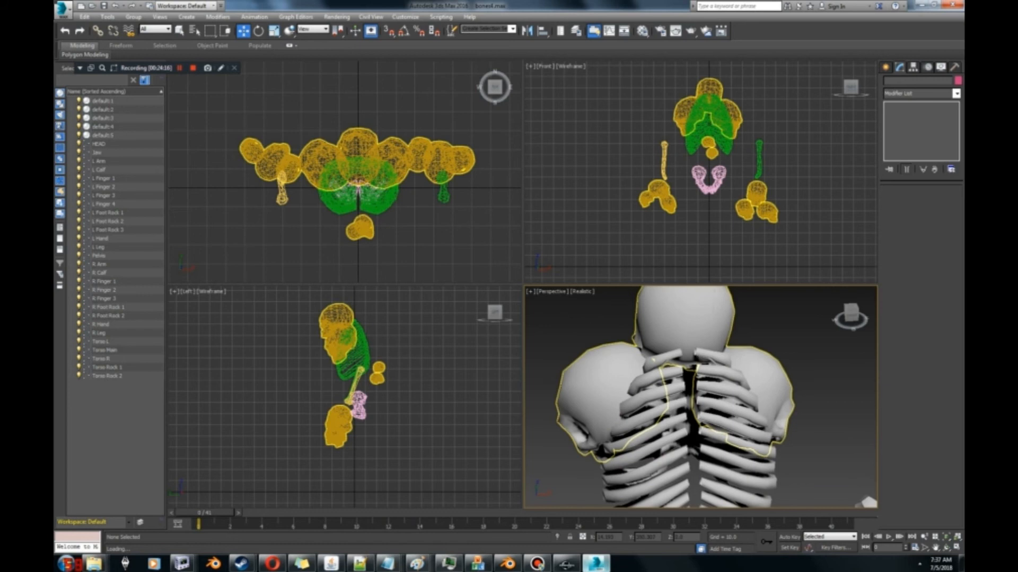
{"action": "left_click", "coordinate": [668, 450]}
{"action": "mouse_move", "coordinate": [850, 316]}
{"action": "left_mouse_down"}
{"action": "mouse_move", "coordinate": [795, 313]}
{"action": "mouse_move", "coordinate": [858, 310]}
{"action": "mouse_move", "coordinate": [843, 302]}
{"action": "left_mouse_up"}
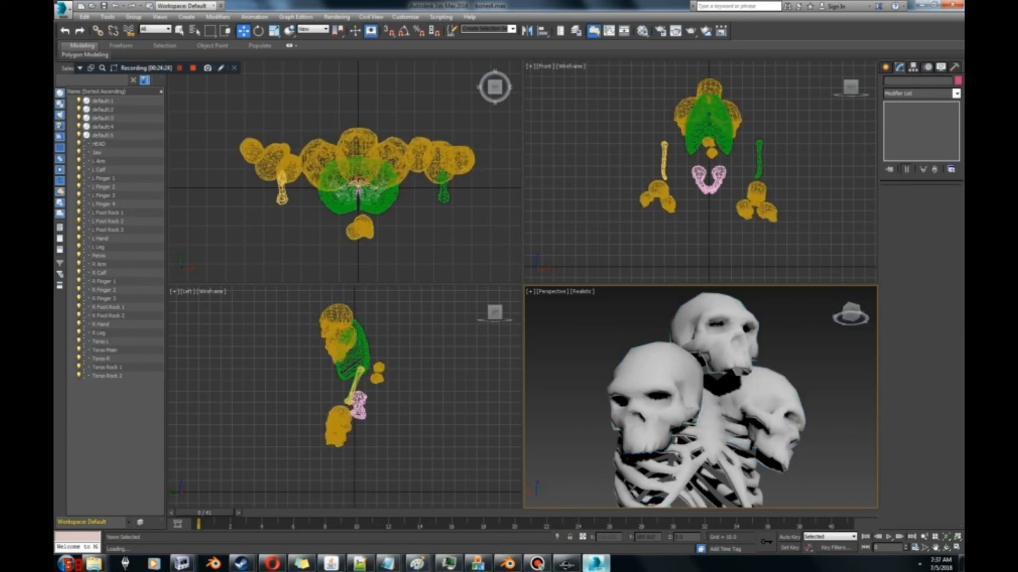
{"action": "scroll", "coordinate": [922, 318], "scroll_direction": "up", "scroll_amount": 3}
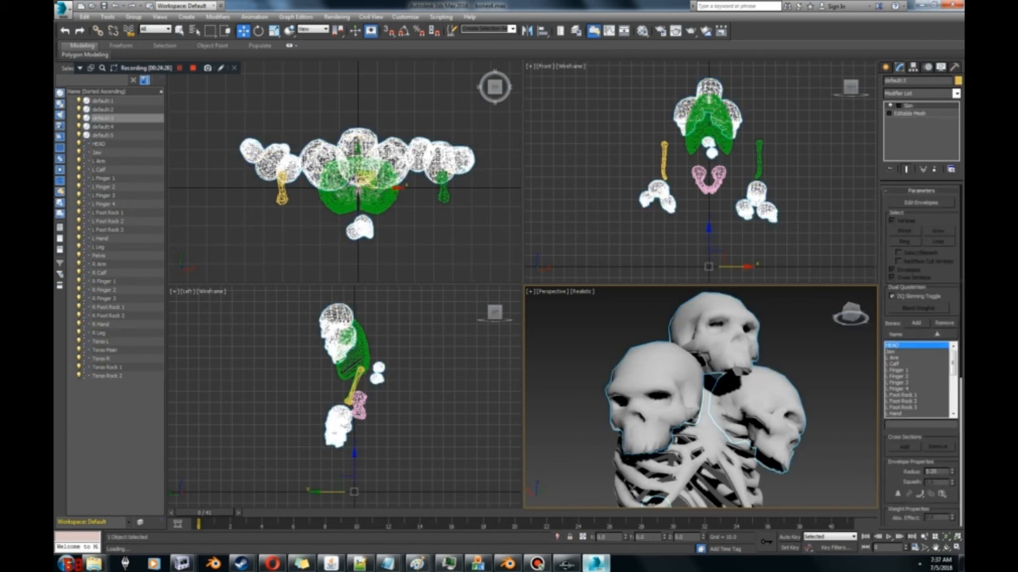
{"action": "left_click", "coordinate": [921, 203]}
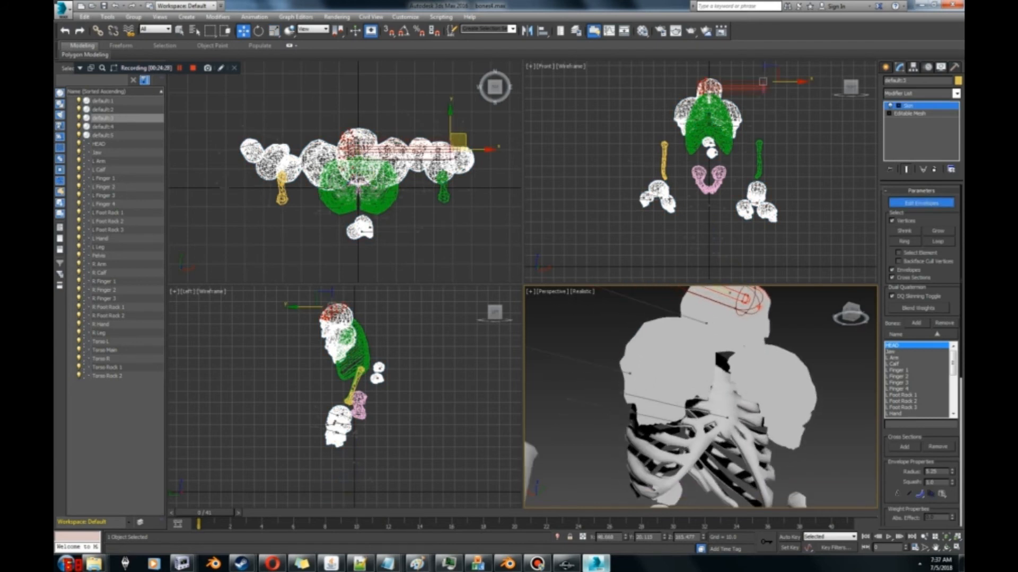
{"action": "left_click", "coordinate": [630, 373]}
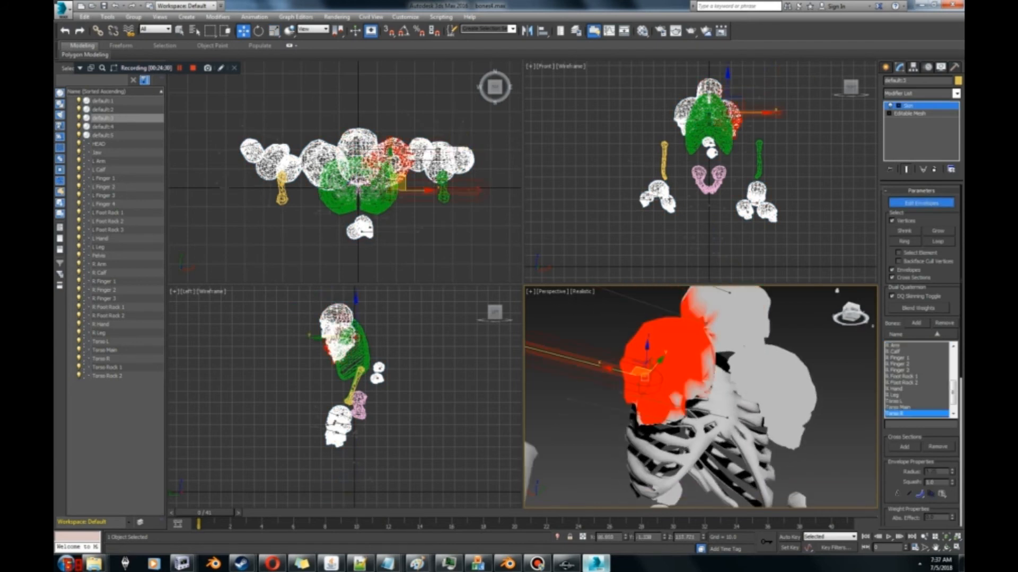
Step: Examine the Torso R weights on the shoulder skull, checking against the bone atronach preview in Creation Kit
{"action": "middle_click_drag", "start_coordinate": [837, 291], "coordinate": [906, 298]}
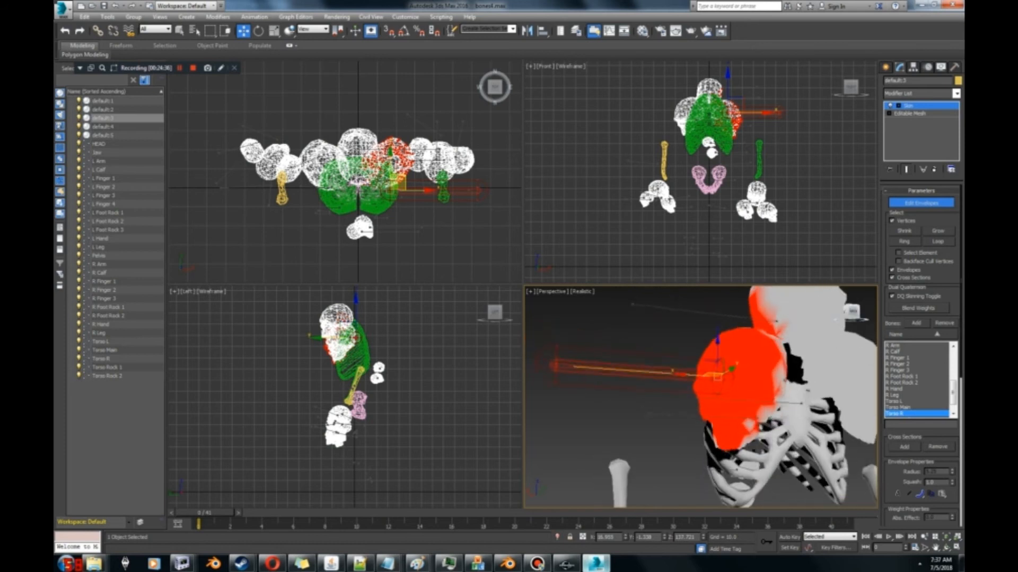
{"action": "left_click", "coordinate": [566, 563]}
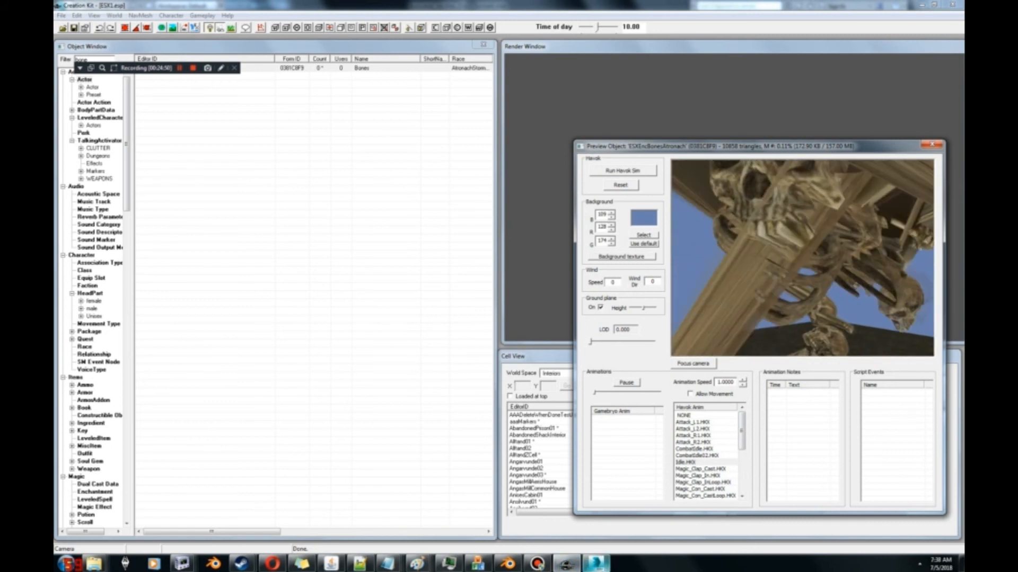
{"action": "key", "text": "alt+Tab"}
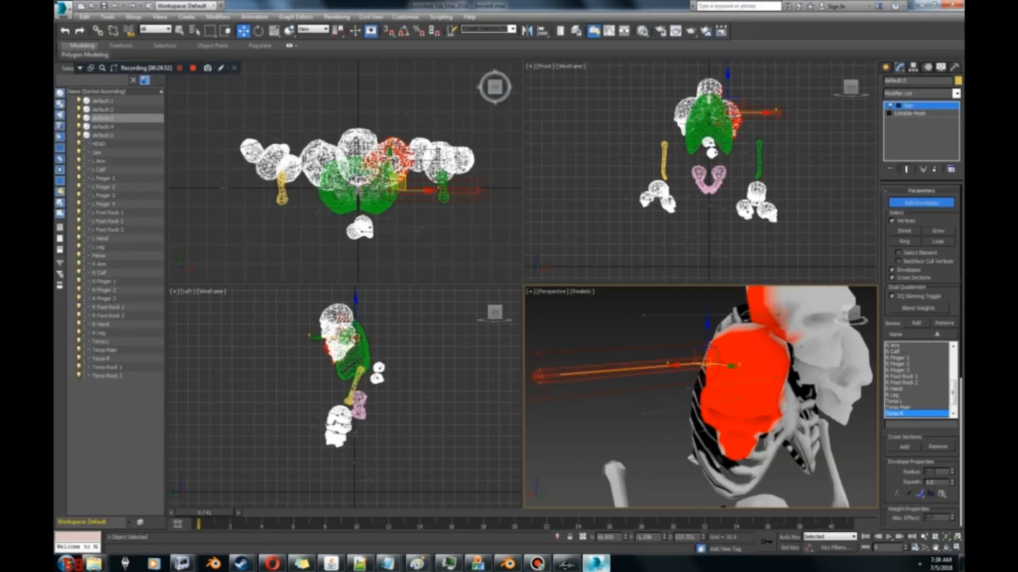
{"action": "mouse_move", "coordinate": [852, 313]}
{"action": "left_mouse_down"}
{"action": "mouse_move", "coordinate": [836, 321]}
{"action": "mouse_move", "coordinate": [817, 292]}
{"action": "mouse_move", "coordinate": [850, 312]}
{"action": "left_mouse_up"}
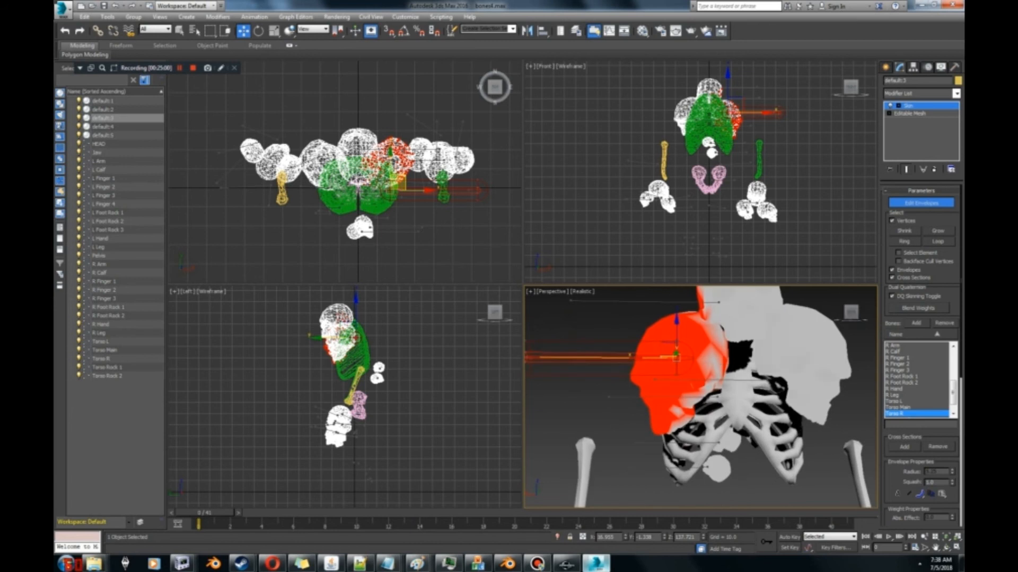
Step: Select the Torso Main bone and examine which parts of the three torso skulls it influences
{"action": "left_click", "coordinate": [898, 408]}
{"action": "left_click_drag", "start_coordinate": [850, 312], "coordinate": [850, 293]}
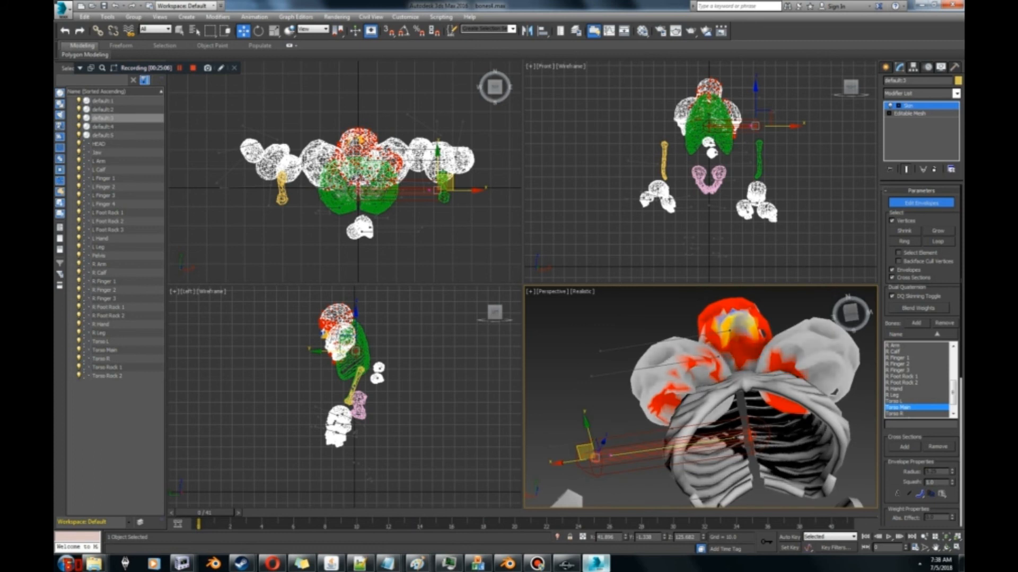
{"action": "middle_click_drag", "start_coordinate": [742, 403], "coordinate": [746, 417]}
{"action": "left_click_drag", "start_coordinate": [850, 312], "coordinate": [843, 317]}
{"action": "middle_click_drag", "start_coordinate": [768, 394], "coordinate": [763, 360]}
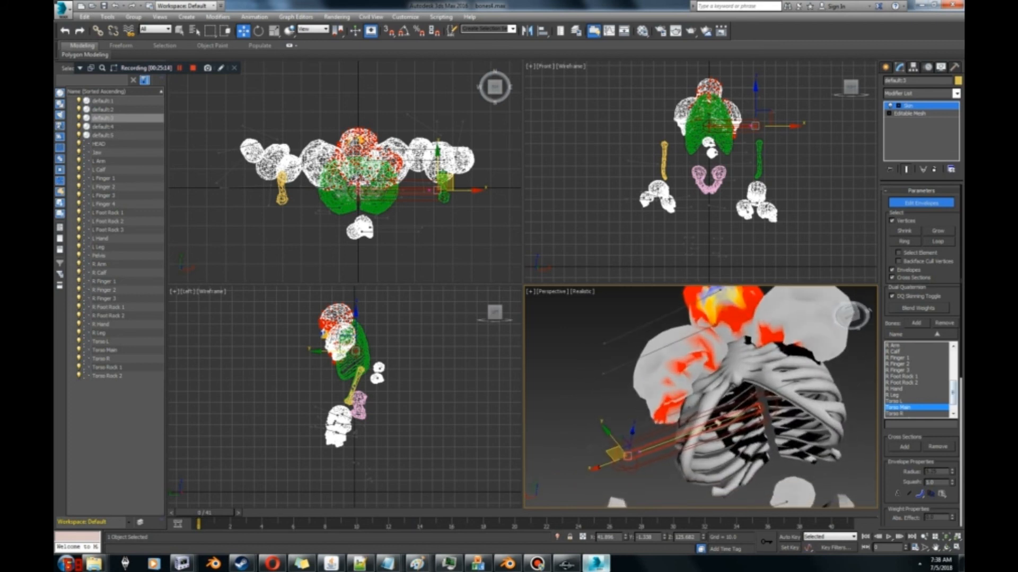
{"action": "scroll", "coordinate": [921, 356], "scroll_direction": "down", "scroll_amount": 10}
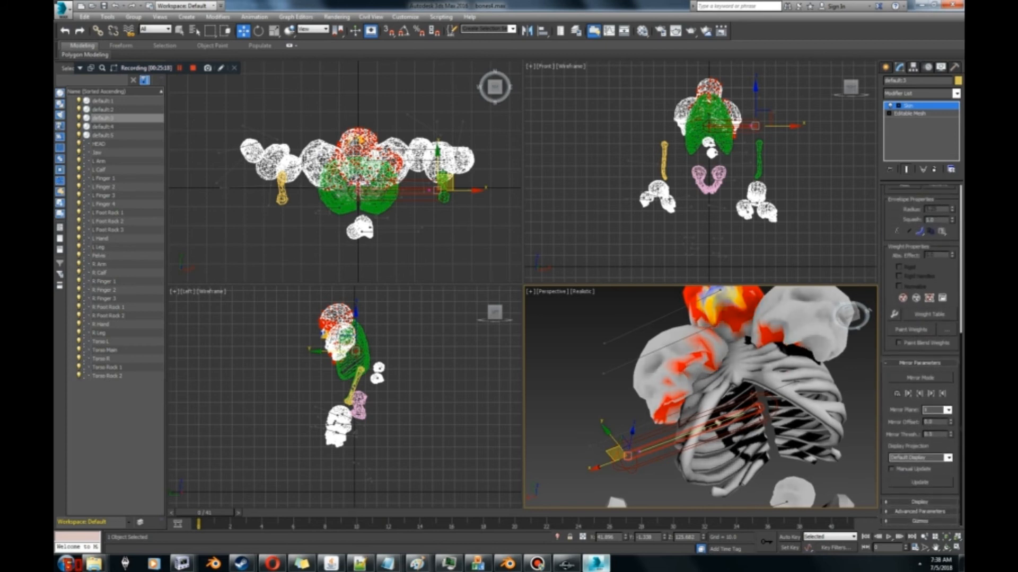
{"action": "left_click", "coordinate": [911, 329]}
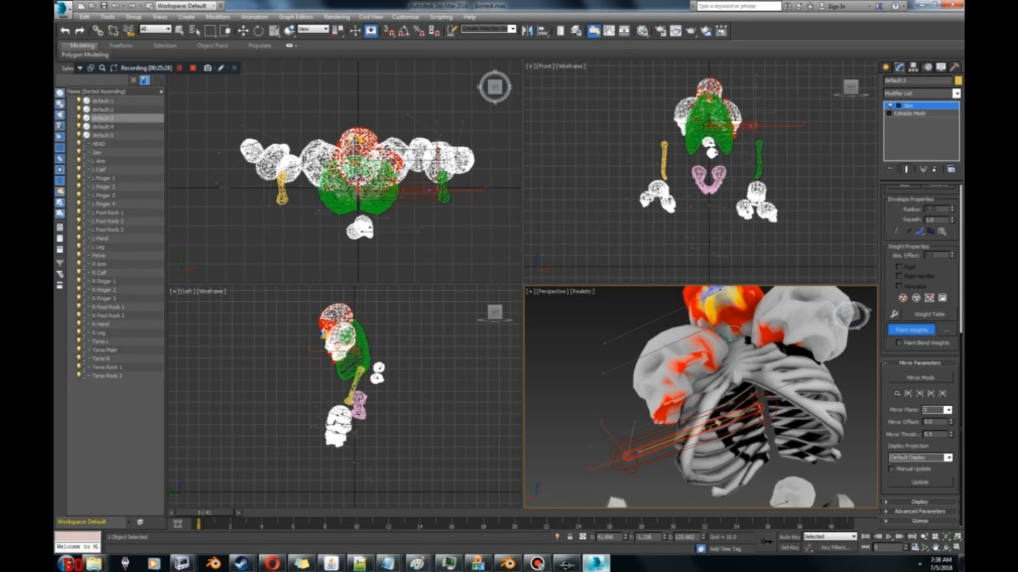
{"action": "left_click_drag", "start_coordinate": [851, 316], "coordinate": [871, 324]}
{"action": "left_click", "coordinate": [947, 330]}
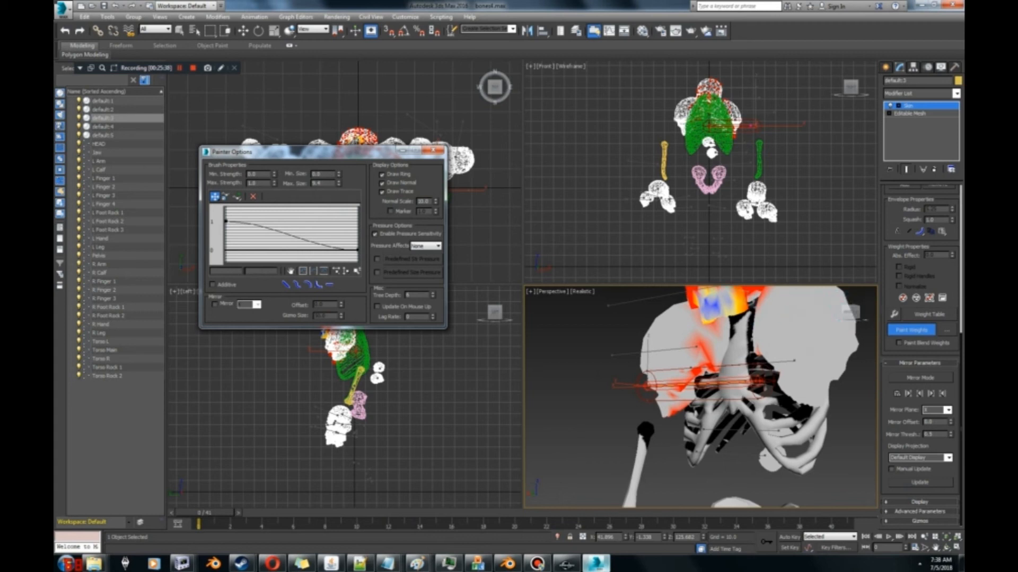
{"action": "left_click_drag", "start_coordinate": [851, 312], "coordinate": [854, 356]}
{"action": "left_click_drag", "start_coordinate": [851, 312], "coordinate": [845, 266]}
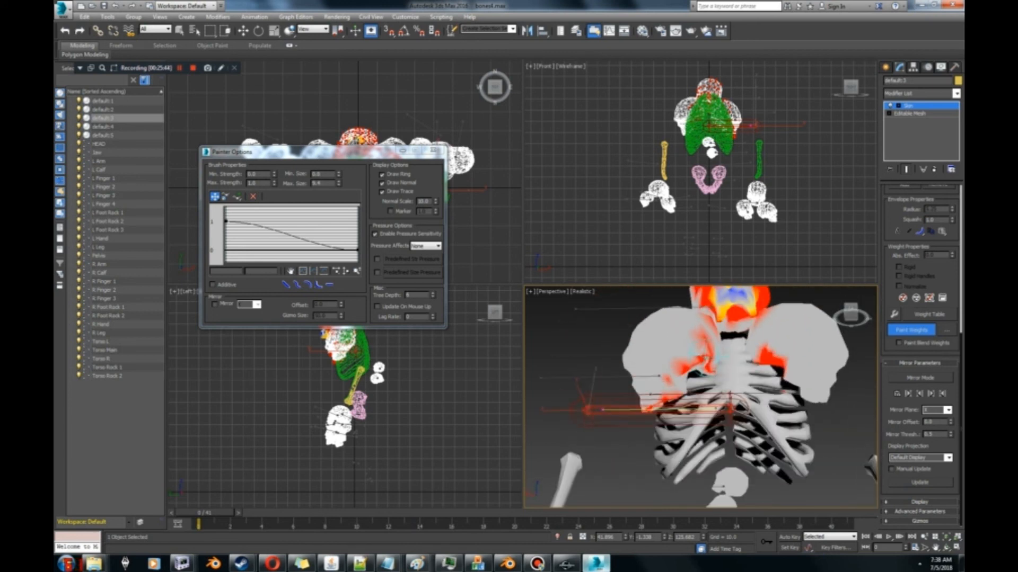
{"action": "mouse_move", "coordinate": [851, 313]}
{"action": "left_mouse_down"}
{"action": "mouse_move", "coordinate": [873, 305]}
{"action": "mouse_move", "coordinate": [851, 294]}
{"action": "left_mouse_up"}
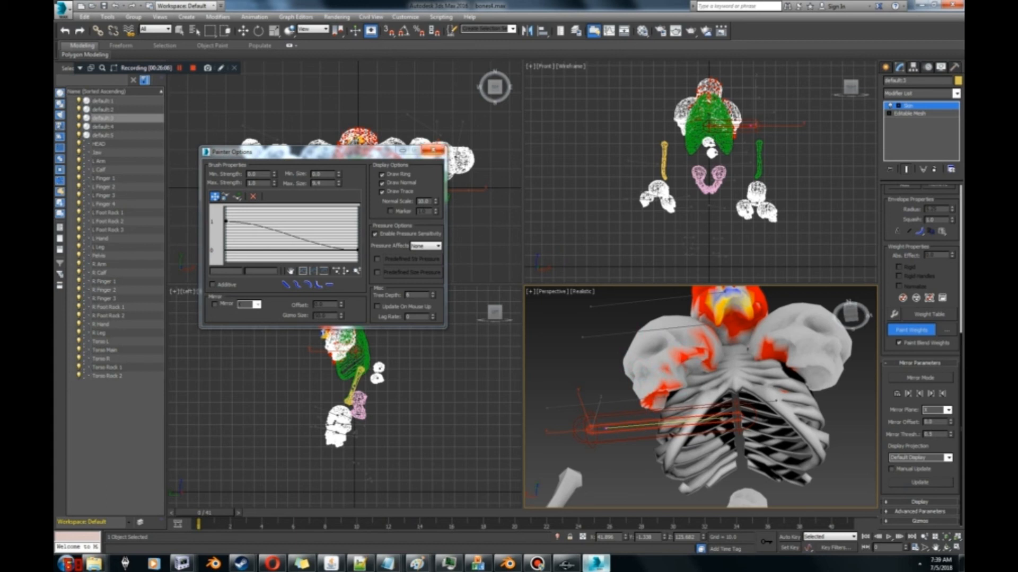
{"action": "left_click", "coordinate": [433, 151]}
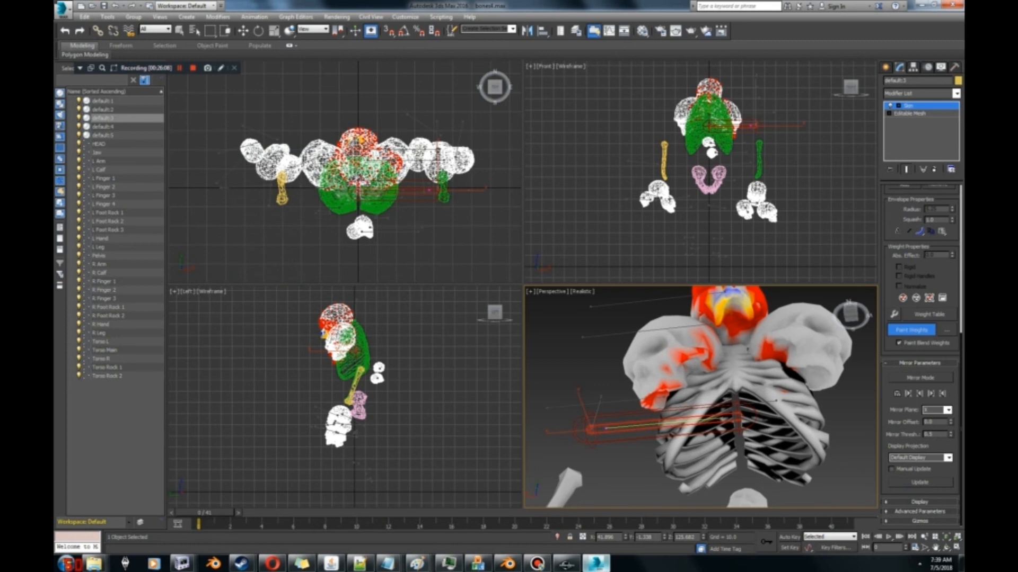
Step: Open the Weight Tool, select the Torso R shoulder skull's face vertices, and compare that skull with the Creation Kit preview
{"action": "left_click", "coordinate": [911, 330]}
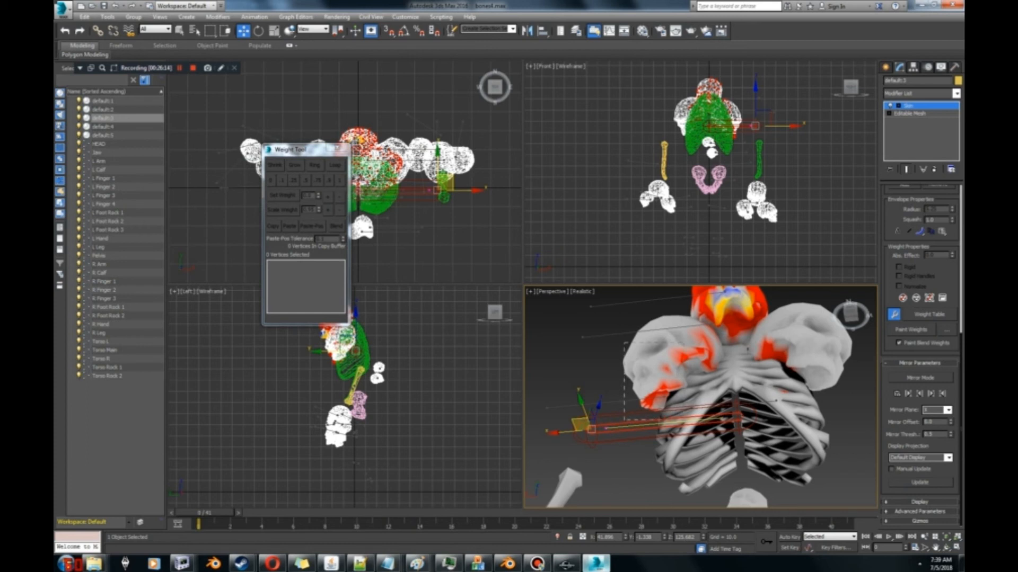
{"action": "left_click_drag", "start_coordinate": [624, 343], "coordinate": [673, 416]}
{"action": "left_click", "coordinate": [566, 564]}
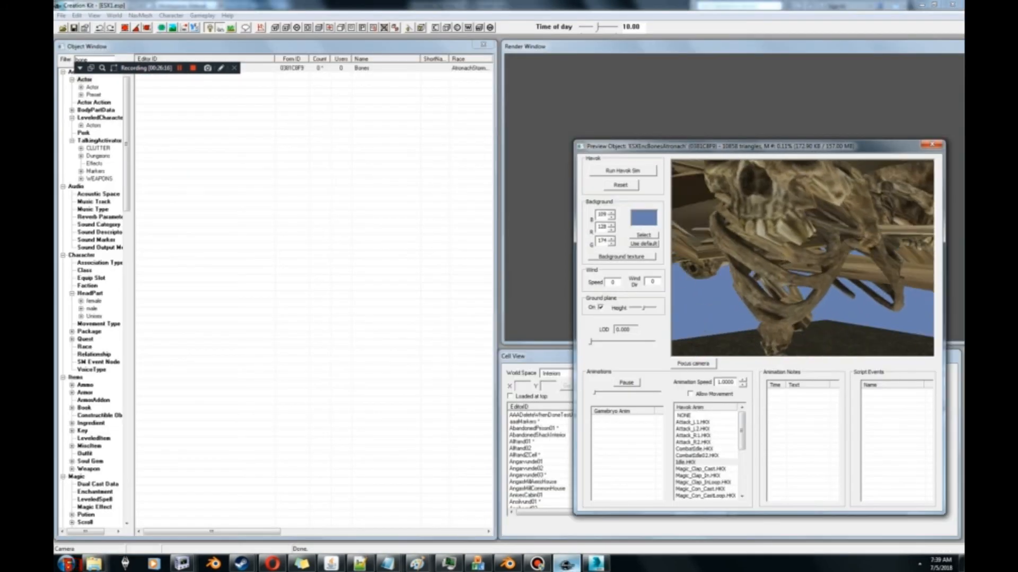
{"action": "left_click", "coordinate": [84, 28]}
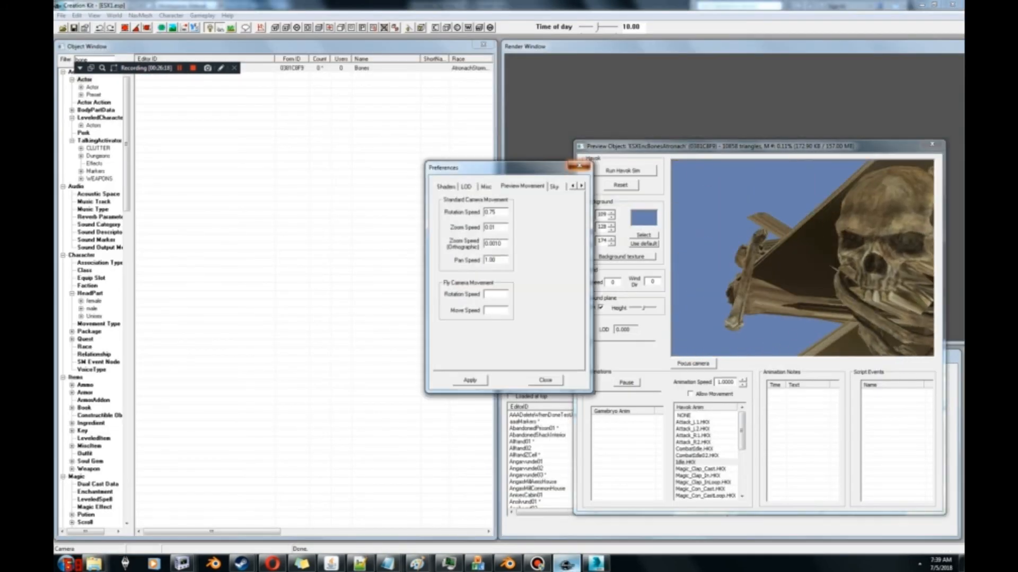
{"action": "left_click", "coordinate": [584, 166]}
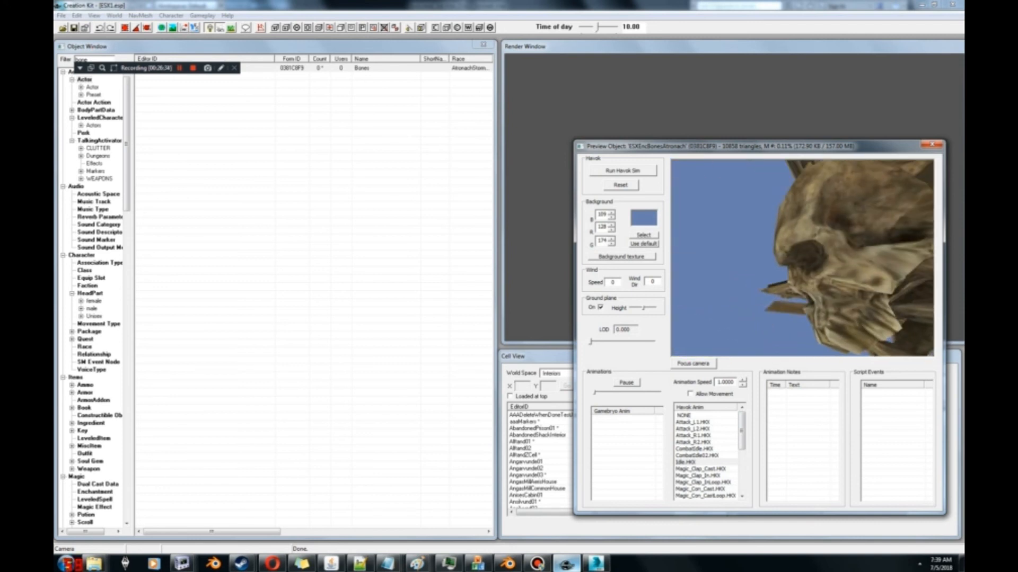
{"action": "left_click", "coordinate": [595, 564]}
Step: Reselect the face vertices of the Torso R shoulder skull and set their Torso Main weight to 0
{"action": "middle_click_drag", "start_coordinate": [757, 305], "coordinate": [766, 303]}
{"action": "left_click_drag", "start_coordinate": [851, 314], "coordinate": [842, 332]}
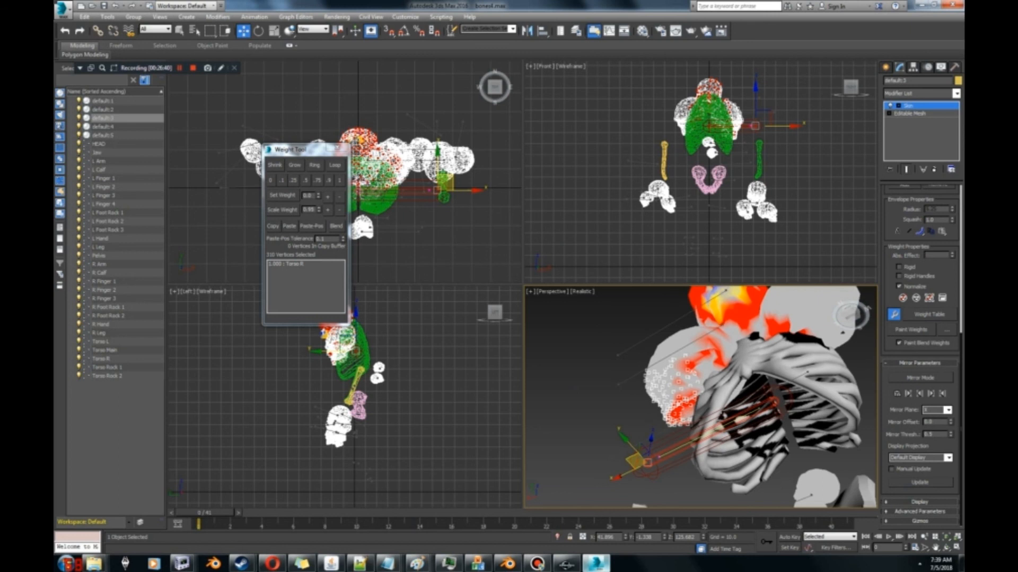
{"action": "scroll", "coordinate": [721, 414], "scroll_direction": "up", "scroll_amount": 4}
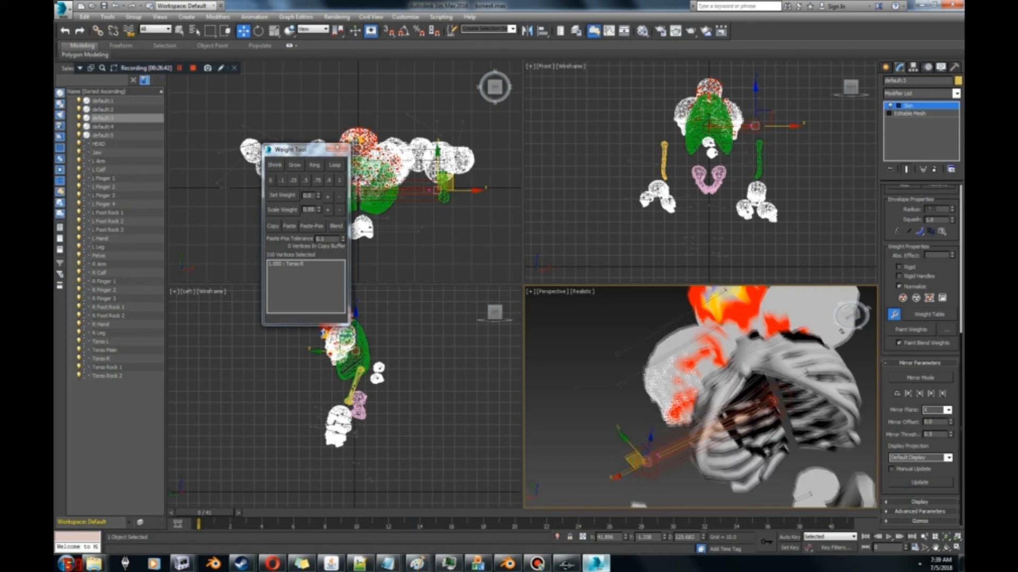
{"action": "key", "text": "ctrl+d"}
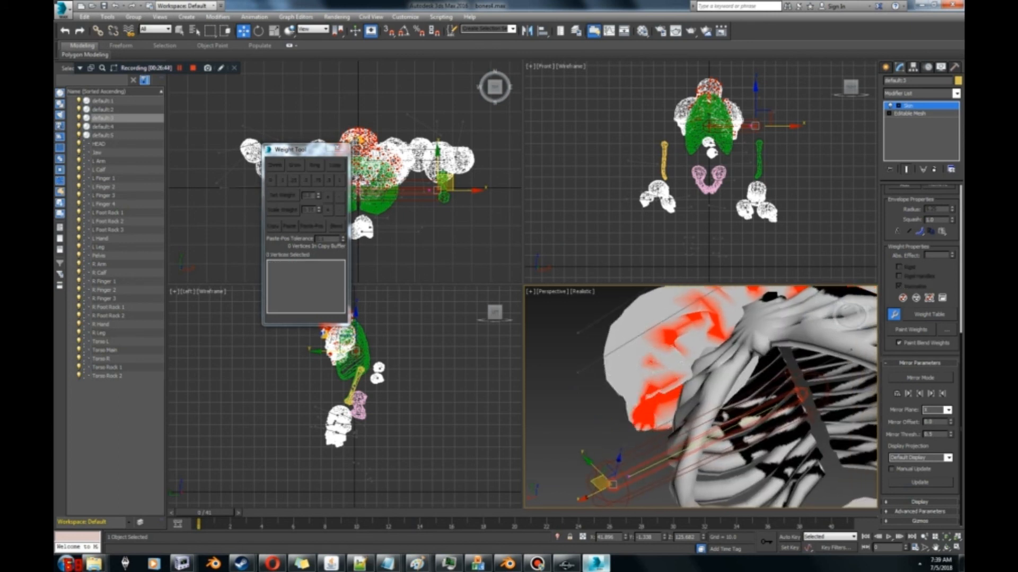
{"action": "middle_click_drag", "start_coordinate": [705, 398], "coordinate": [700, 407]}
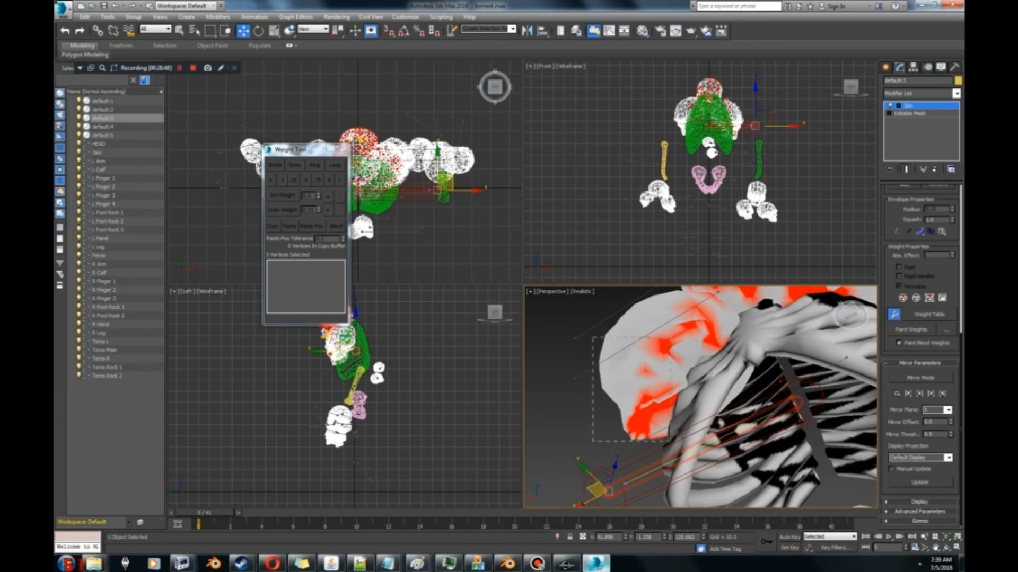
{"action": "left_click_drag", "start_coordinate": [671, 441], "coordinate": [671, 442]}
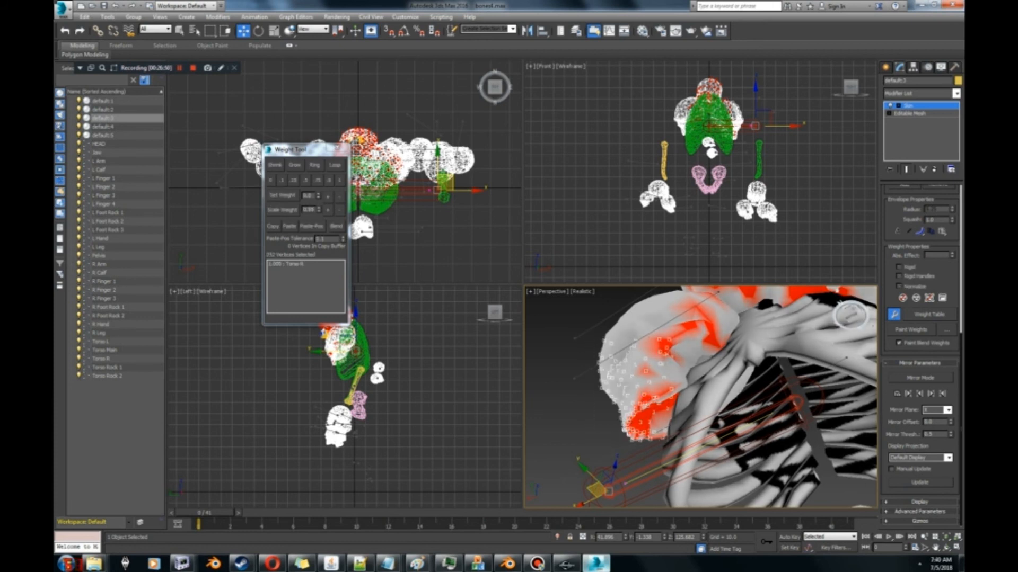
{"action": "left_click", "coordinate": [270, 180]}
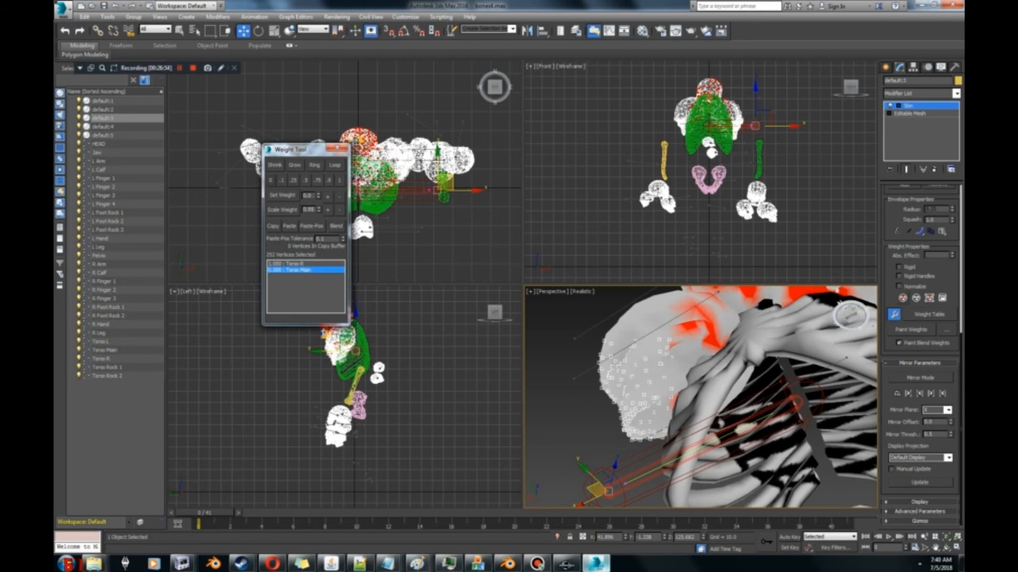
Step: Compare the shoulder skull's remaining Torso Main areas with the stretched skull in the Creation Kit preview
{"action": "middle_click_drag", "start_coordinate": [851, 315], "coordinate": [851, 314], "text": "alt"}
{"action": "middle_click_drag", "start_coordinate": [717, 314], "coordinate": [695, 329], "text": "alt"}
{"action": "left_click", "coordinate": [567, 563]}
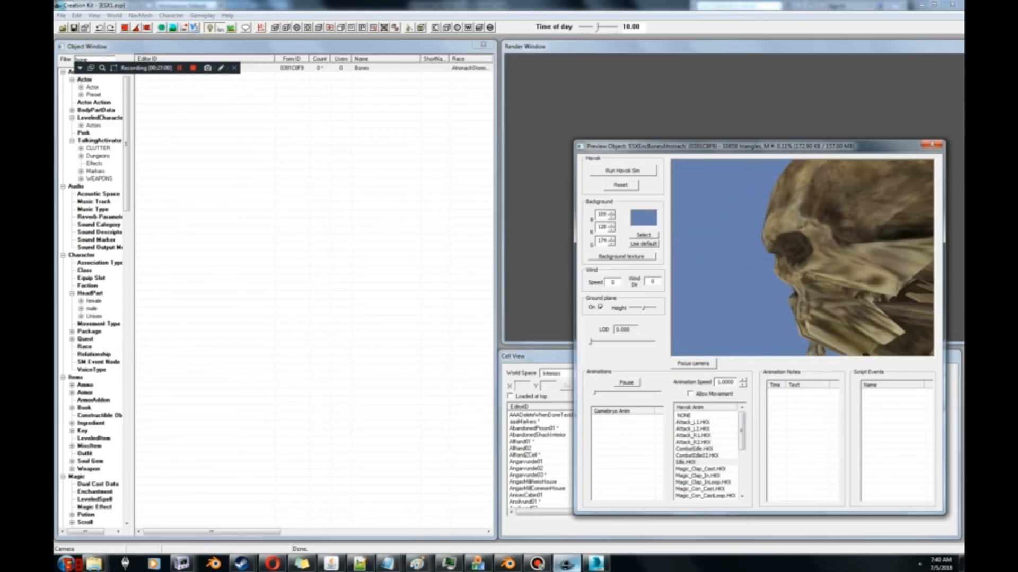
{"action": "left_click", "coordinate": [595, 564]}
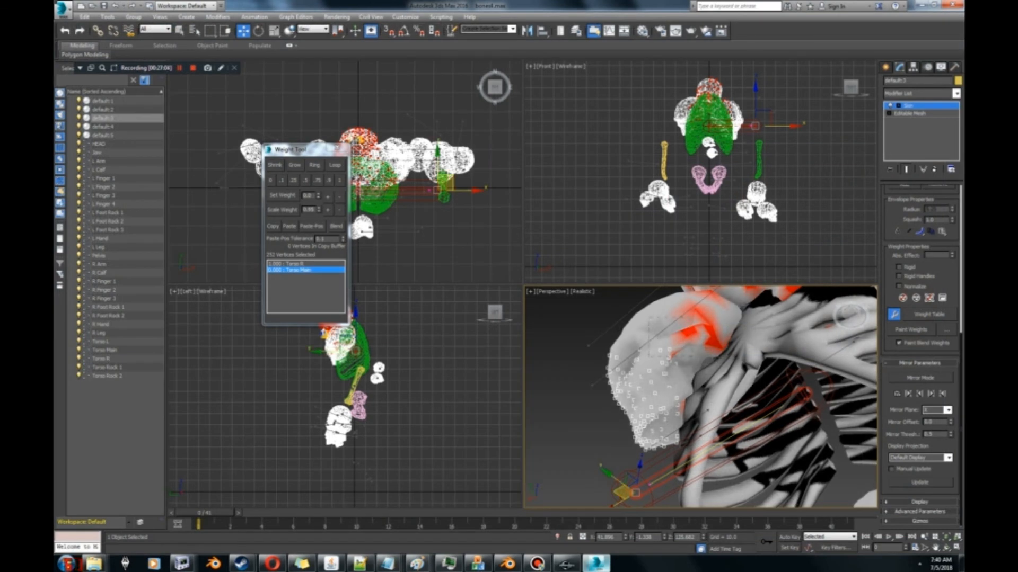
{"action": "left_click", "coordinate": [567, 564]}
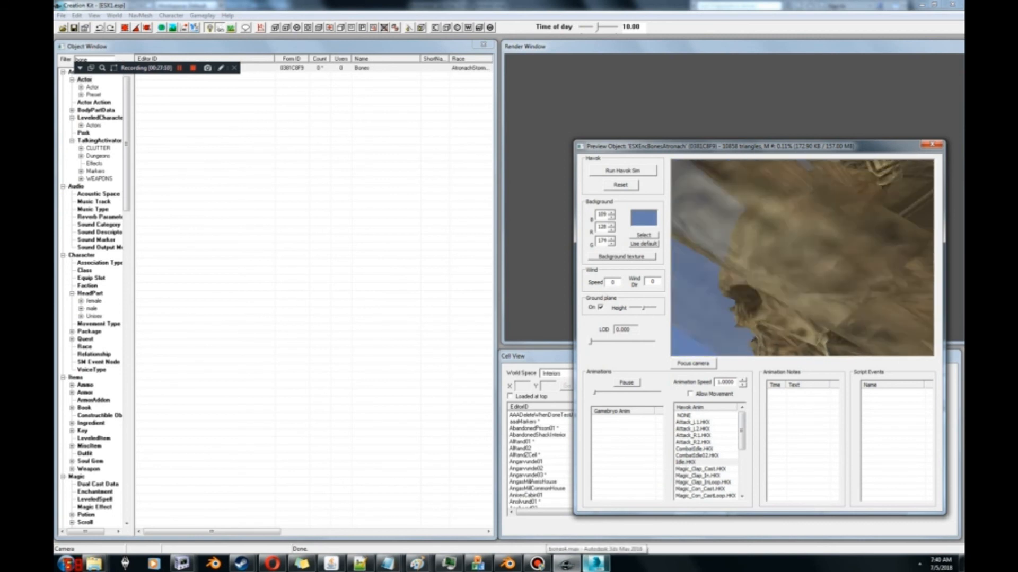
{"action": "left_click", "coordinate": [594, 564]}
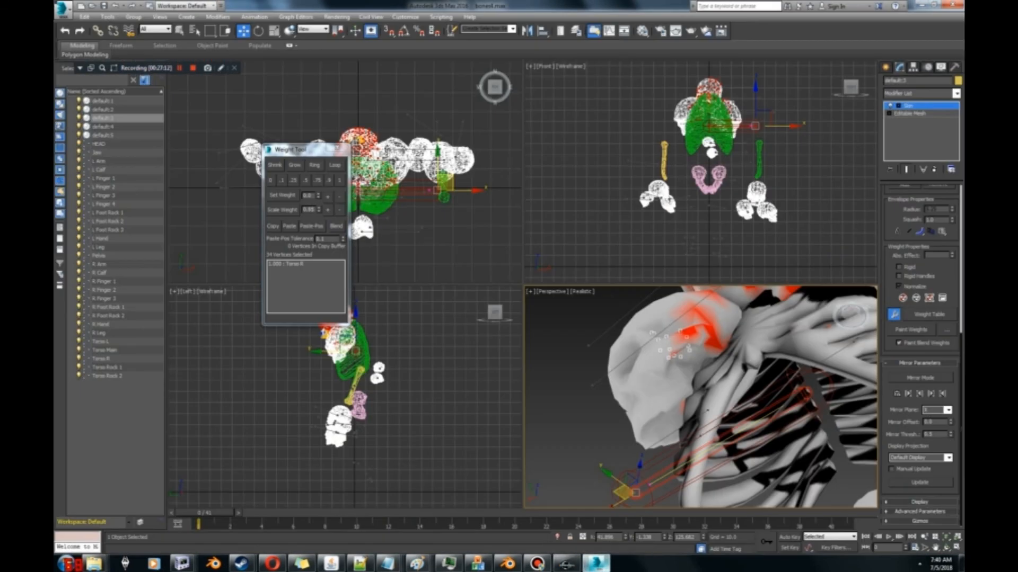
Step: Set the Torso Main weight to 0 on the remaining vertices at the shoulder skull's inner side and underside, checking the Creation Kit preview
{"action": "left_click_drag", "start_coordinate": [850, 315], "coordinate": [860, 340]}
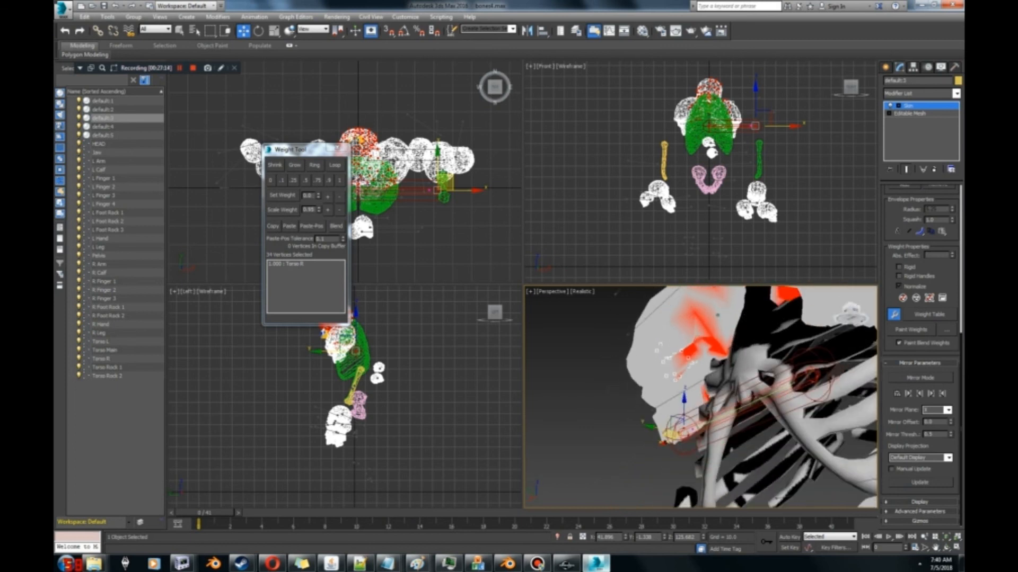
{"action": "left_click_drag", "start_coordinate": [668, 305], "coordinate": [728, 367]}
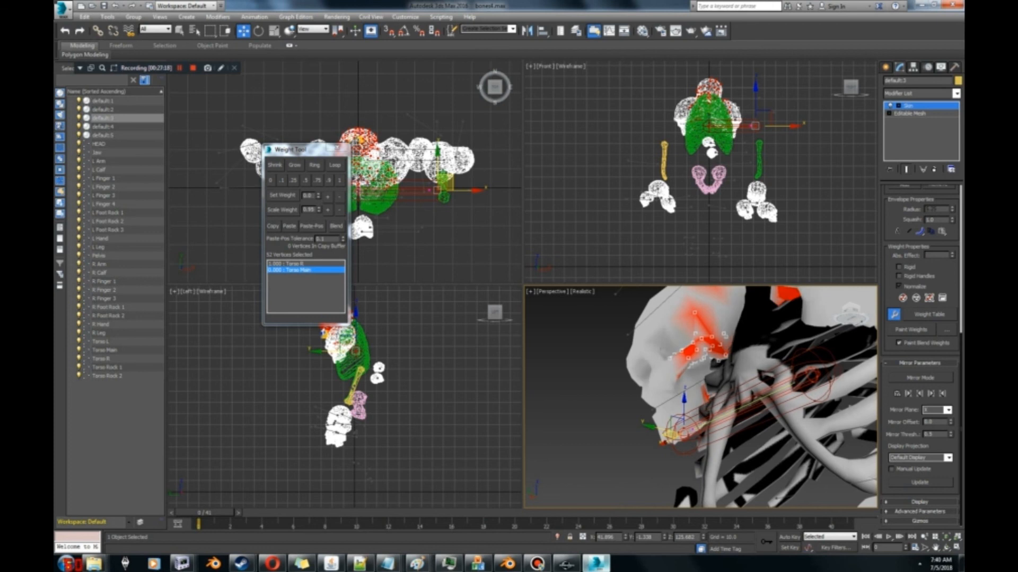
{"action": "left_click_drag", "start_coordinate": [852, 312], "coordinate": [849, 347]}
{"action": "middle_click_drag", "start_coordinate": [742, 408], "coordinate": [694, 365], "text": "alt"}
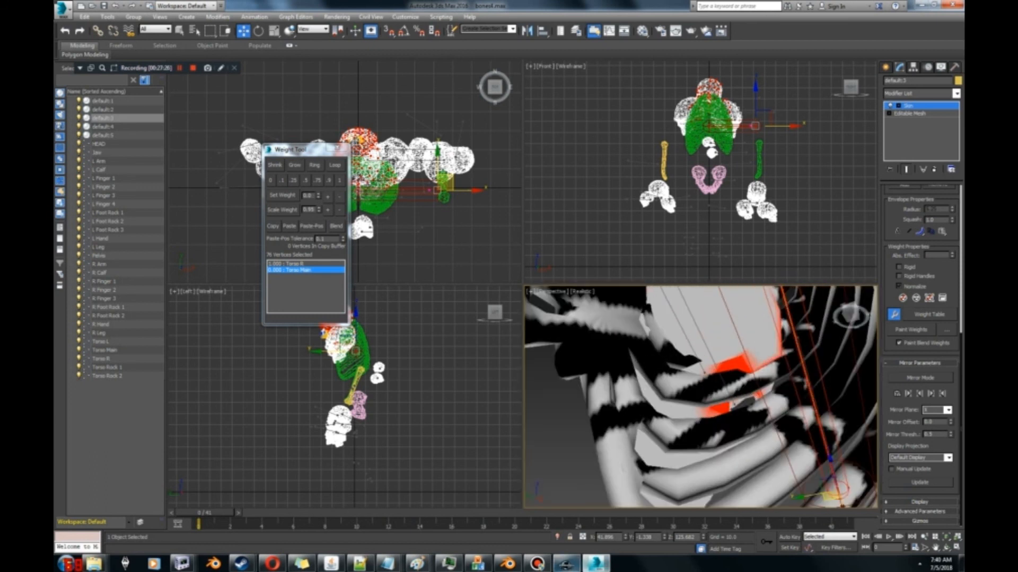
{"action": "key", "text": "alt+Tab"}
{"action": "middle_click_drag", "start_coordinate": [768, 297], "coordinate": [879, 188]}
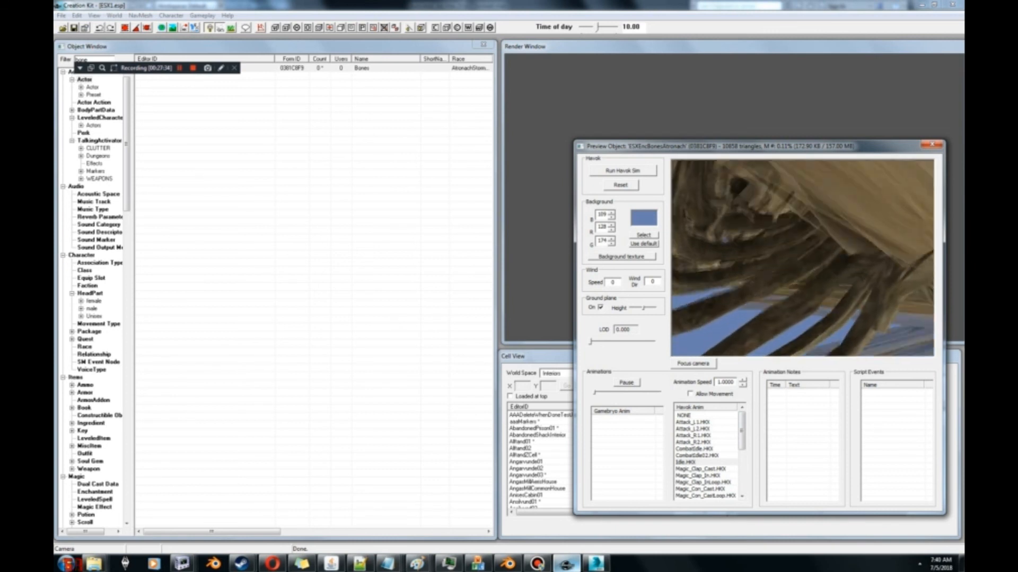
{"action": "key", "text": "alt+Tab"}
{"action": "mouse_move", "coordinate": [734, 406]}
{"action": "middle_mouse_down", "text": "alt"}
{"action": "mouse_move", "coordinate": [724, 453]}
{"action": "mouse_move", "coordinate": [740, 432]}
{"action": "mouse_move", "coordinate": [819, 427]}
{"action": "mouse_move", "coordinate": [742, 421]}
{"action": "middle_mouse_up", "text": "alt"}
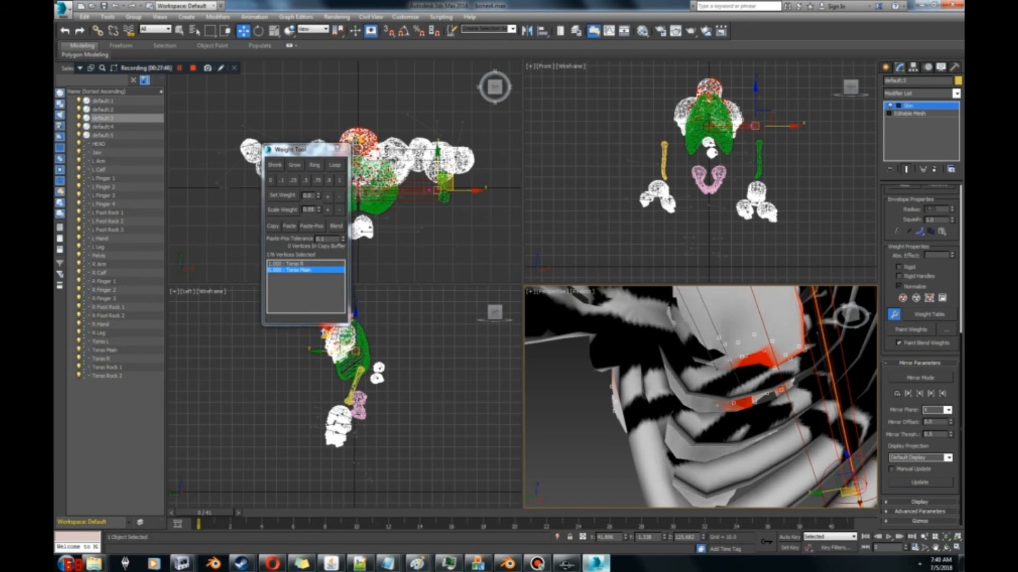
{"action": "left_click", "coordinate": [270, 180]}
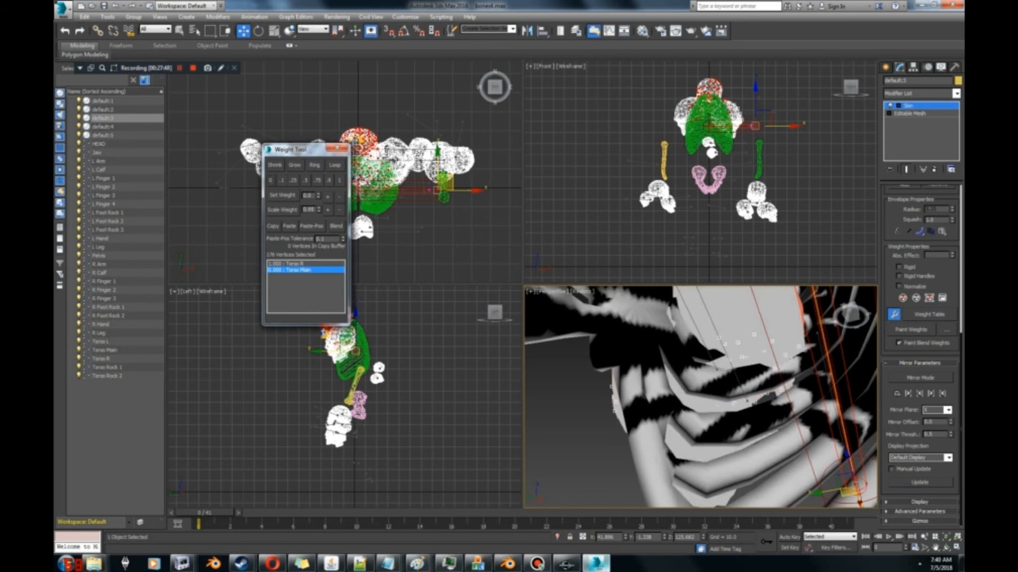
Step: Switch to the Torso R bone and inspect the shoulder skull for patches it does not fully influence
{"action": "middle_click_drag", "start_coordinate": [763, 403], "coordinate": [689, 377], "text": "alt"}
{"action": "scroll", "coordinate": [700, 381], "scroll_direction": "down", "scroll_amount": 4}
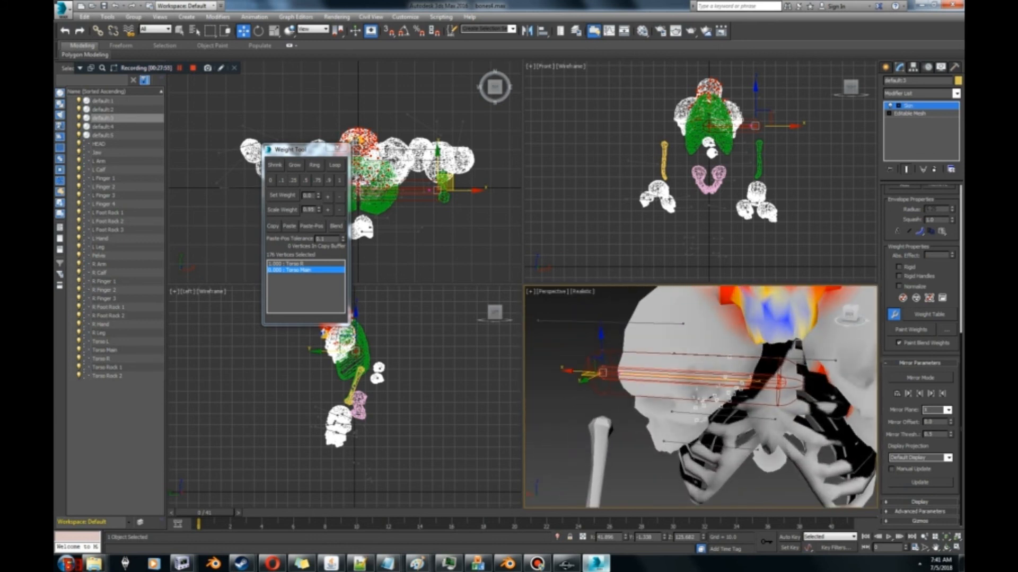
{"action": "scroll", "coordinate": [697, 391], "scroll_direction": "down", "scroll_amount": 2}
{"action": "scroll", "coordinate": [708, 394], "scroll_direction": "up", "scroll_amount": 2}
{"action": "middle_click_drag", "start_coordinate": [710, 397], "coordinate": [729, 384], "text": "alt"}
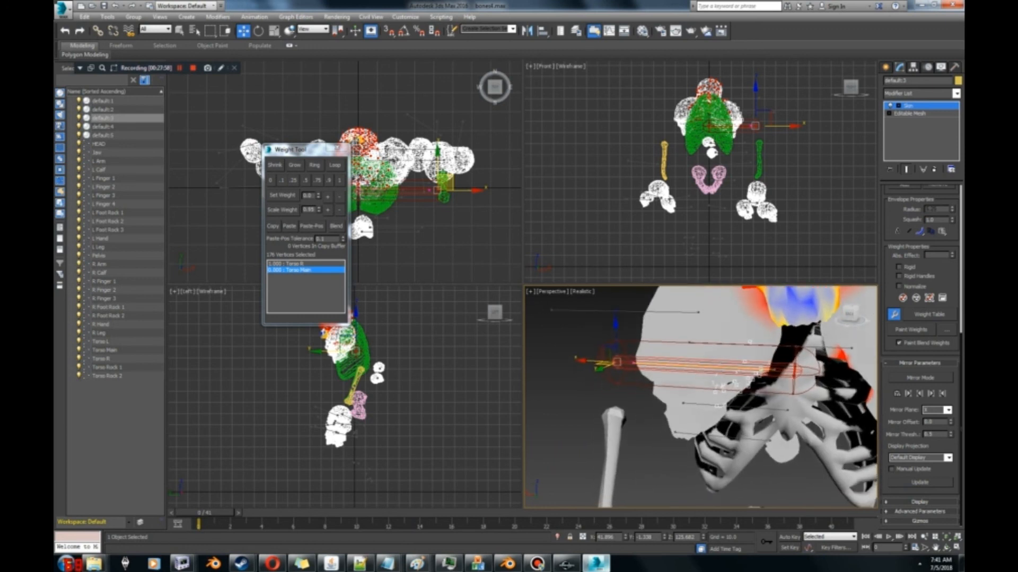
{"action": "middle_click_drag", "start_coordinate": [732, 383], "coordinate": [735, 395], "text": "alt"}
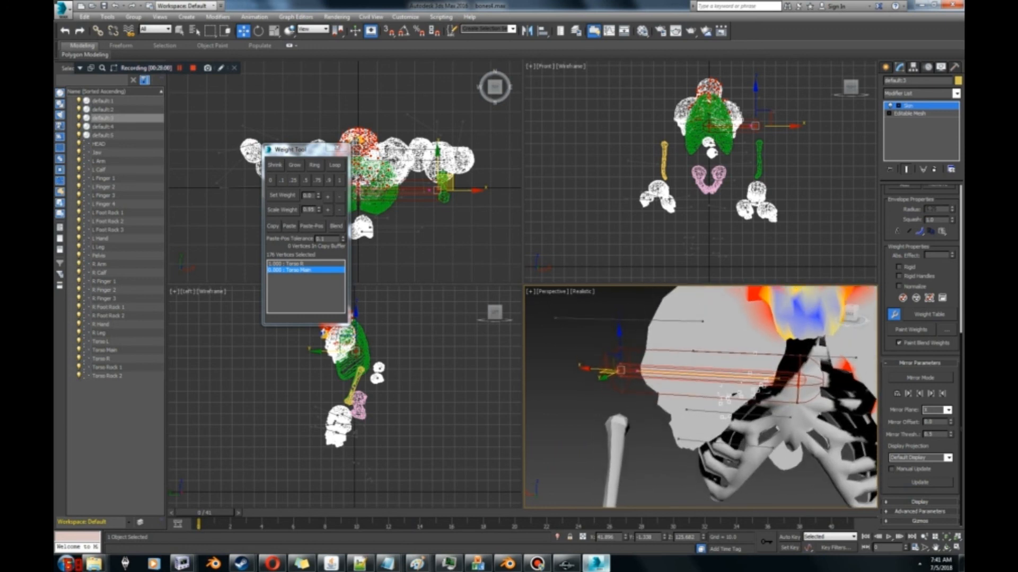
{"action": "left_click", "coordinate": [702, 321]}
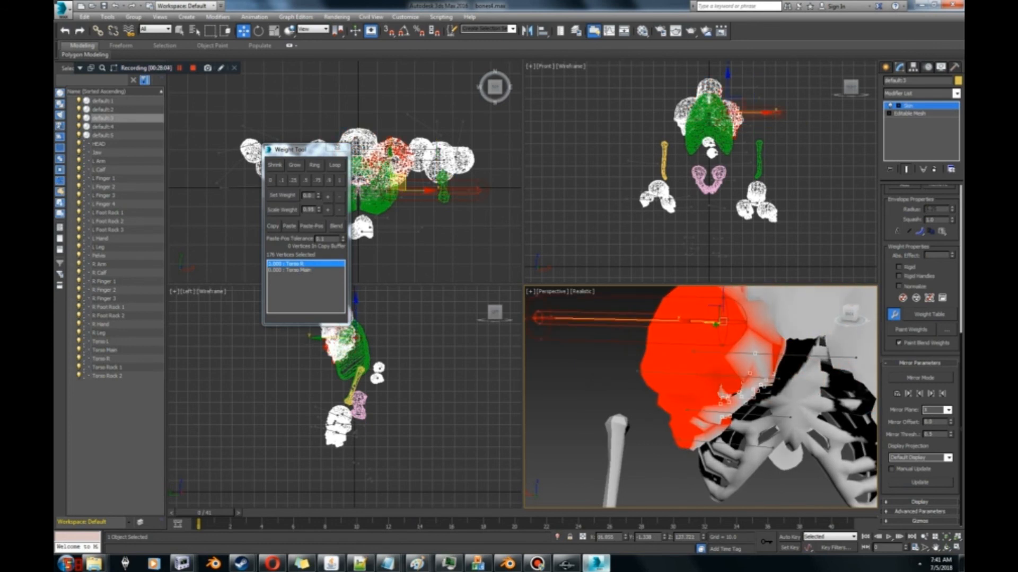
{"action": "middle_click_drag", "start_coordinate": [811, 407], "coordinate": [731, 408], "text": "alt"}
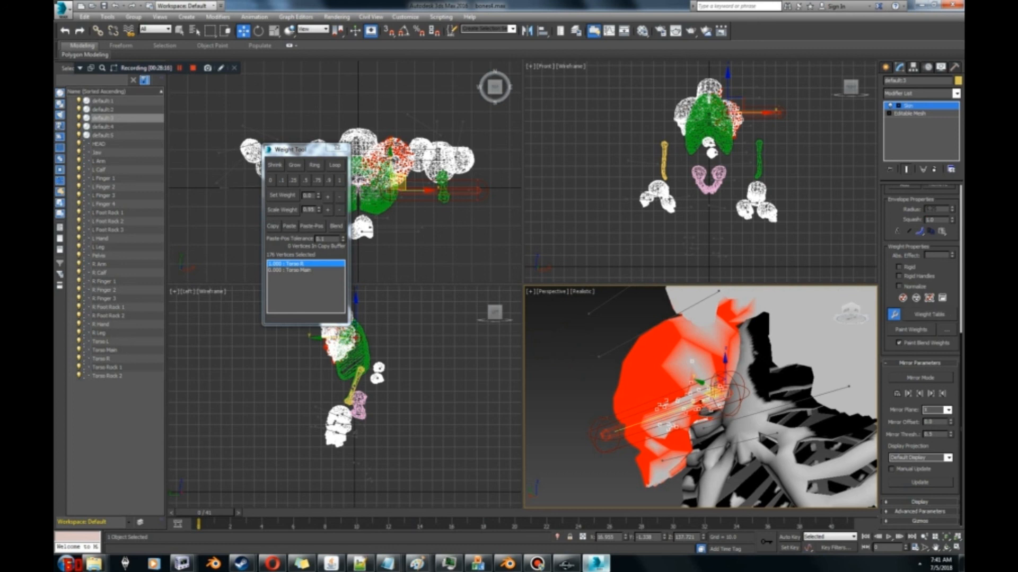
Step: Use Paint Weights to fill the remaining gaps in the shoulder skull's Torso R weighting
{"action": "mouse_move", "coordinate": [941, 277]}
{"action": "left_mouse_down"}
{"action": "mouse_move", "coordinate": [941, 447]}
{"action": "mouse_move", "coordinate": [941, 289]}
{"action": "left_mouse_up"}
{"action": "left_click", "coordinate": [911, 342]}
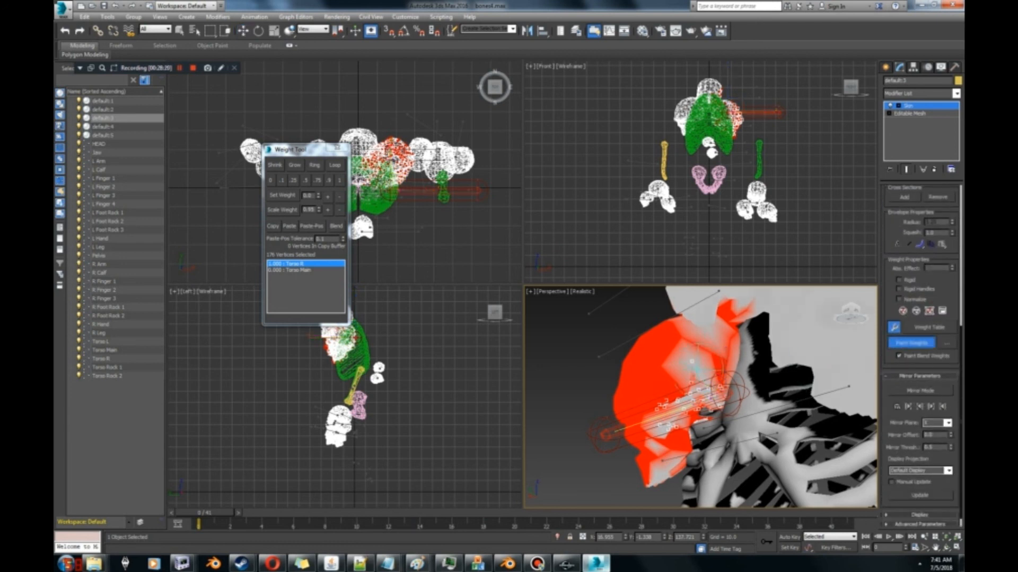
{"action": "mouse_move", "coordinate": [699, 370]}
{"action": "middle_mouse_down", "text": "alt"}
{"action": "mouse_move", "coordinate": [698, 383]}
{"action": "mouse_move", "coordinate": [679, 356]}
{"action": "middle_mouse_up", "text": "alt"}
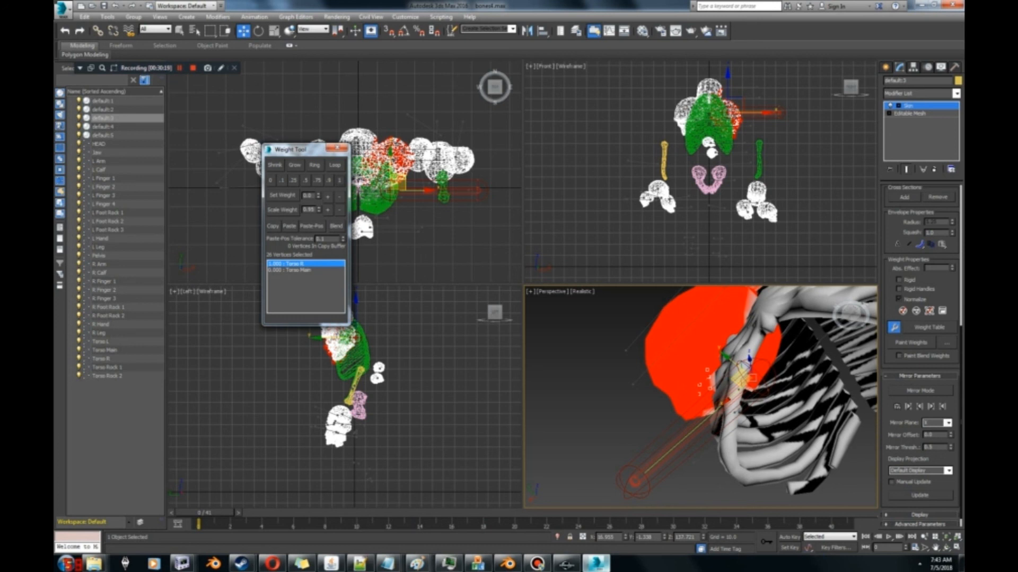
Step: Try painting Torso R weight onto the gap at the shoulder skull's lower edge with Paint Weights
{"action": "left_click", "coordinate": [911, 343]}
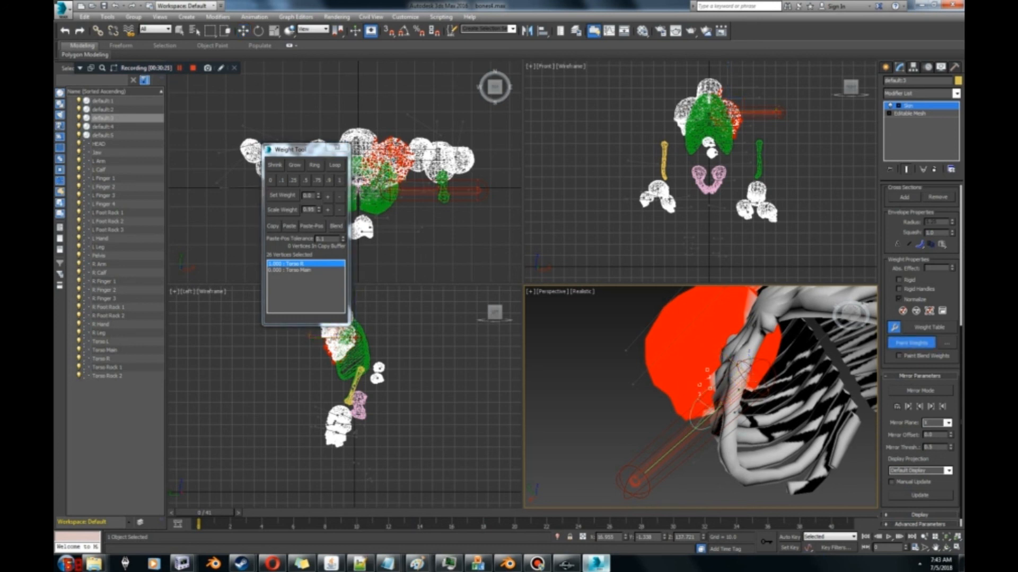
{"action": "left_click", "coordinate": [704, 414]}
{"action": "mouse_move", "coordinate": [704, 414]}
{"action": "middle_mouse_down", "text": "alt"}
{"action": "mouse_move", "coordinate": [704, 379]}
{"action": "mouse_move", "coordinate": [728, 353]}
{"action": "mouse_move", "coordinate": [716, 368]}
{"action": "mouse_move", "coordinate": [713, 351]}
{"action": "middle_mouse_up", "text": "alt"}
{"action": "key", "text": "ctrl+z"}
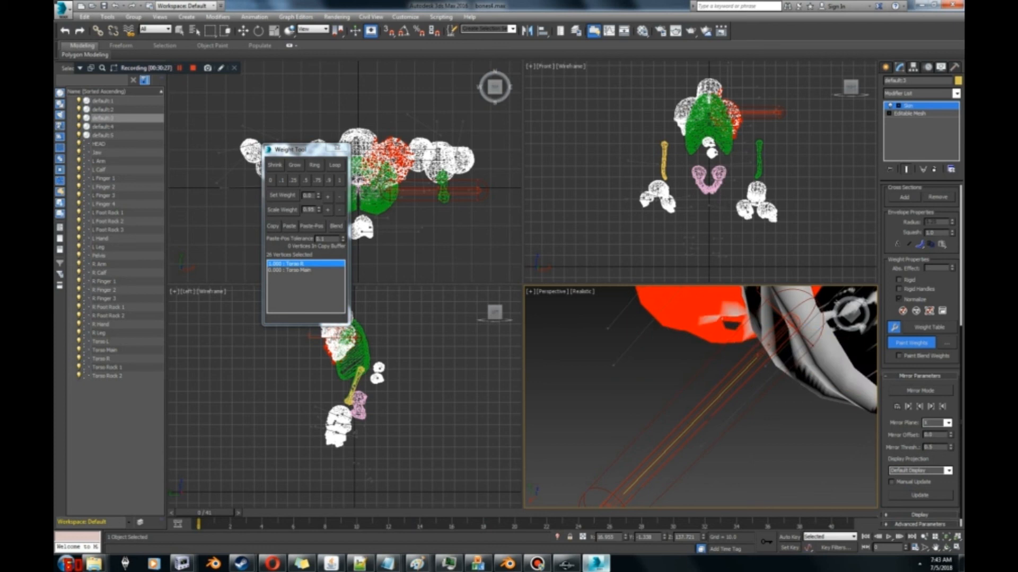
Step: Select the vertices around the gap at the shoulder skull's lower edge and give them full Torso R weight
{"action": "middle_click_drag", "start_coordinate": [713, 351], "coordinate": [702, 375], "text": "alt"}
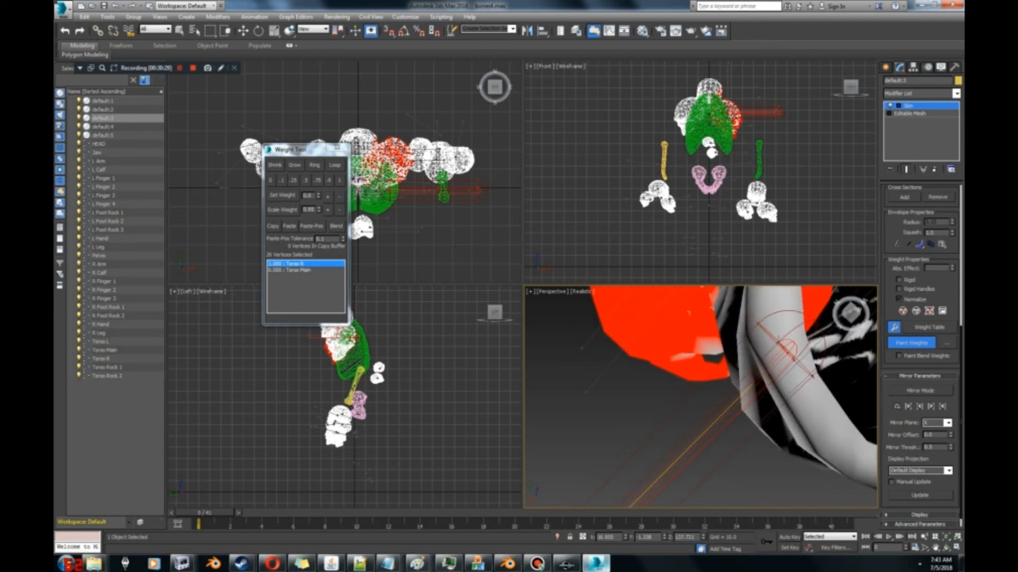
{"action": "key", "text": "w"}
{"action": "left_click", "coordinate": [664, 372]}
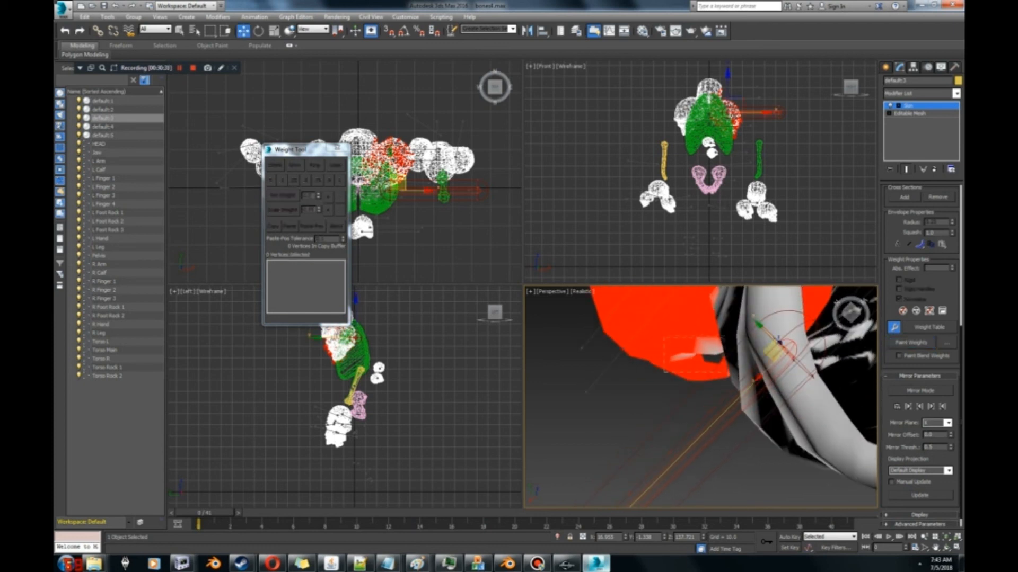
{"action": "left_click_drag", "start_coordinate": [664, 372], "coordinate": [721, 338]}
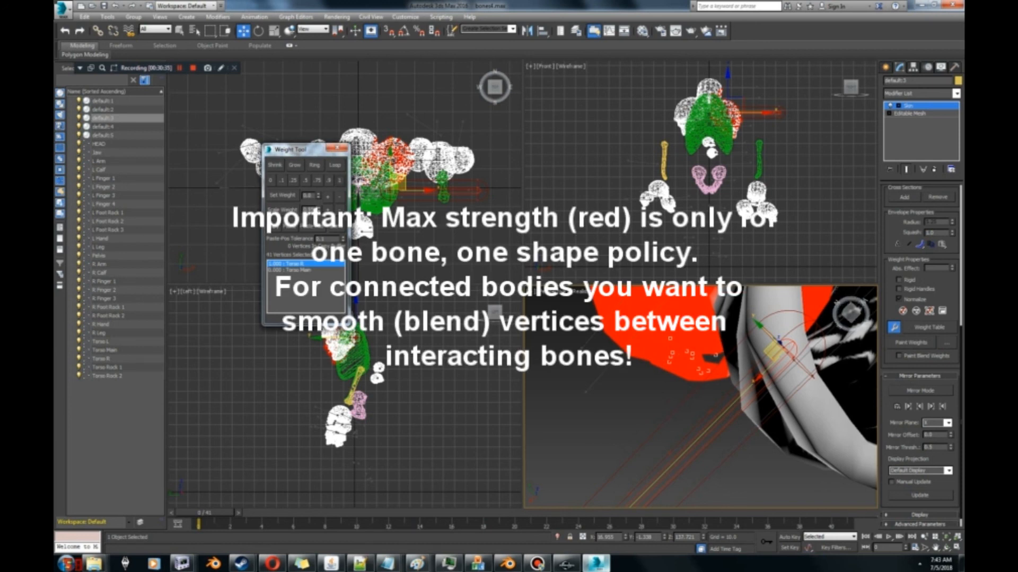
Step: Select the incompletely weighted vertices on the shoulder skull's inner side behind the ribs and weight them fully to Torso R
{"action": "left_click_drag", "start_coordinate": [850, 314], "coordinate": [785, 323]}
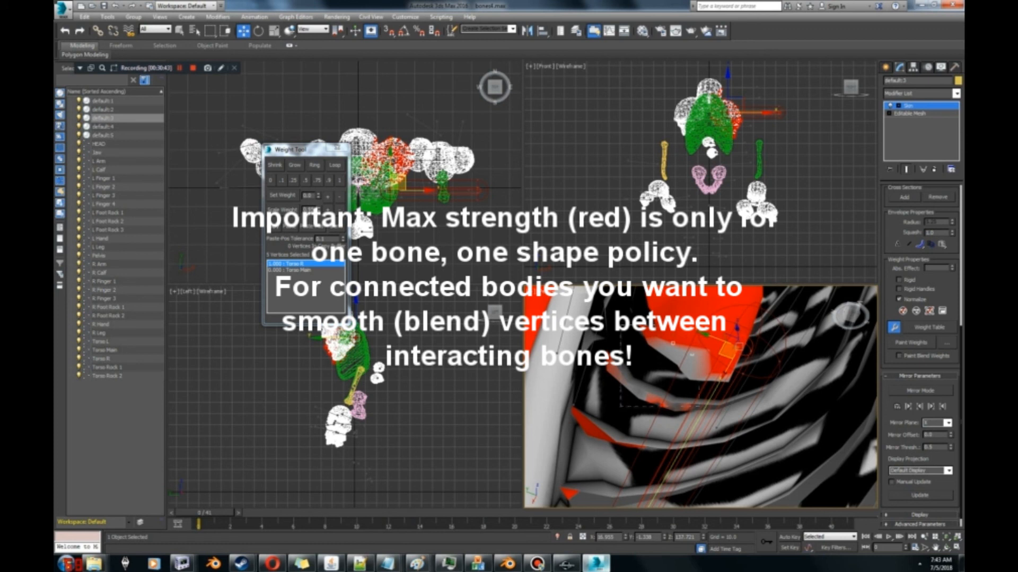
{"action": "left_click_drag", "start_coordinate": [620, 304], "coordinate": [714, 415]}
{"action": "left_click", "coordinate": [851, 315]}
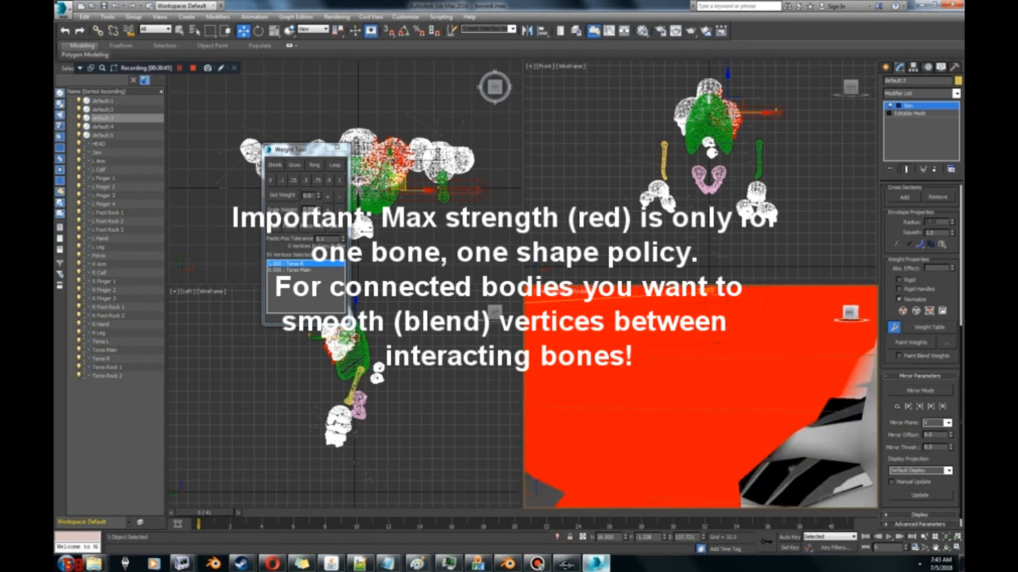
{"action": "scroll", "coordinate": [700, 397], "scroll_direction": "down", "scroll_amount": 10}
{"action": "scroll", "coordinate": [677, 383], "scroll_direction": "up", "scroll_amount": 5}
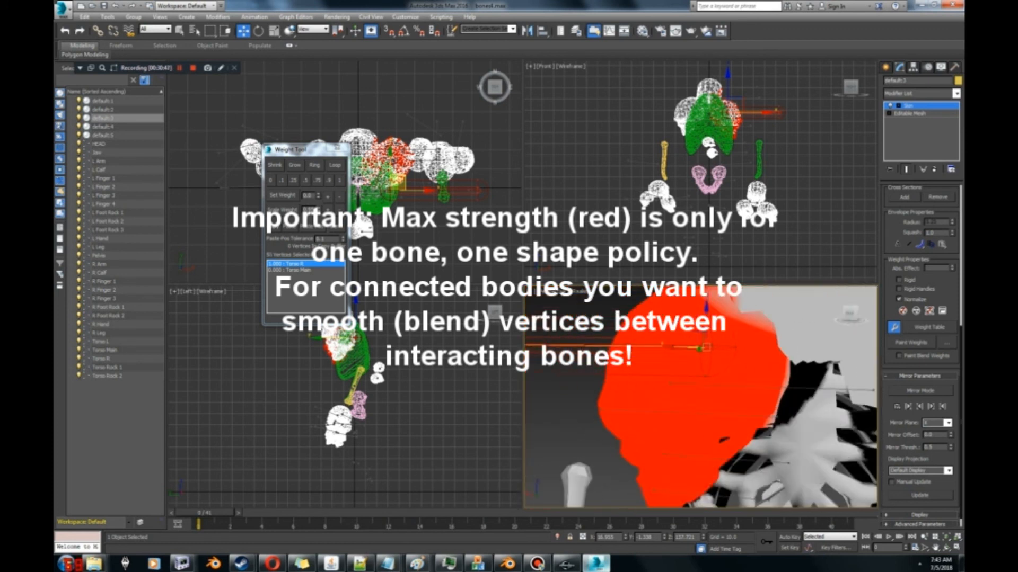
{"action": "left_click_drag", "start_coordinate": [851, 313], "coordinate": [833, 308]}
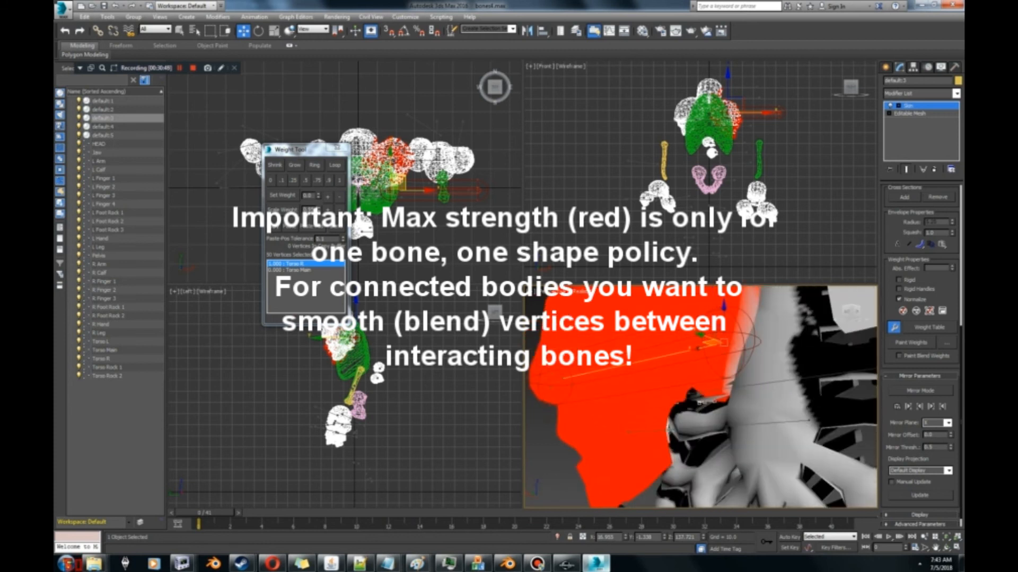
{"action": "left_click", "coordinate": [335, 226]}
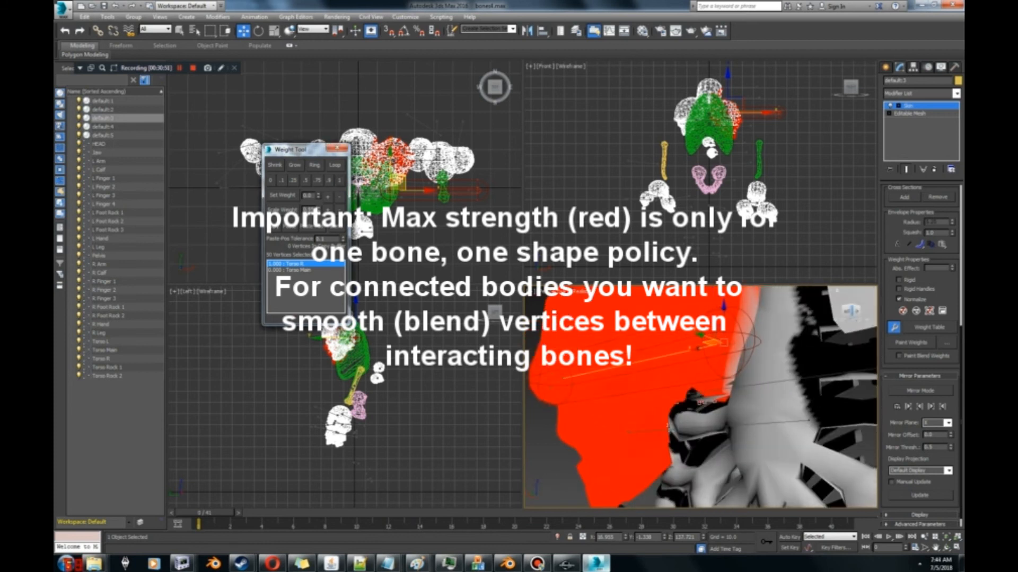
Step: Set the Torso R weight to 1 on the remaining vertices along the shoulder skull's lower rear edge
{"action": "left_click", "coordinate": [851, 312]}
{"action": "mouse_move", "coordinate": [852, 311]}
{"action": "left_mouse_down"}
{"action": "mouse_move", "coordinate": [843, 316]}
{"action": "mouse_move", "coordinate": [857, 317]}
{"action": "mouse_move", "coordinate": [849, 310]}
{"action": "left_mouse_up"}
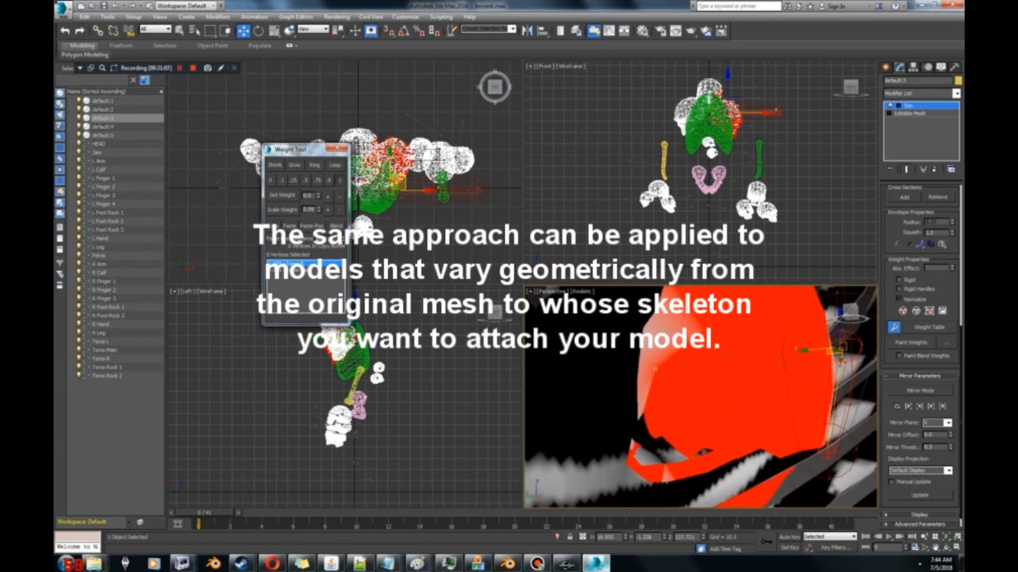
{"action": "left_click_drag", "start_coordinate": [850, 311], "coordinate": [849, 312]}
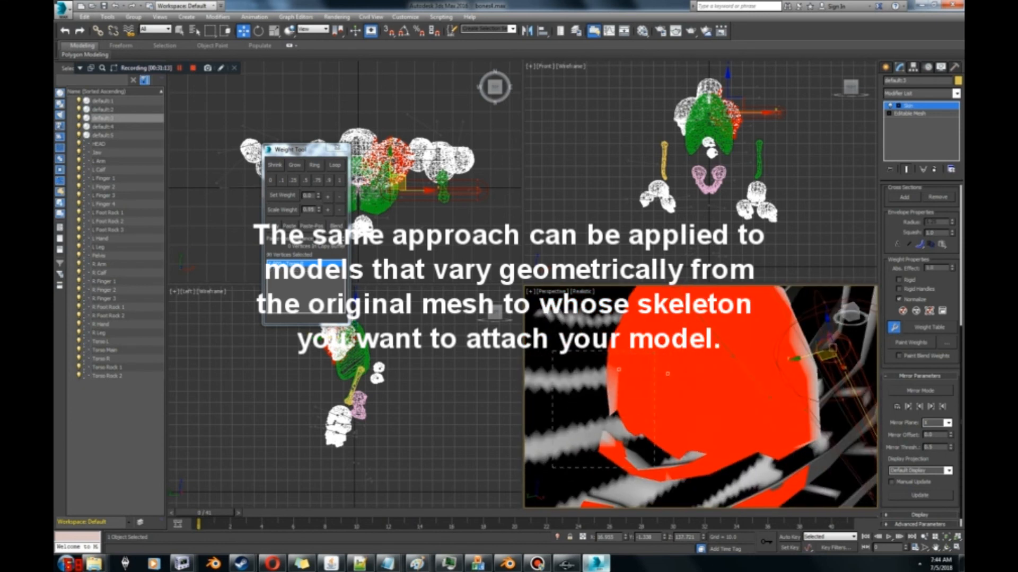
{"action": "middle_click_drag", "start_coordinate": [742, 392], "coordinate": [689, 408]}
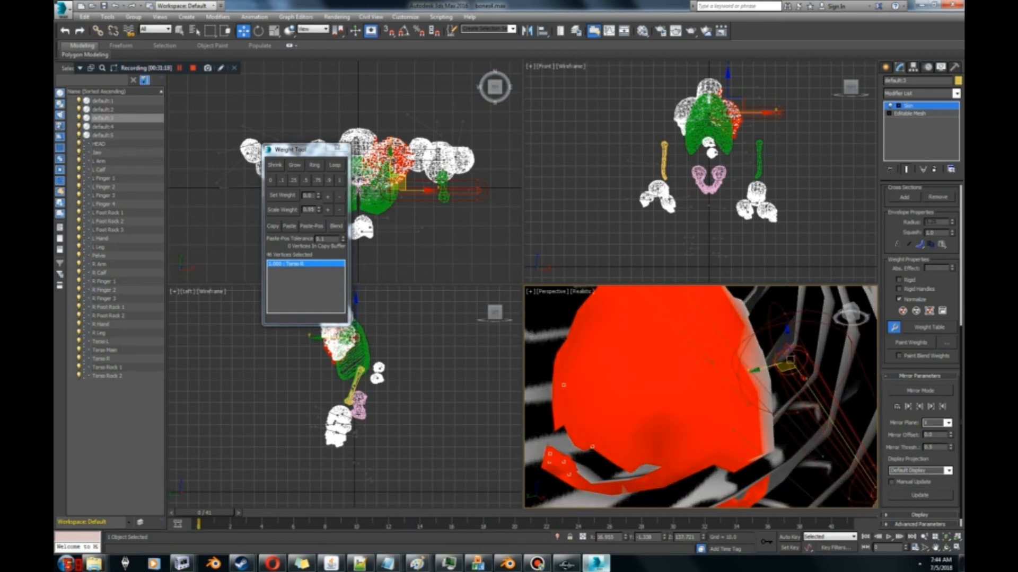
Step: Inspect the shoulder skull's side edge and underside for patches not fully weighted to Torso R
{"action": "scroll", "coordinate": [819, 376], "scroll_direction": "up", "scroll_amount": 4}
{"action": "scroll", "coordinate": [819, 377], "scroll_direction": "down", "scroll_amount": 4}
{"action": "scroll", "coordinate": [819, 377], "scroll_direction": "up", "scroll_amount": 2}
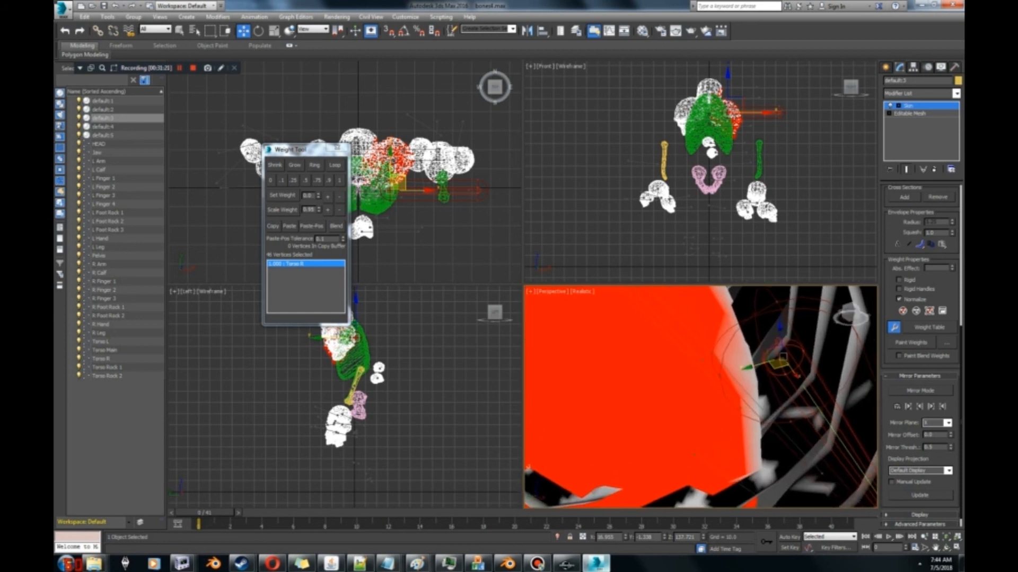
{"action": "left_click", "coordinate": [753, 406]}
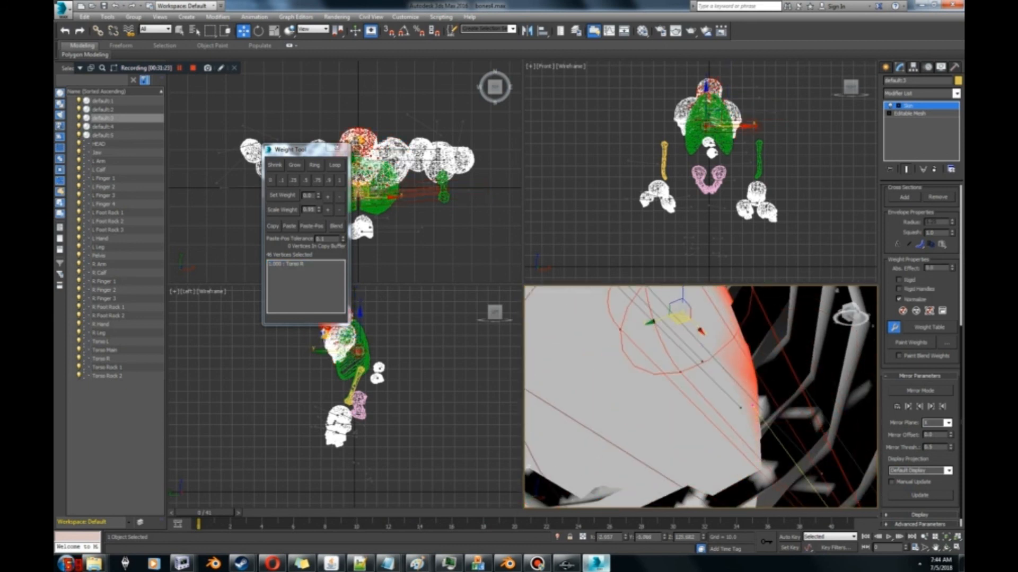
{"action": "key", "text": "ctrl+z"}
{"action": "middle_click_drag", "start_coordinate": [817, 339], "coordinate": [726, 376], "text": "alt"}
{"action": "scroll", "coordinate": [758, 344], "scroll_direction": "down", "scroll_amount": 5}
{"action": "mouse_move", "coordinate": [851, 313]}
{"action": "left_mouse_down"}
{"action": "mouse_move", "coordinate": [832, 316]}
{"action": "mouse_move", "coordinate": [861, 320]}
{"action": "left_mouse_up"}
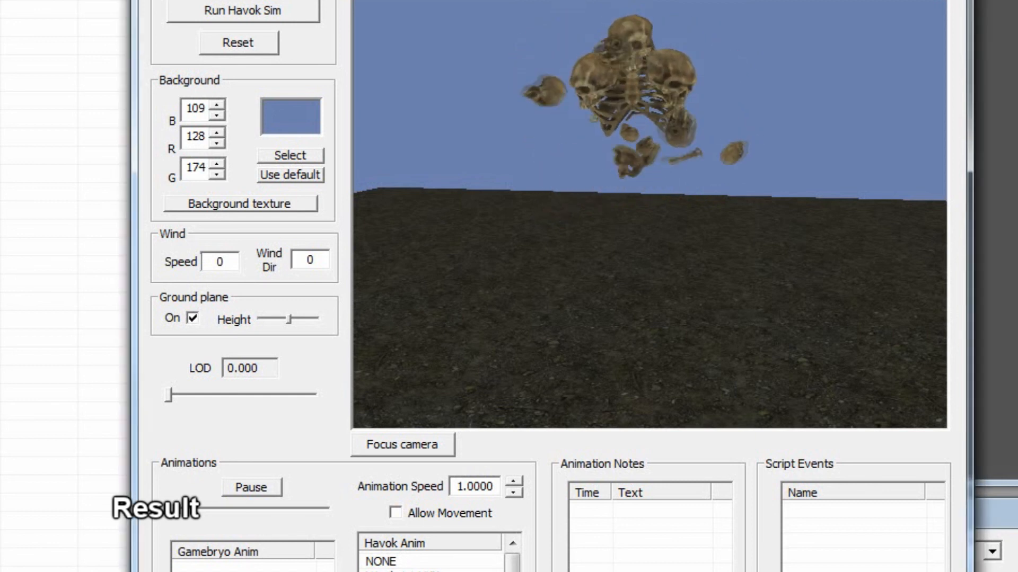
Step: Switch to the Creation Kit preview and play a Havok animation to check how the reweighted skulls move
{"action": "double_click", "coordinate": [416, 571]}
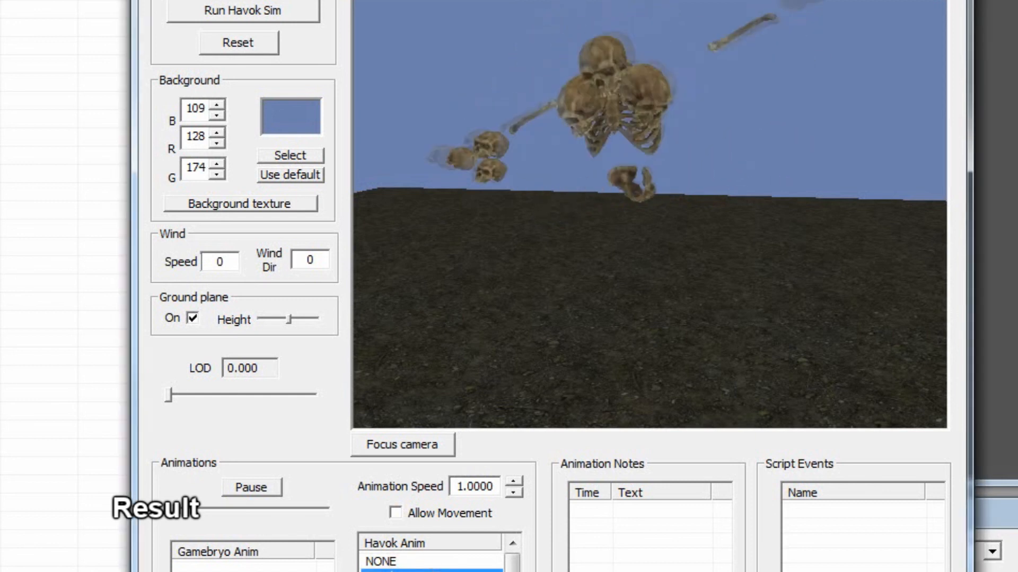